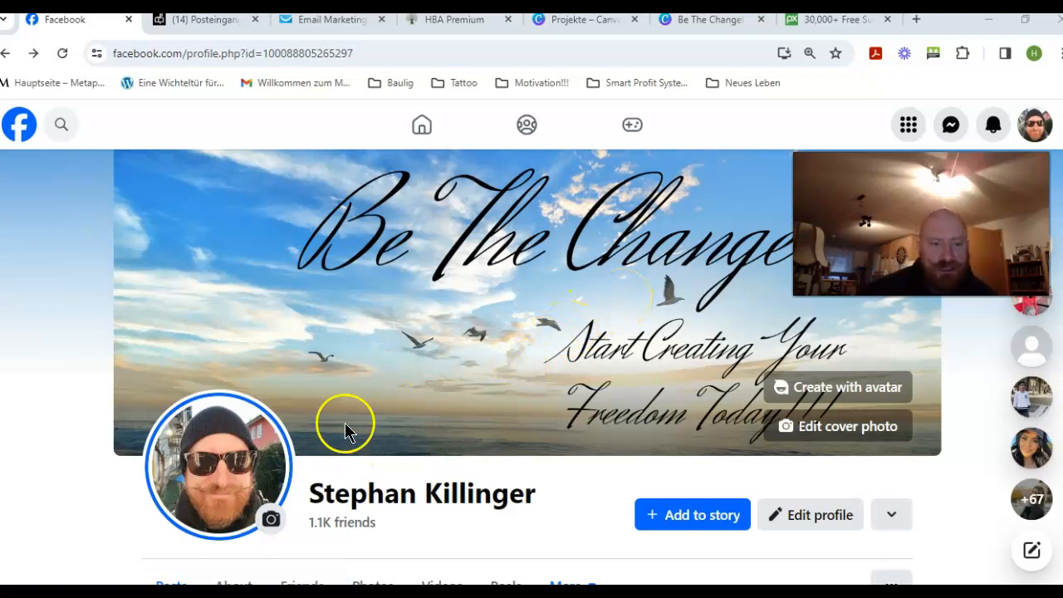
{"action": "scroll", "coordinate": [221, 378], "scroll_direction": "down", "scroll_amount": 3}
{"action": "scroll", "coordinate": [222, 381], "scroll_direction": "up", "scroll_amount": 2}
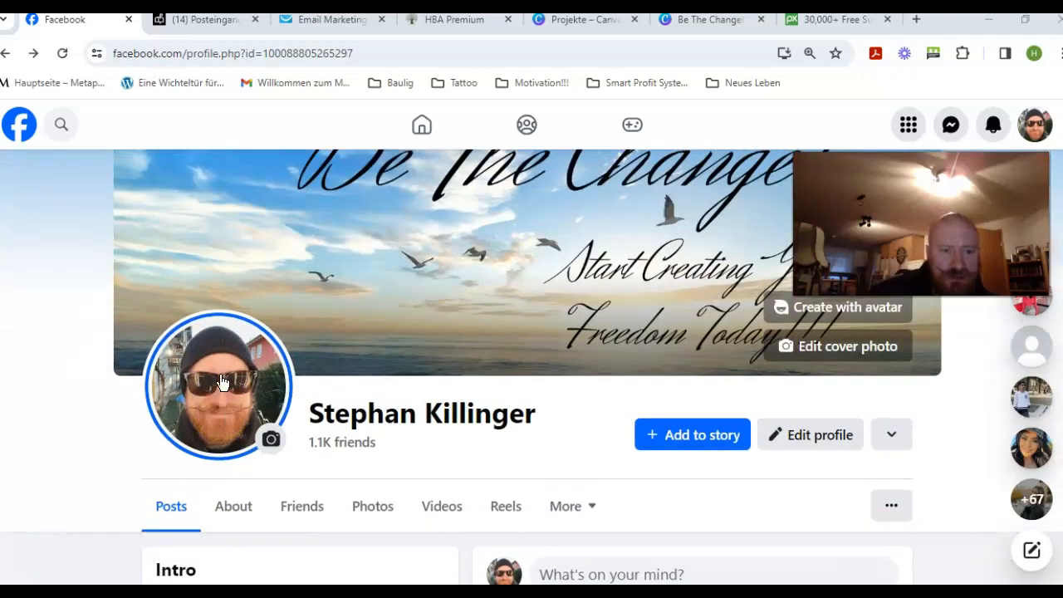
{"action": "scroll", "coordinate": [222, 381], "scroll_direction": "up", "scroll_amount": 1}
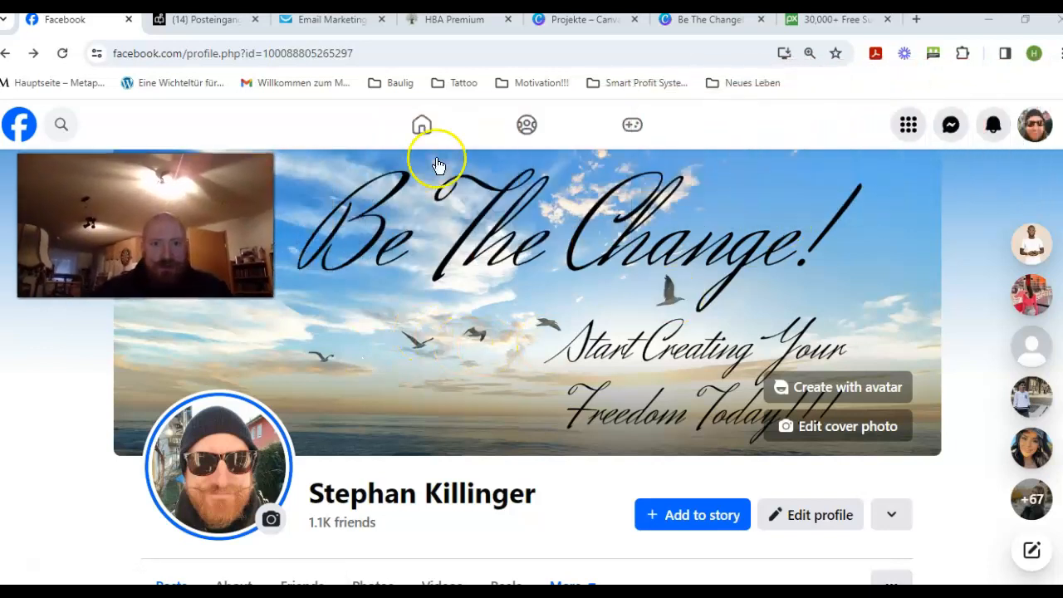
- Switch to Pixabay, go to its home page and search all images for "sunrise"
{"action": "left_click", "coordinate": [833, 30]}
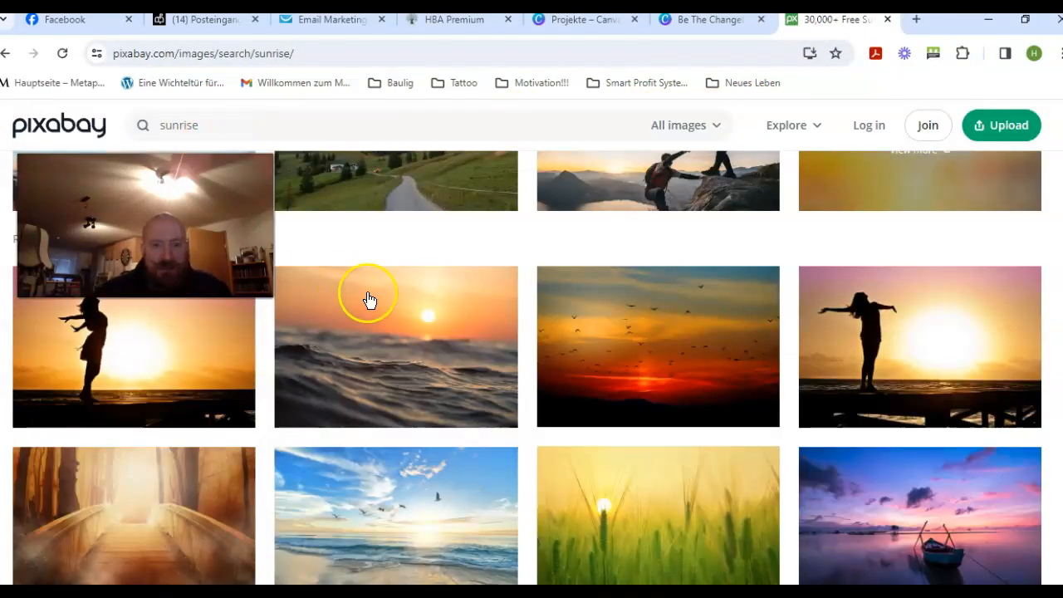
{"action": "left_click", "coordinate": [81, 135]}
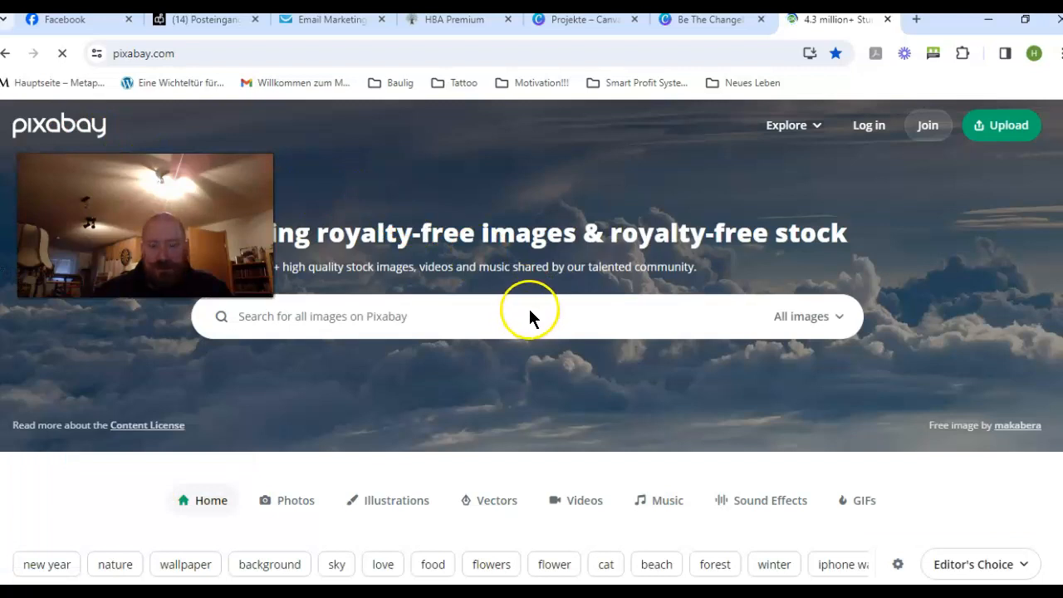
{"action": "left_click", "coordinate": [470, 313]}
{"action": "left_click", "coordinate": [361, 365]}
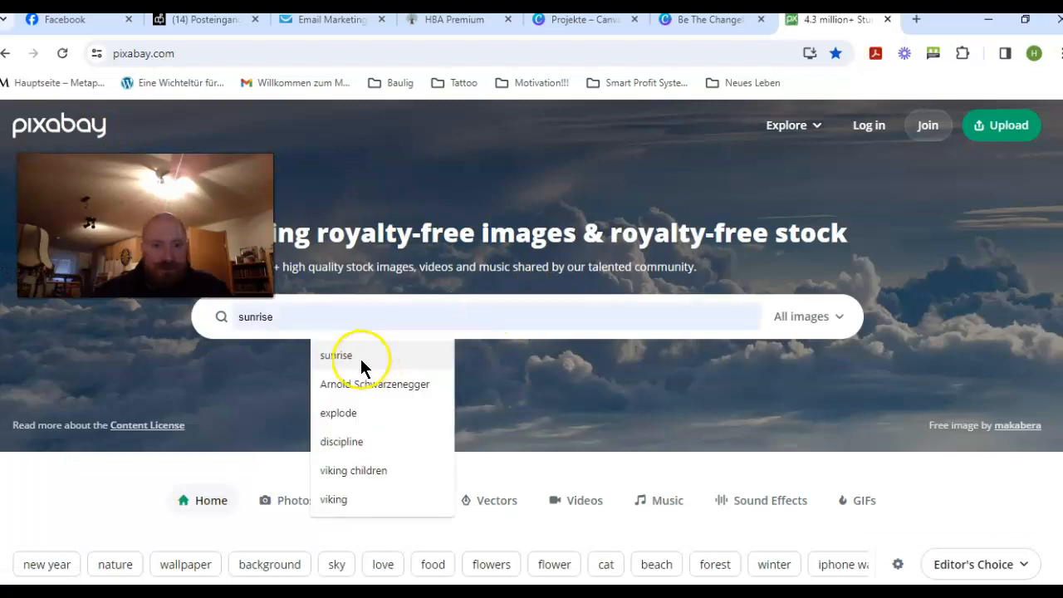
{"action": "left_click", "coordinate": [336, 359]}
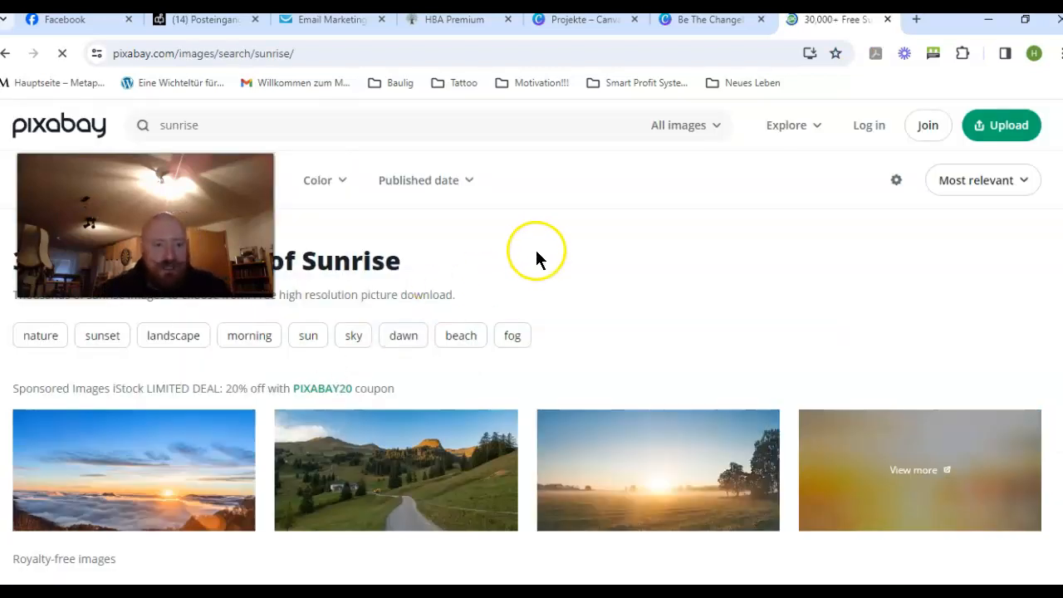
- Find the beach photo with flying birds among the royalty-free sunrise results and open its page
{"action": "scroll", "coordinate": [526, 264], "scroll_direction": "down", "scroll_amount": 3}
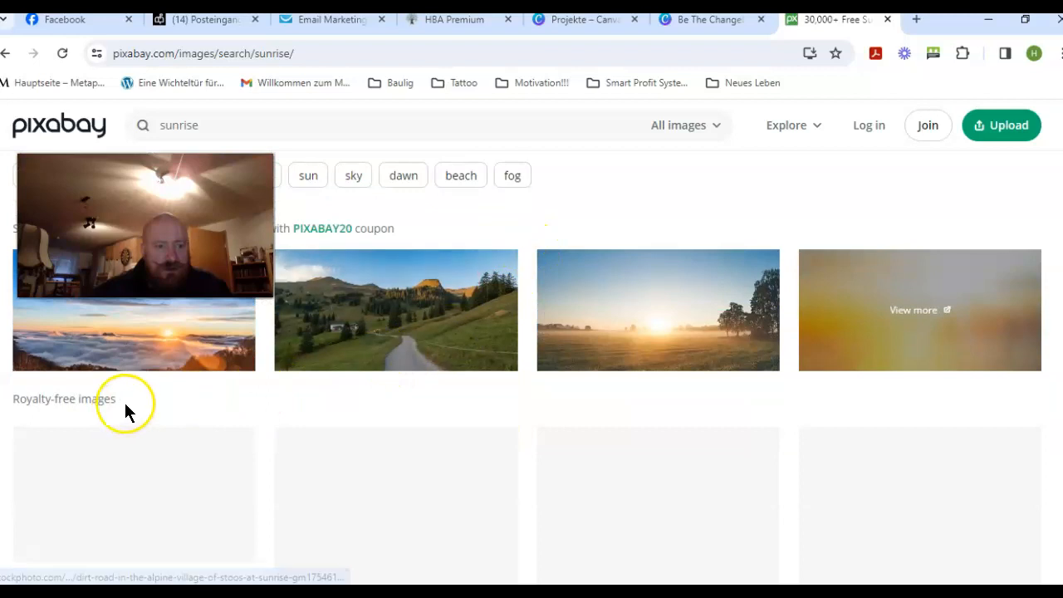
{"action": "scroll", "coordinate": [244, 394], "scroll_direction": "down", "scroll_amount": 2}
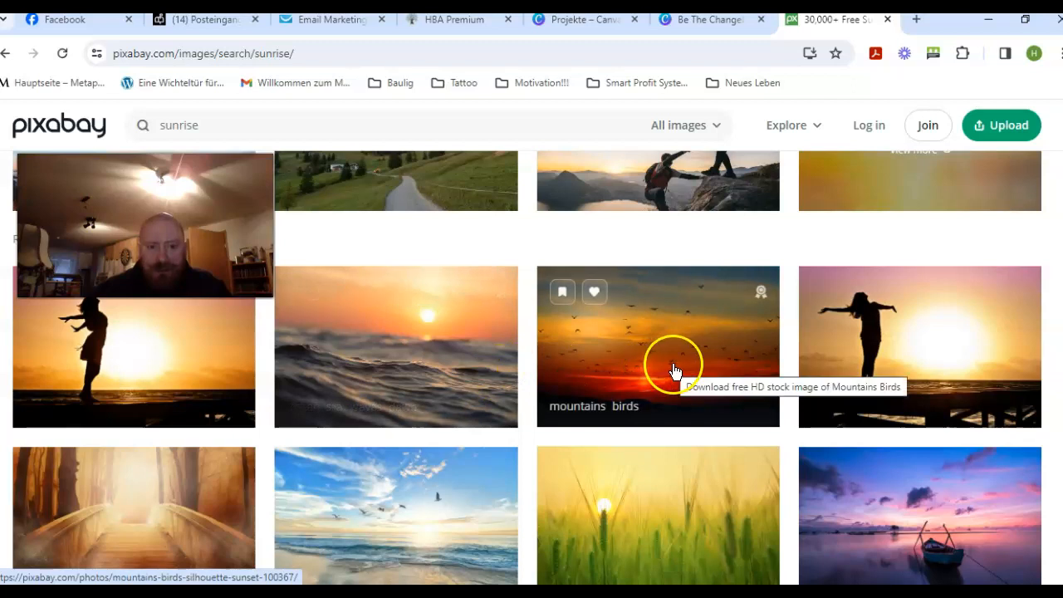
{"action": "scroll", "coordinate": [672, 371], "scroll_direction": "down", "scroll_amount": 1}
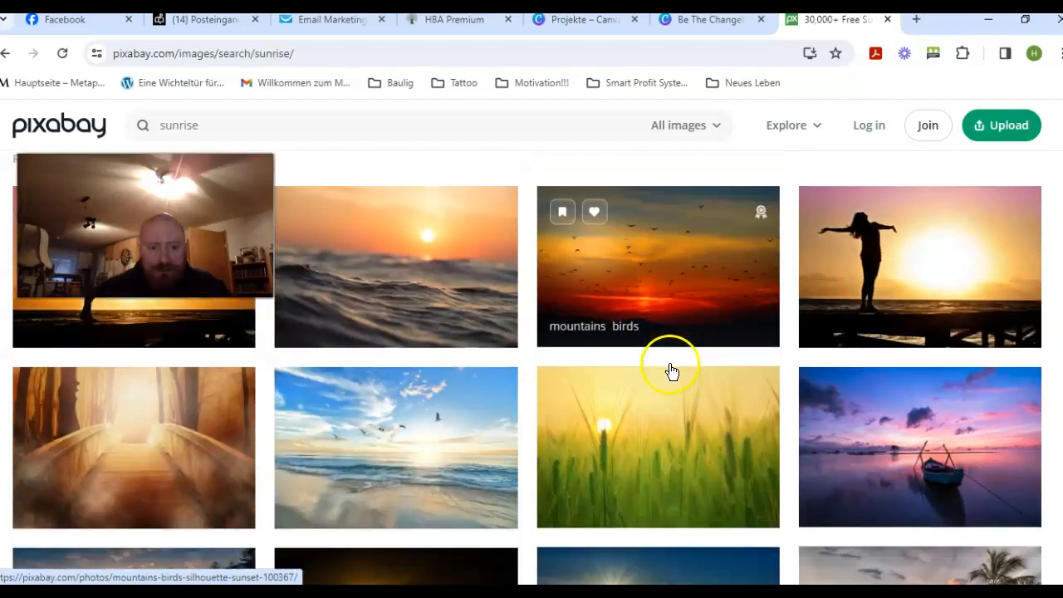
{"action": "left_click", "coordinate": [380, 436]}
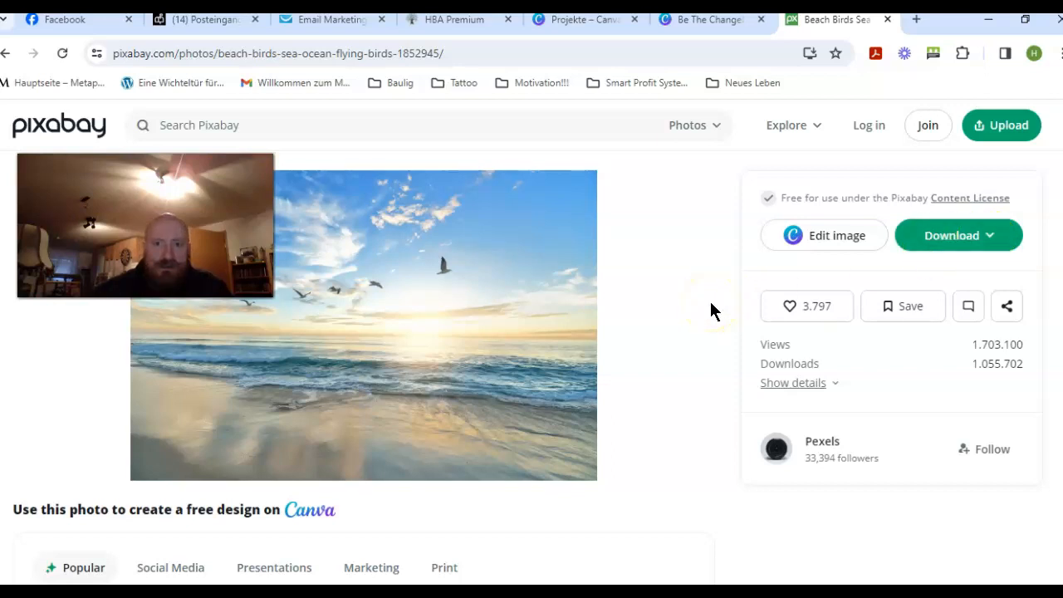
- Switch to the "Be The Change!" design in Canva and show the uploaded images
{"action": "left_click", "coordinate": [698, 23]}
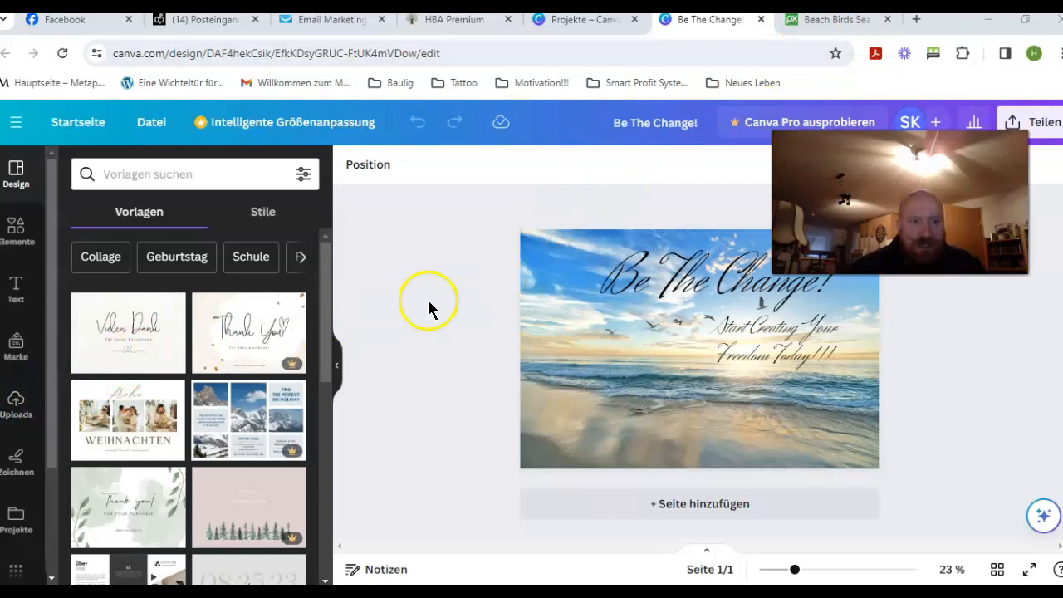
{"action": "left_click", "coordinate": [581, 31]}
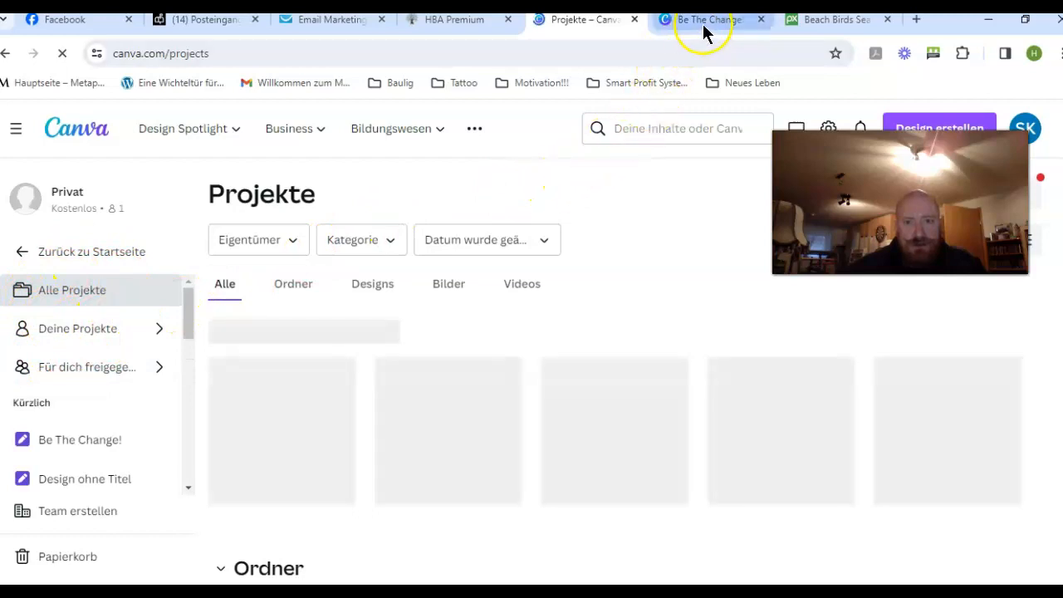
{"action": "left_click", "coordinate": [710, 21]}
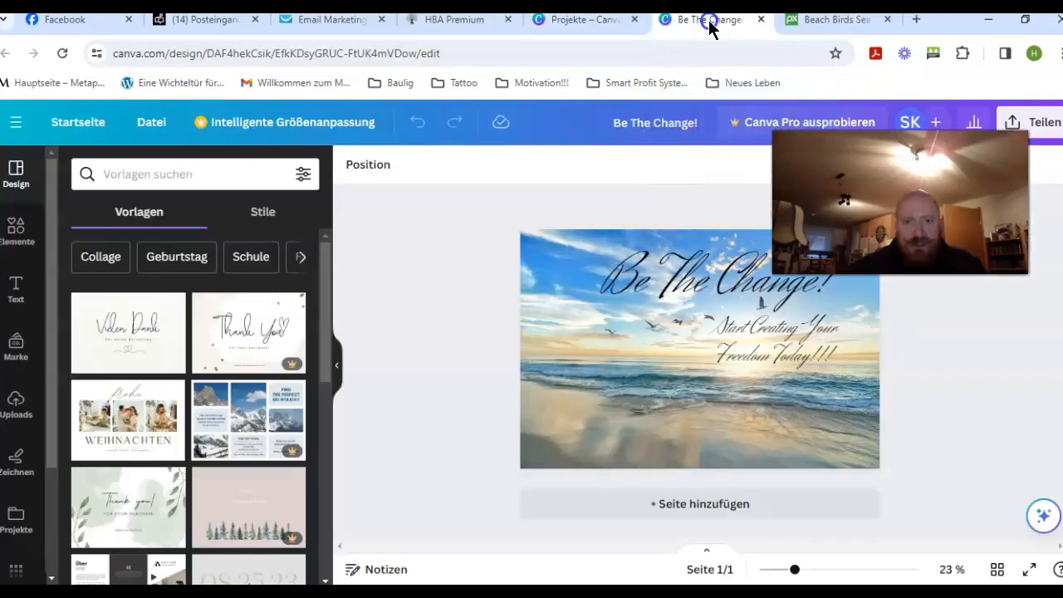
{"action": "left_click", "coordinate": [16, 405]}
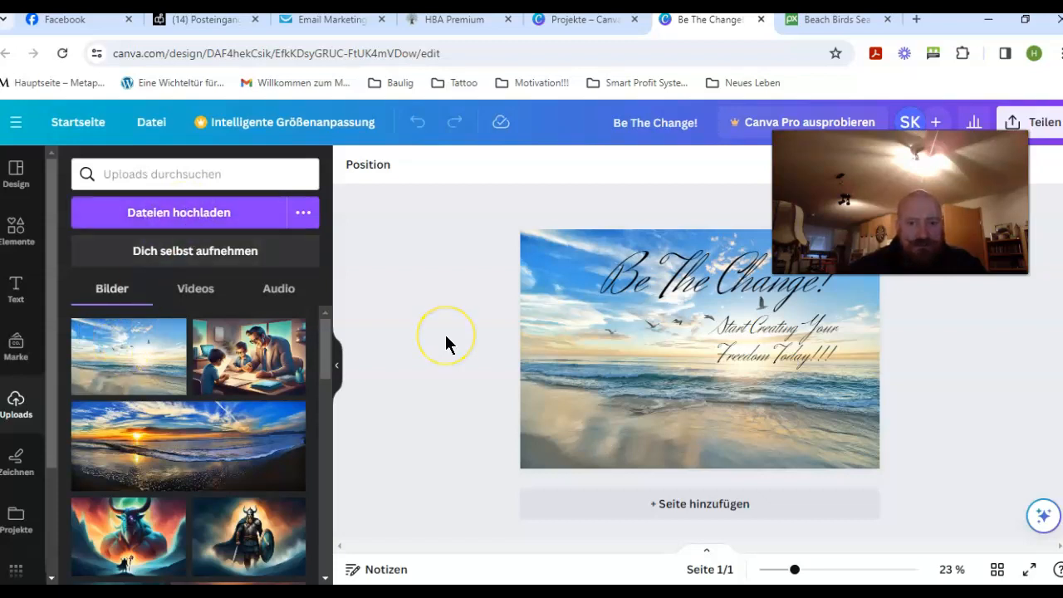
- Add a second page to the design, try the beach photo with birds on it and delete that photo
{"action": "left_click", "coordinate": [695, 508]}
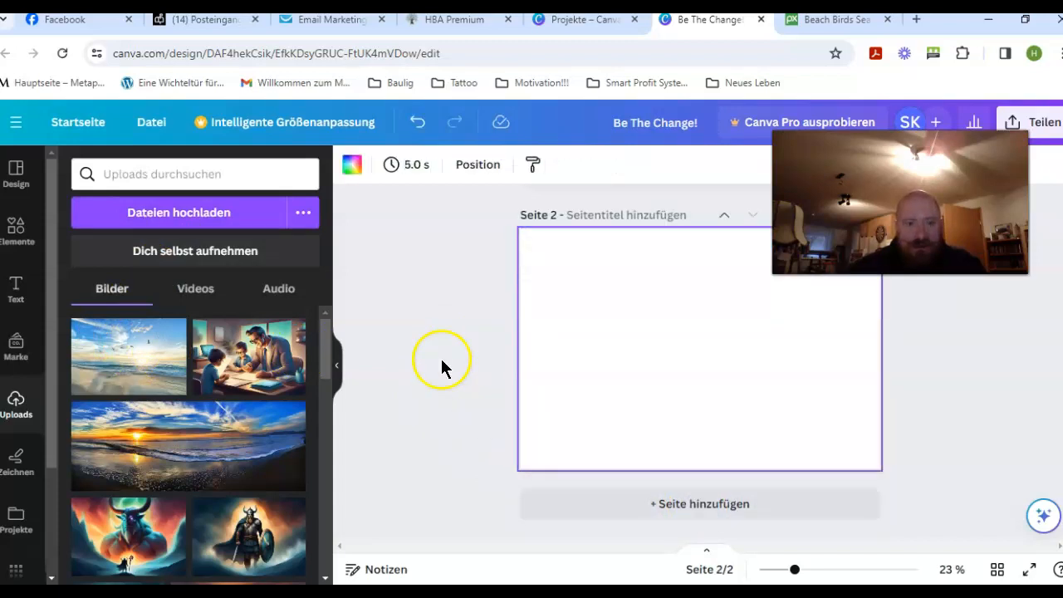
{"action": "left_click", "coordinate": [133, 362]}
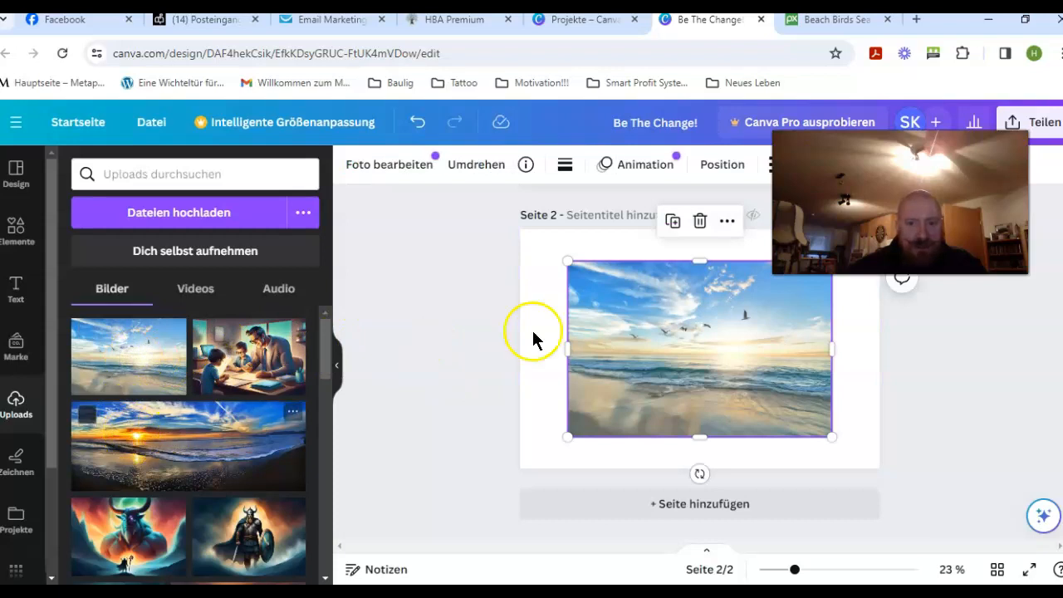
{"action": "left_click", "coordinate": [700, 221]}
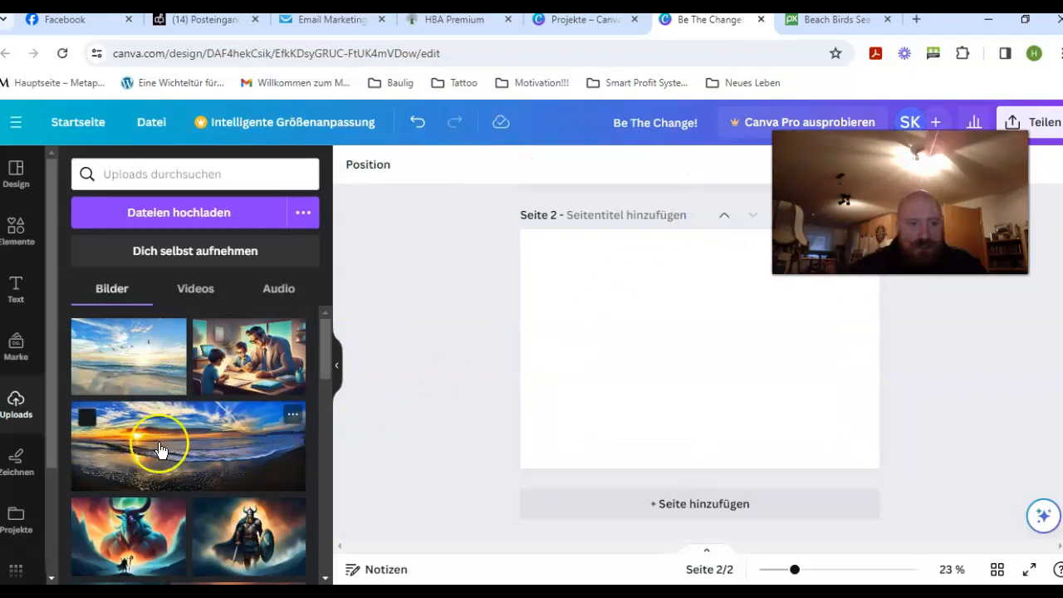
- Place the wide sunset beach photo from the uploads on page 2
{"action": "left_click_drag", "start_coordinate": [191, 447], "coordinate": [609, 412]}
{"action": "scroll", "coordinate": [373, 370], "scroll_direction": "up", "scroll_amount": 1}
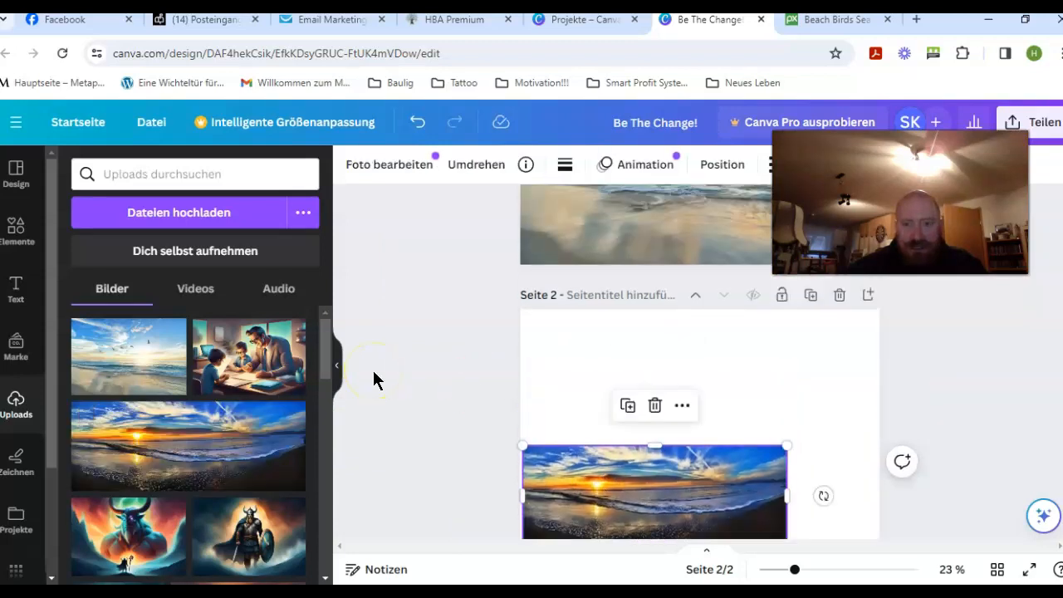
{"action": "scroll", "coordinate": [372, 380], "scroll_direction": "down", "scroll_amount": 1}
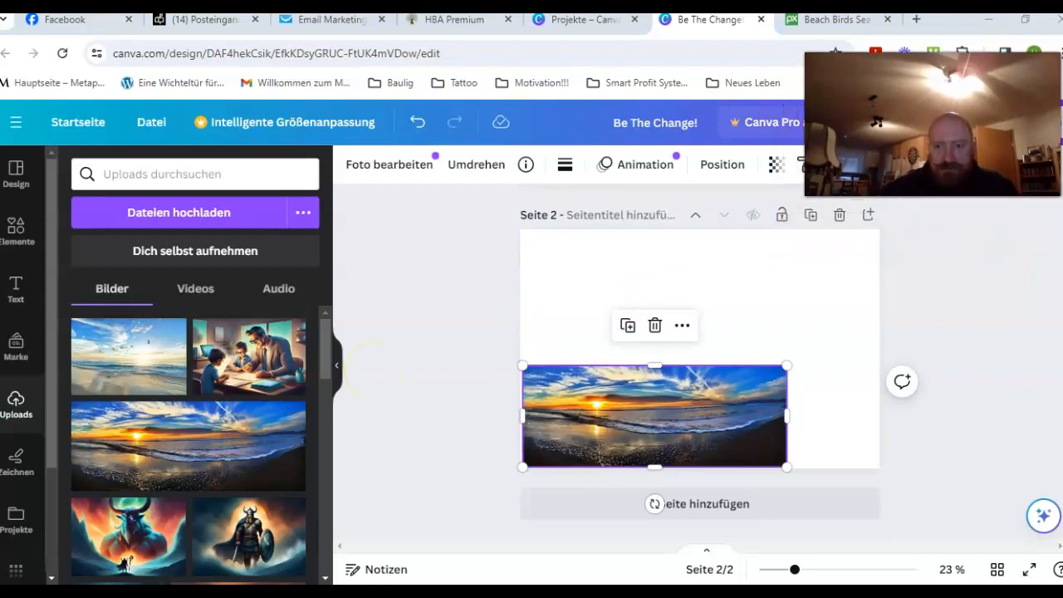
- Align the sunset photo with the upper-left corner of page 2 and enlarge it to cover the whole page
{"action": "left_click_drag", "start_coordinate": [632, 387], "coordinate": [647, 304]}
{"action": "left_click_drag", "start_coordinate": [636, 354], "coordinate": [643, 297]}
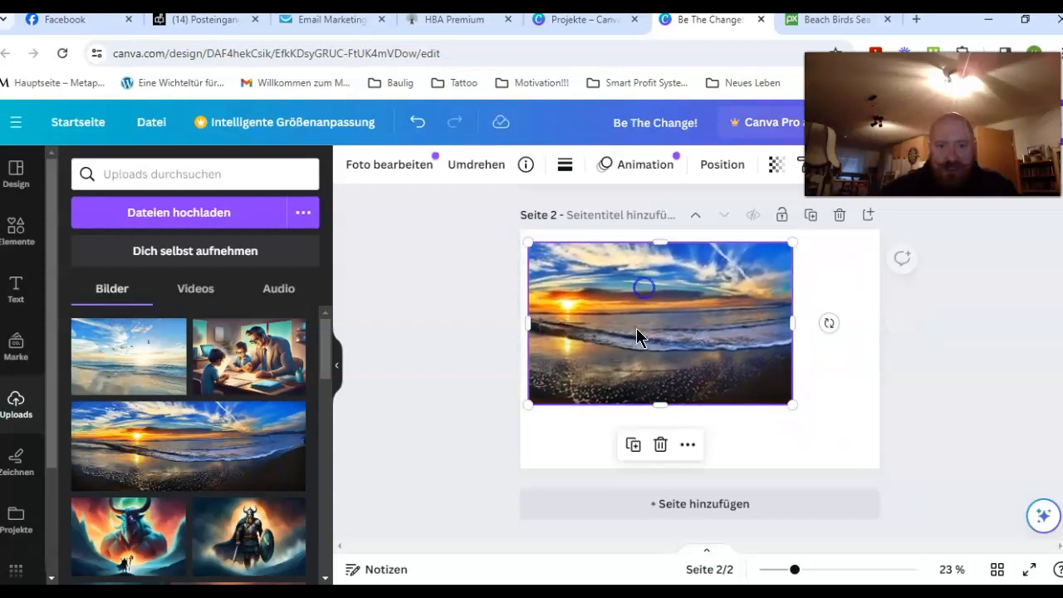
{"action": "left_click_drag", "start_coordinate": [658, 399], "coordinate": [668, 356]}
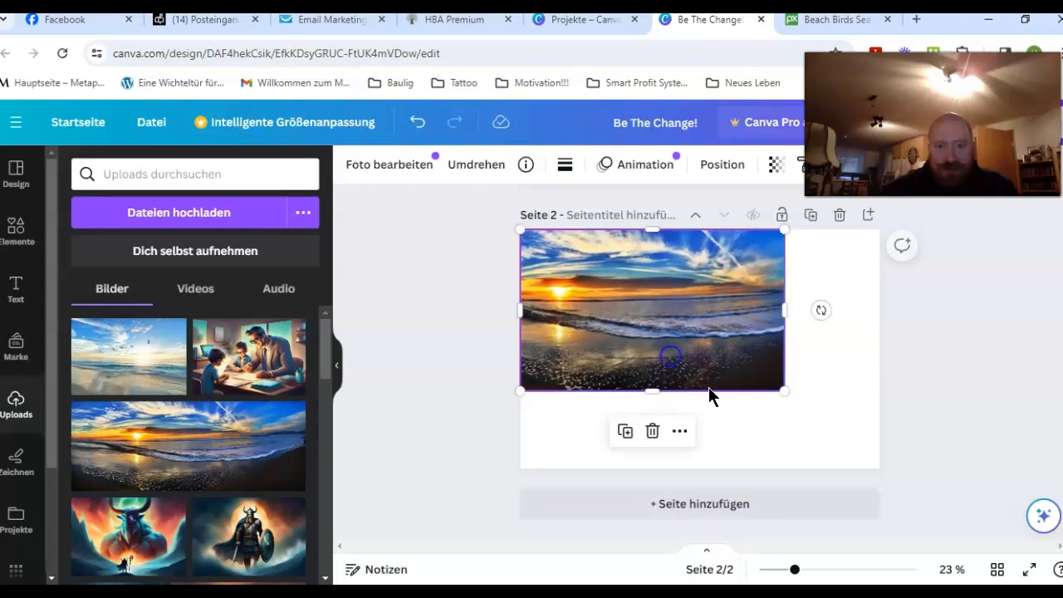
{"action": "left_click_drag", "start_coordinate": [783, 390], "coordinate": [1015, 563]}
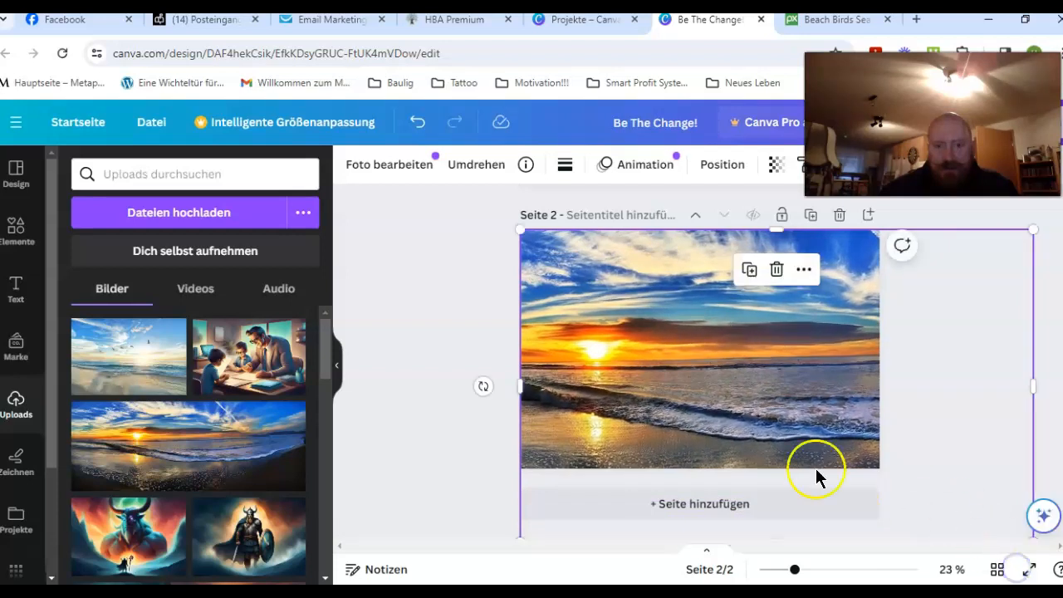
{"action": "left_click", "coordinate": [473, 276]}
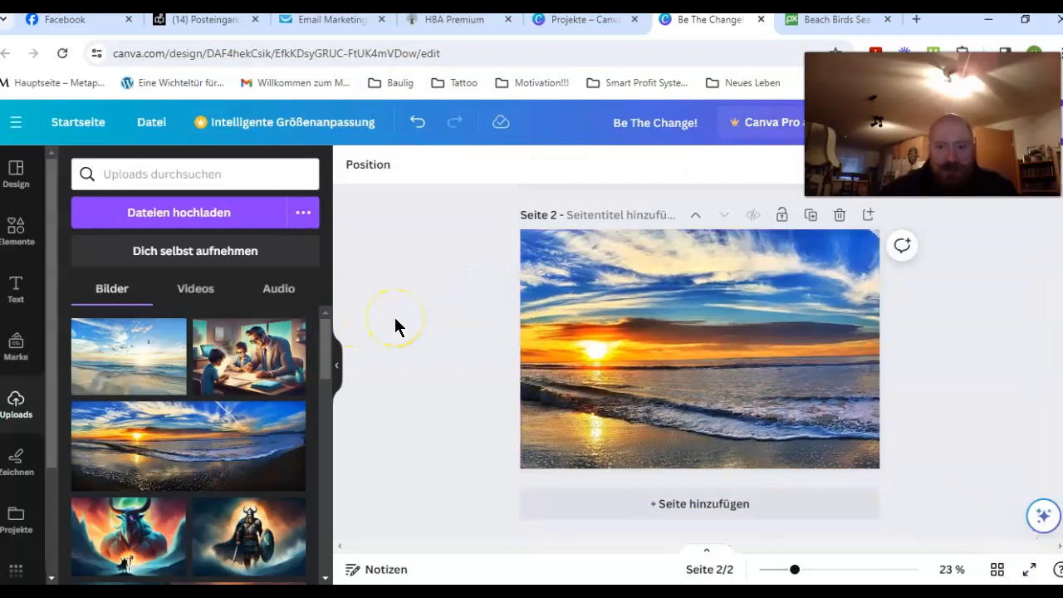
- Compare the "Be The Change!" design on page 1 with the sunset photo on page 2
{"action": "scroll", "coordinate": [396, 324], "scroll_direction": "up", "scroll_amount": 3}
{"action": "scroll", "coordinate": [396, 324], "scroll_direction": "down", "scroll_amount": 3}
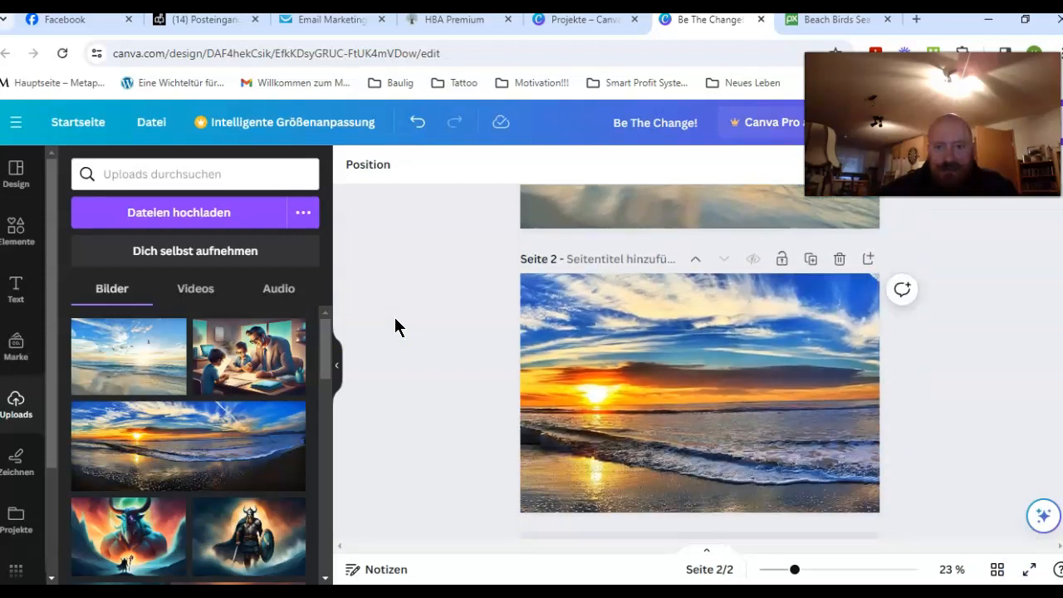
{"action": "scroll", "coordinate": [396, 319], "scroll_direction": "up", "scroll_amount": 3}
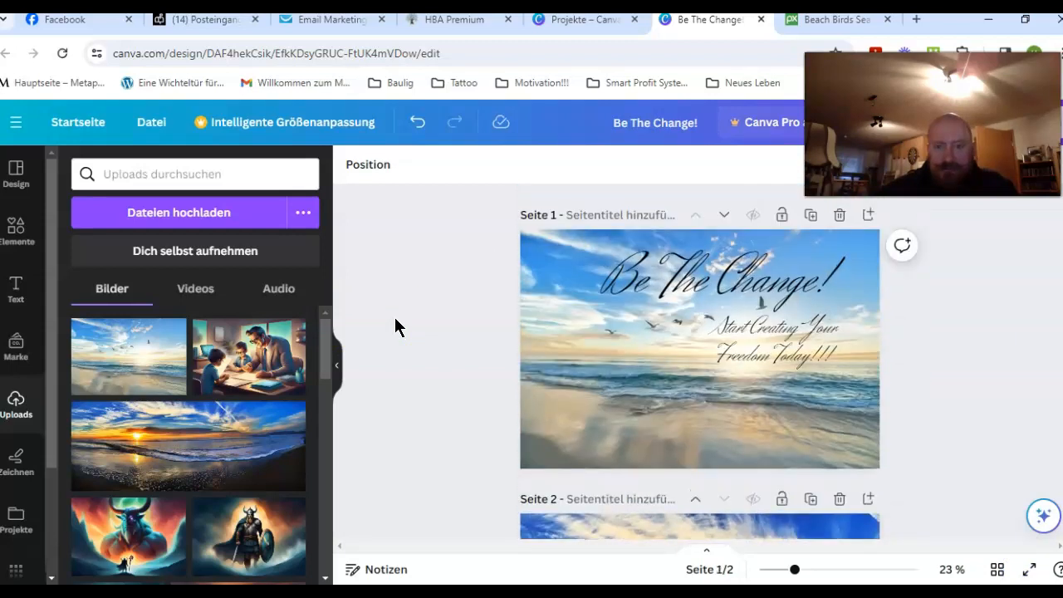
{"action": "scroll", "coordinate": [395, 319], "scroll_direction": "down", "scroll_amount": 3}
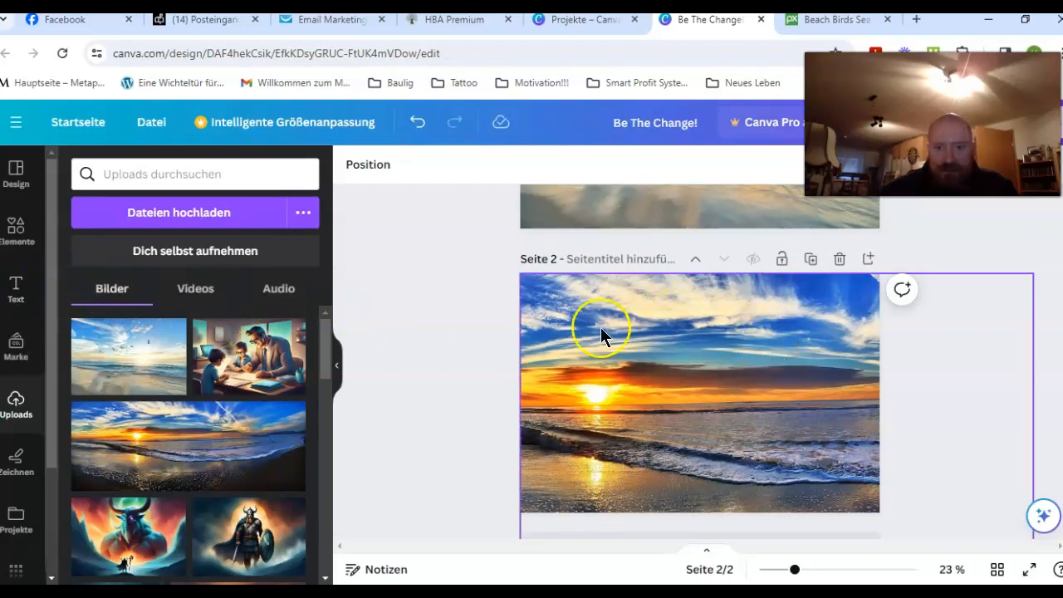
{"action": "scroll", "coordinate": [479, 358], "scroll_direction": "up", "scroll_amount": 3}
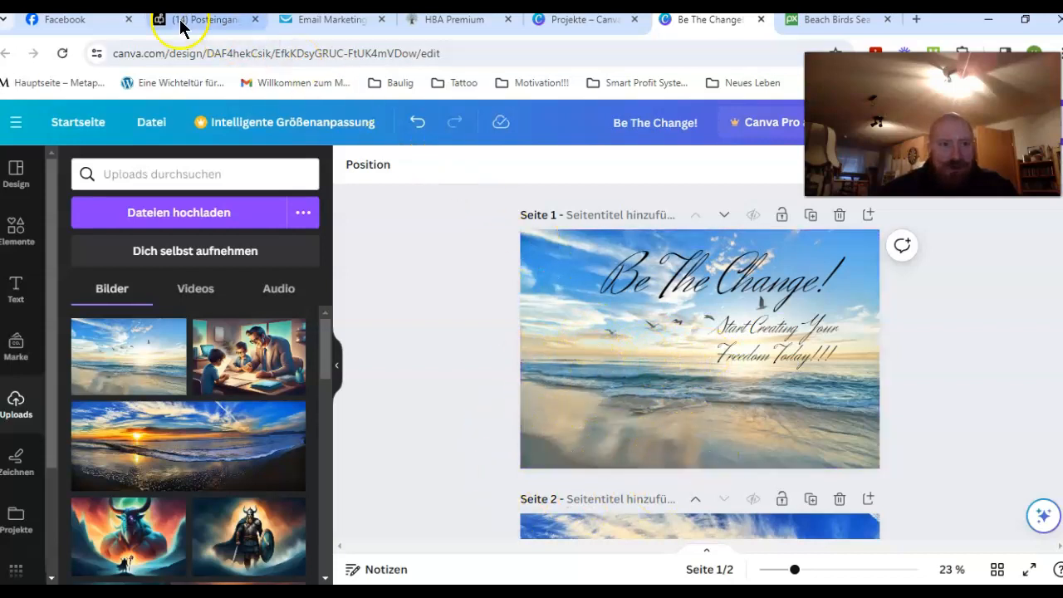
- Review the Facebook profile's cover photo and the Pixabay beach photo, and return to the Canva design
{"action": "left_click", "coordinate": [86, 30]}
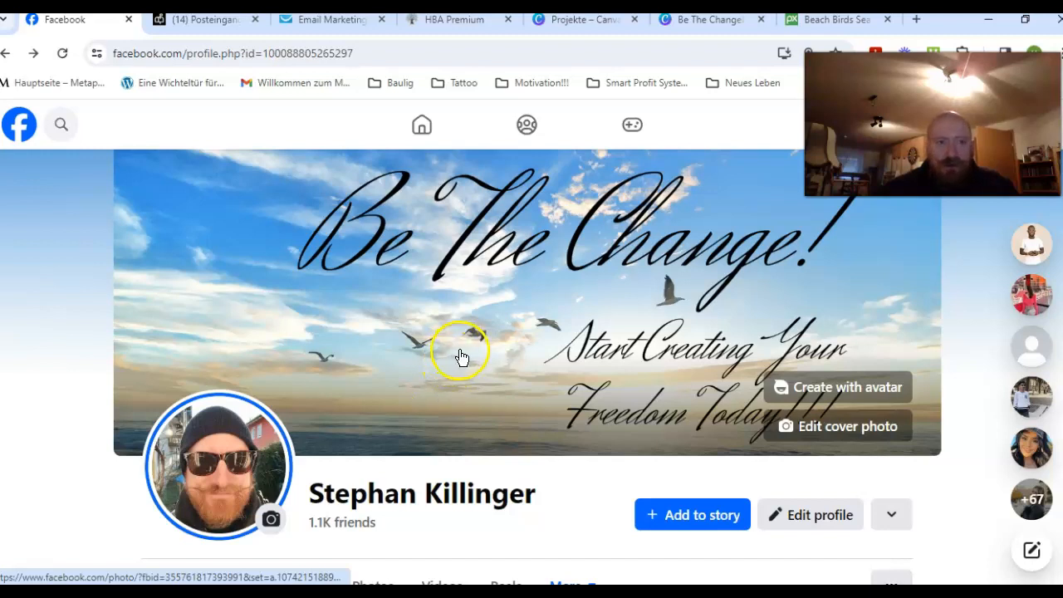
{"action": "left_click", "coordinate": [802, 22]}
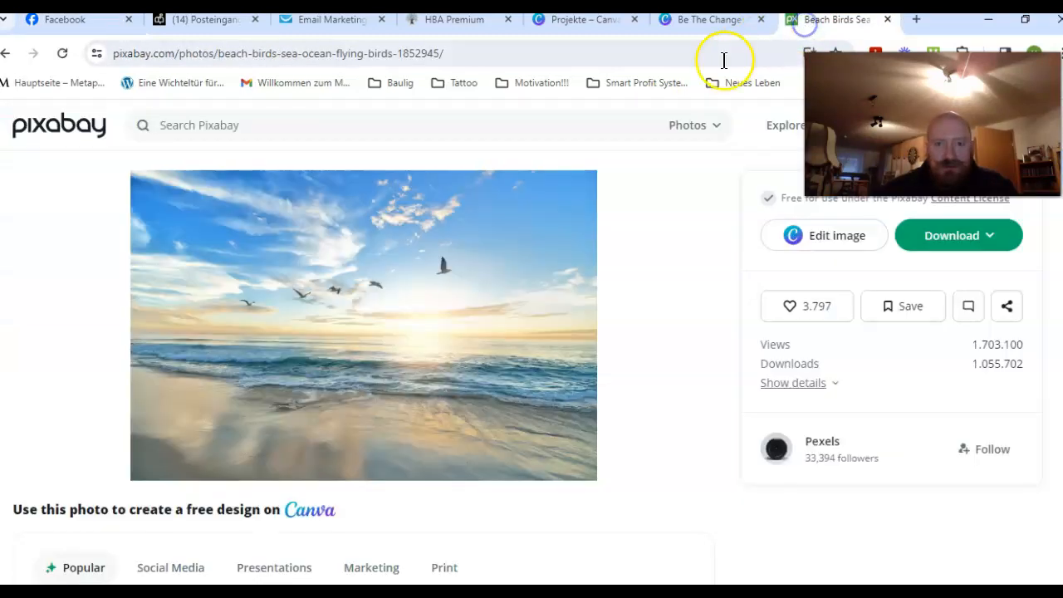
{"action": "left_click", "coordinate": [688, 25]}
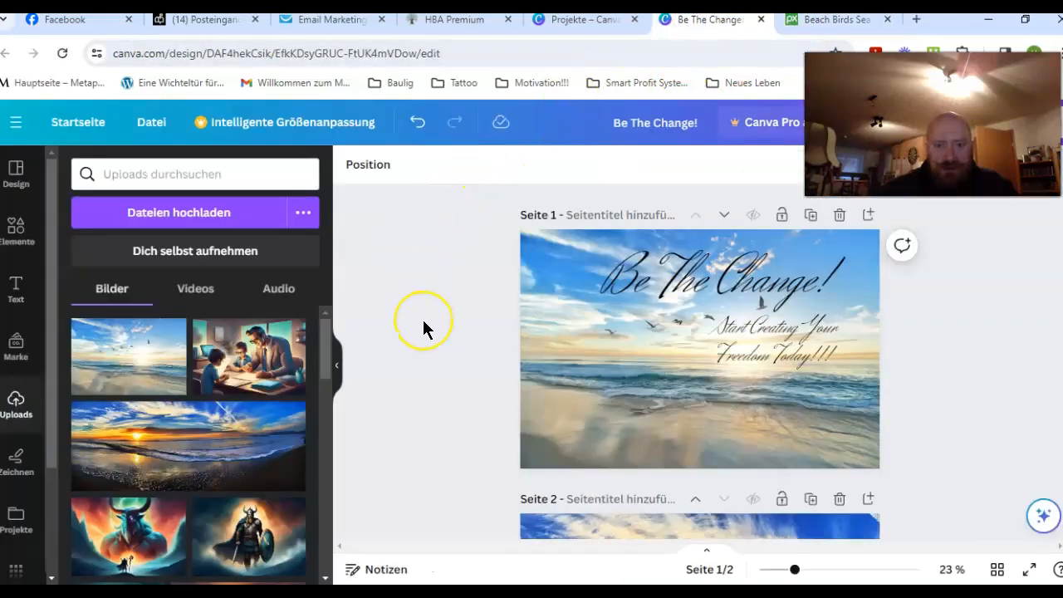
{"action": "scroll", "coordinate": [423, 320], "scroll_direction": "down", "scroll_amount": 3}
{"action": "scroll", "coordinate": [422, 329], "scroll_direction": "up", "scroll_amount": 3}
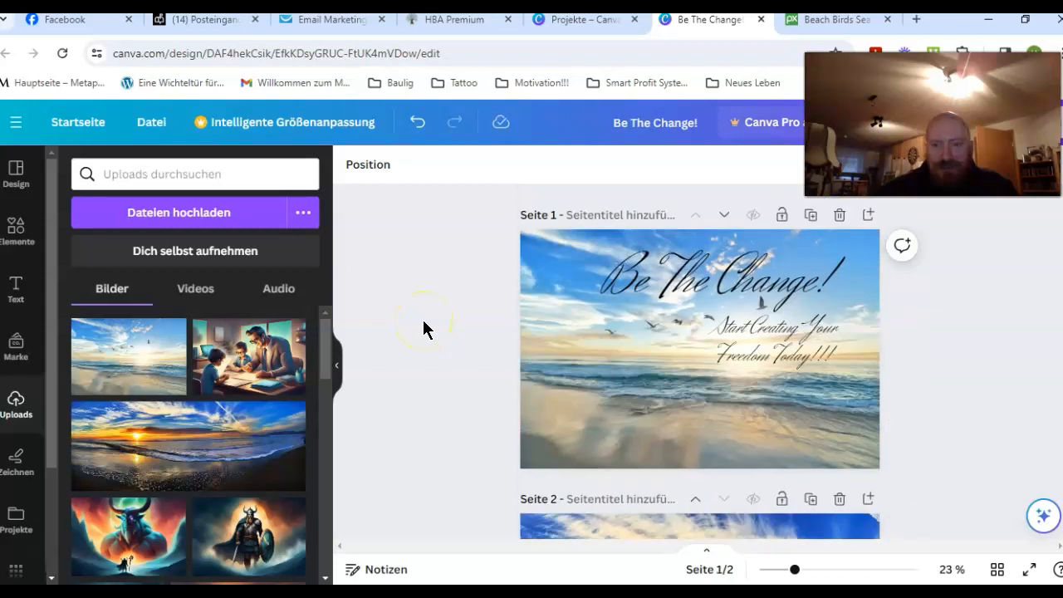
{"action": "scroll", "coordinate": [423, 329], "scroll_direction": "down", "scroll_amount": 1}
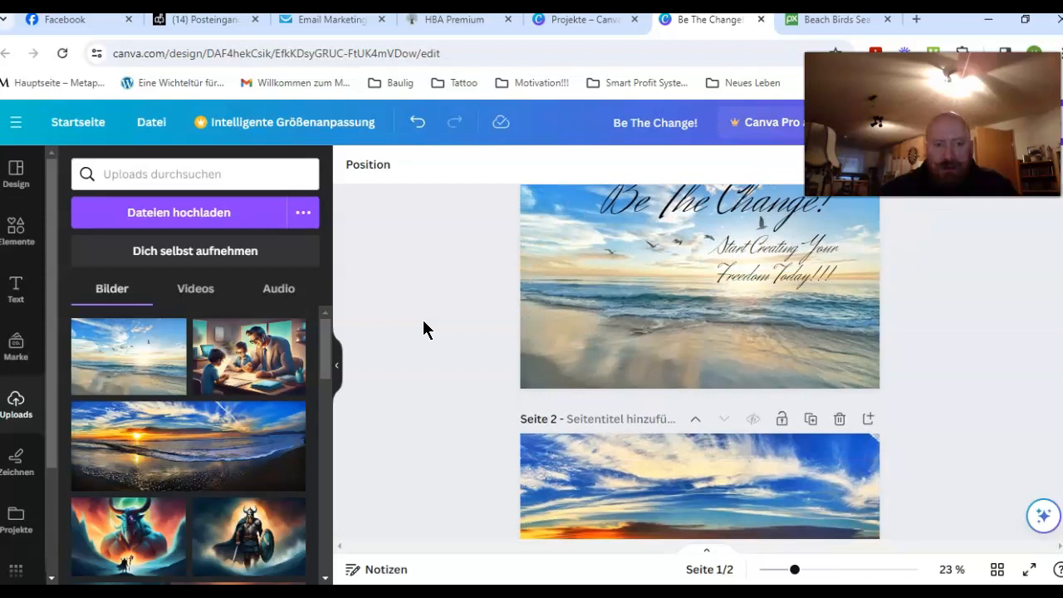
{"action": "scroll", "coordinate": [422, 329], "scroll_direction": "down", "scroll_amount": 1}
{"action": "scroll", "coordinate": [422, 329], "scroll_direction": "down", "scroll_amount": 1}
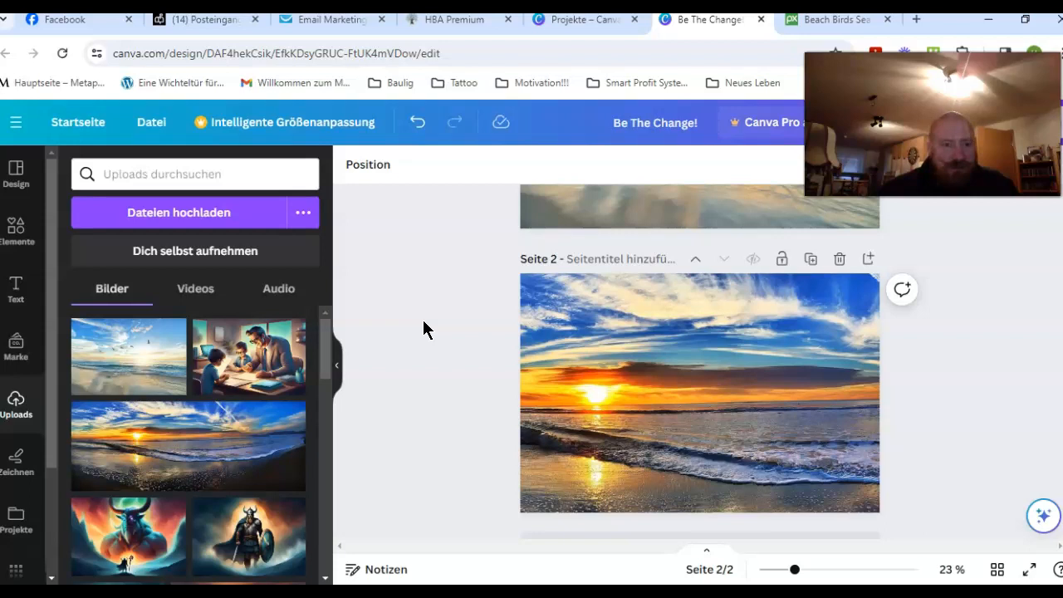
{"action": "scroll", "coordinate": [422, 329], "scroll_direction": "up", "scroll_amount": 3}
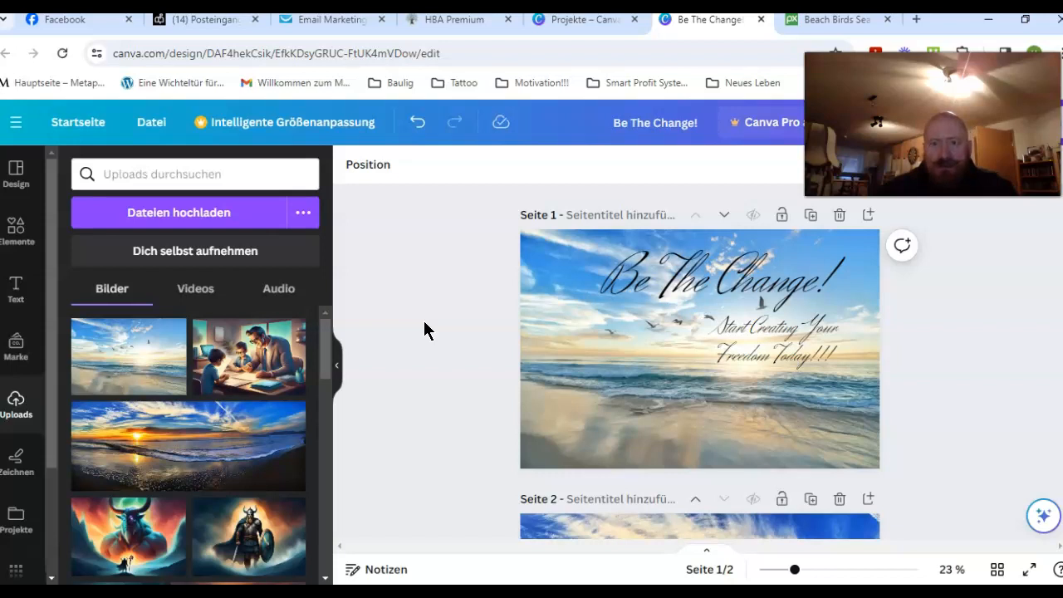
{"action": "scroll", "coordinate": [423, 320], "scroll_direction": "down", "scroll_amount": 3}
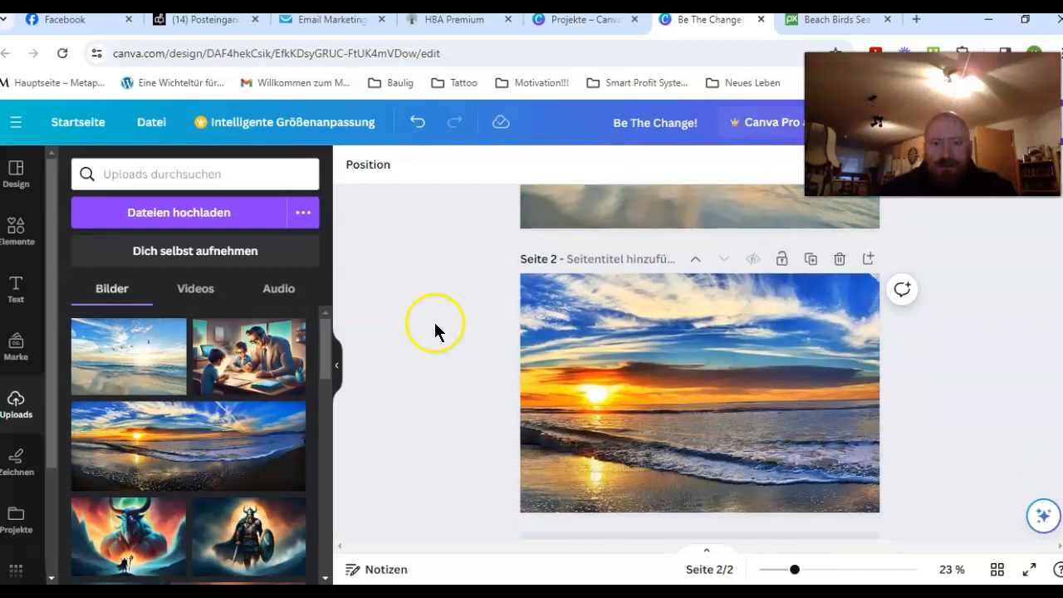
- Copy the "Be The Change!" heading from page 1 and paste it onto the sunset photo on page 2
{"action": "scroll", "coordinate": [398, 317], "scroll_direction": "up", "scroll_amount": 3}
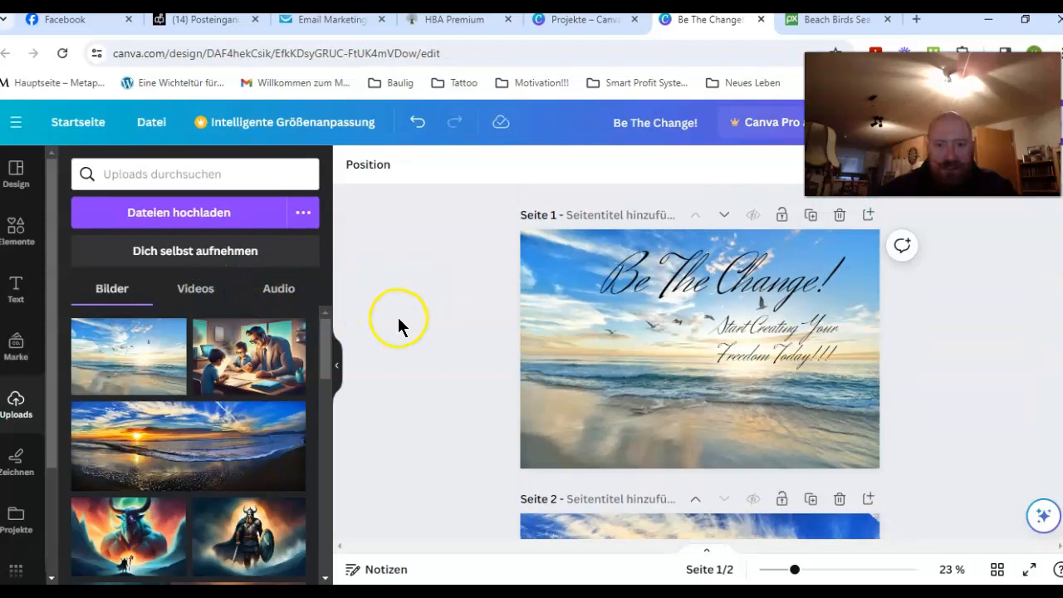
{"action": "left_click", "coordinate": [631, 287]}
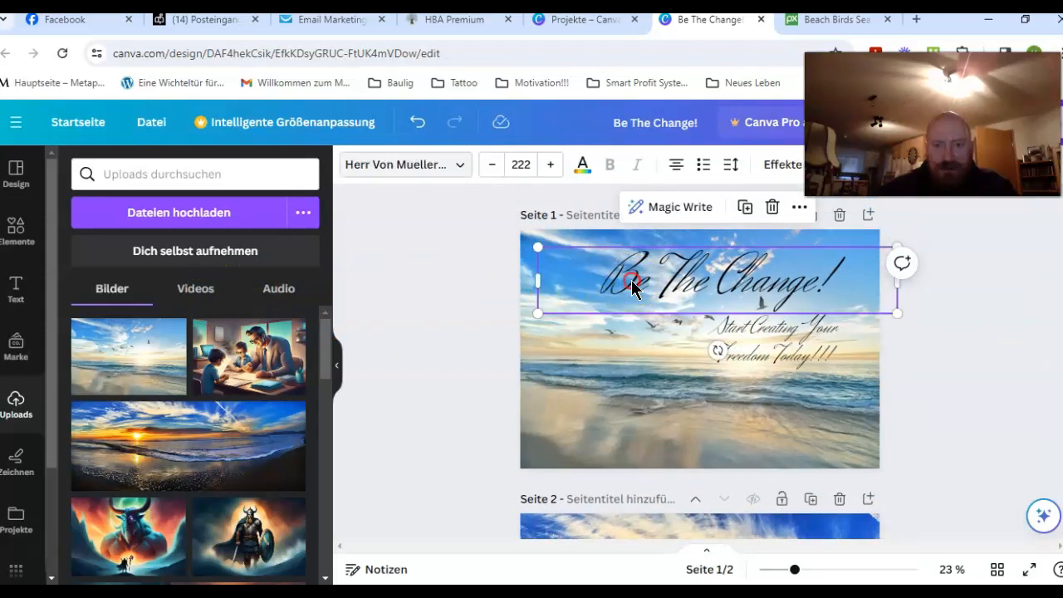
{"action": "right_click", "coordinate": [631, 286]}
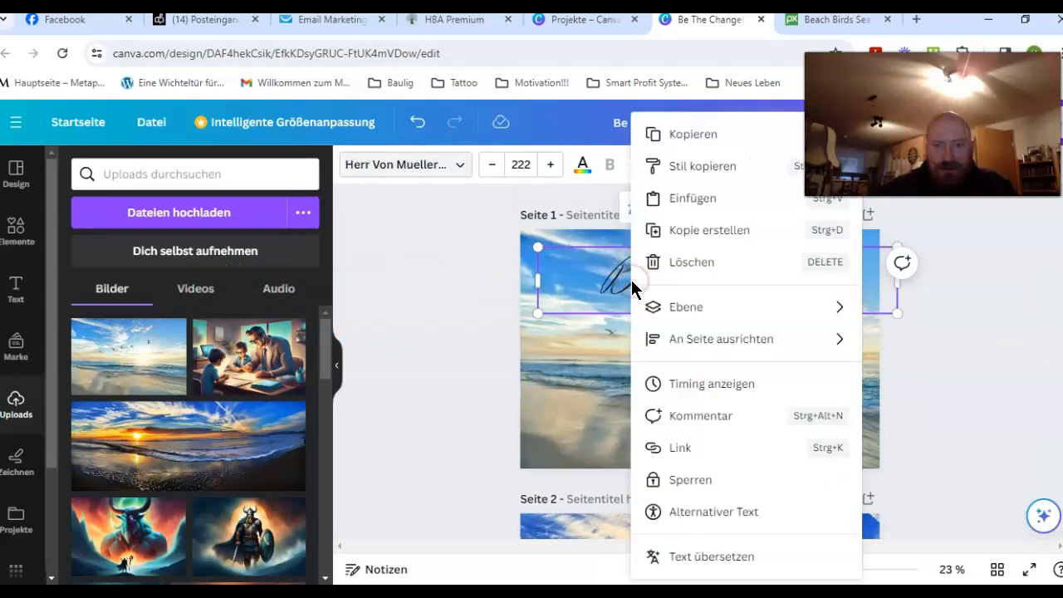
{"action": "left_click", "coordinate": [694, 134]}
{"action": "scroll", "coordinate": [498, 377], "scroll_direction": "down", "scroll_amount": 3}
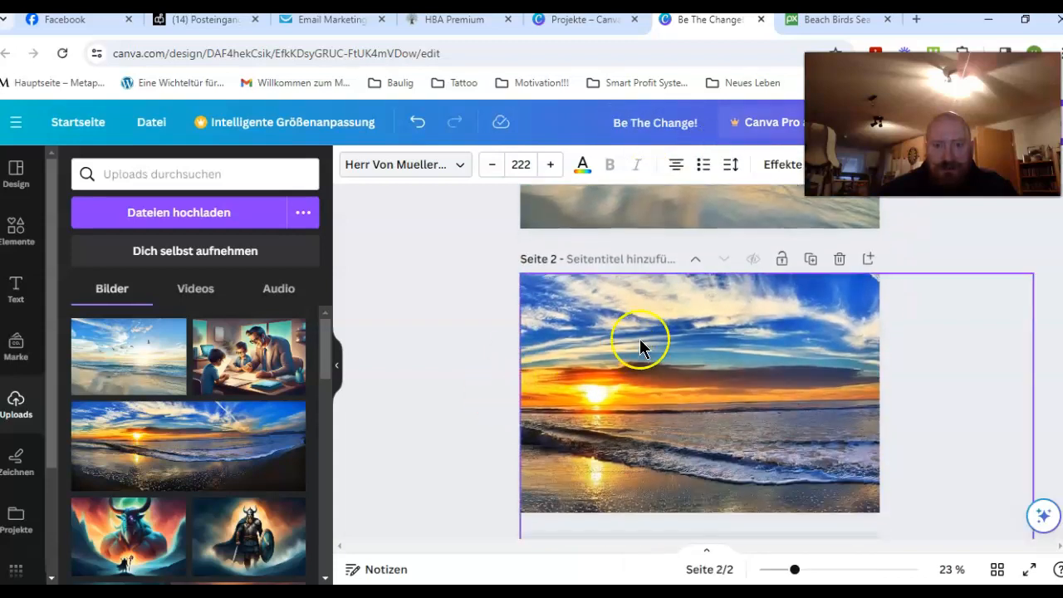
{"action": "right_click", "coordinate": [682, 308]}
{"action": "mouse_move", "coordinate": [681, 309]}
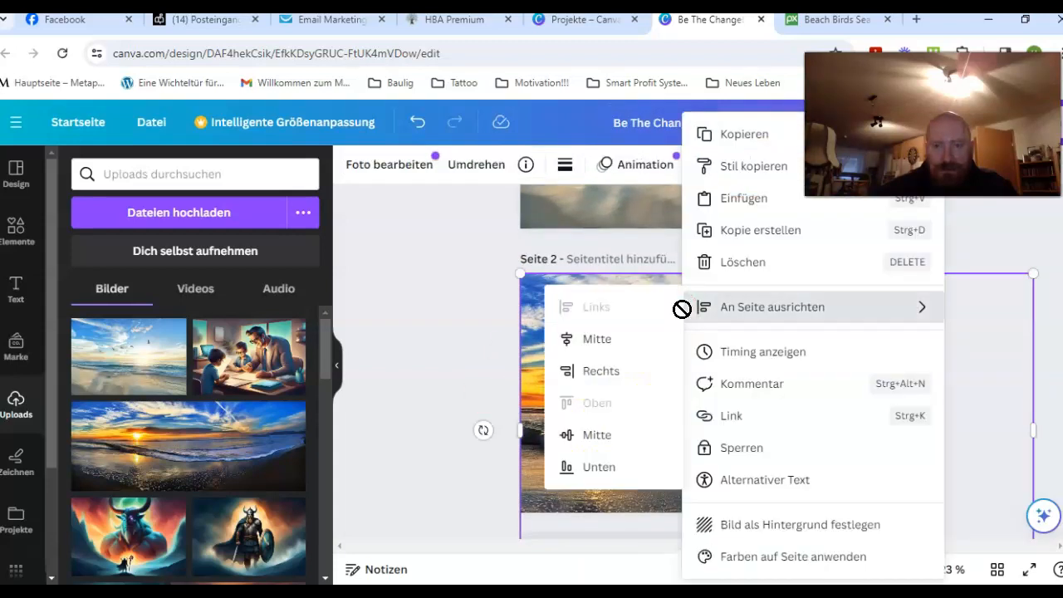
{"action": "left_click", "coordinate": [722, 203]}
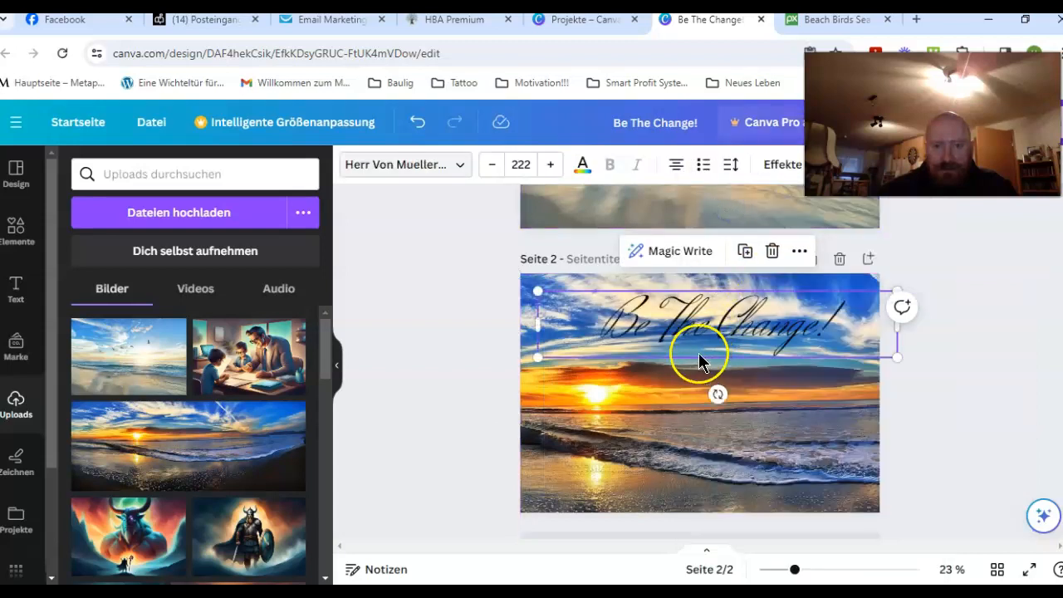
{"action": "left_click", "coordinate": [477, 337]}
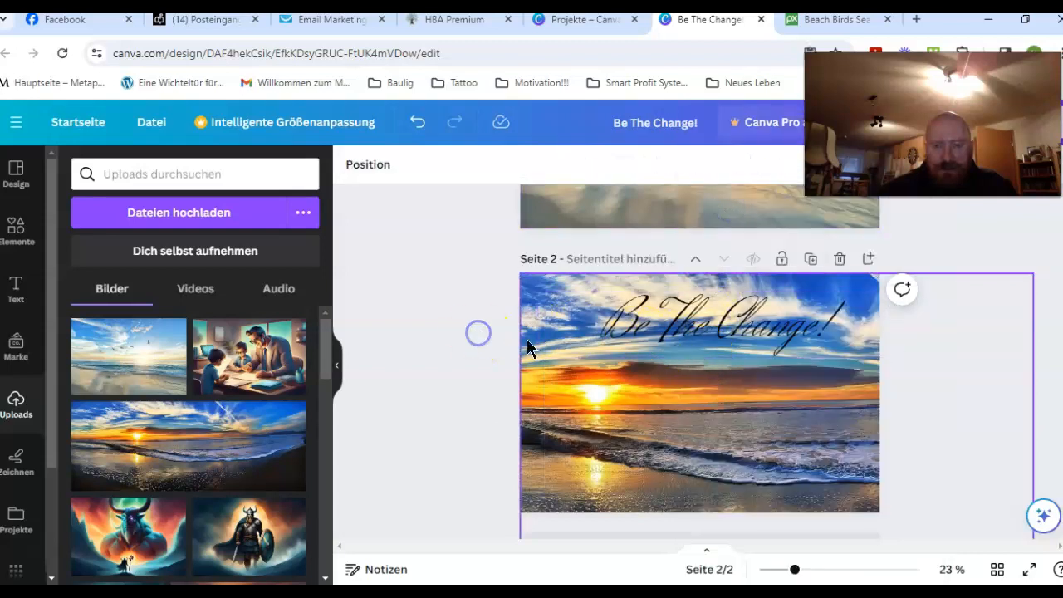
- Delete all the text inside the pasted "Be The Change!" heading on page 2, keeping its text box
{"action": "left_click", "coordinate": [630, 325]}
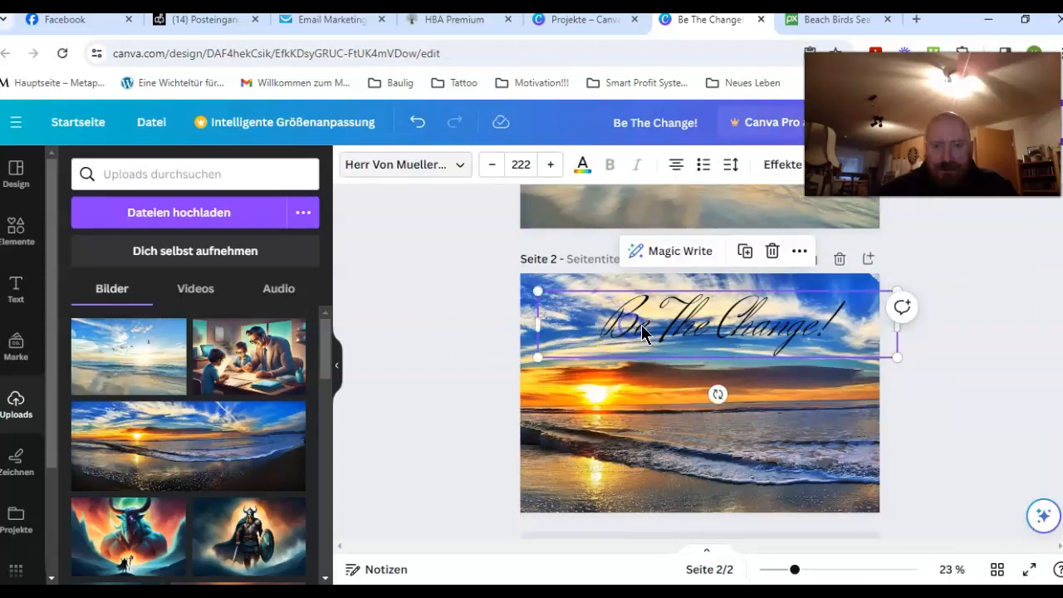
{"action": "left_click", "coordinate": [831, 326]}
{"action": "left_click", "coordinate": [841, 327]}
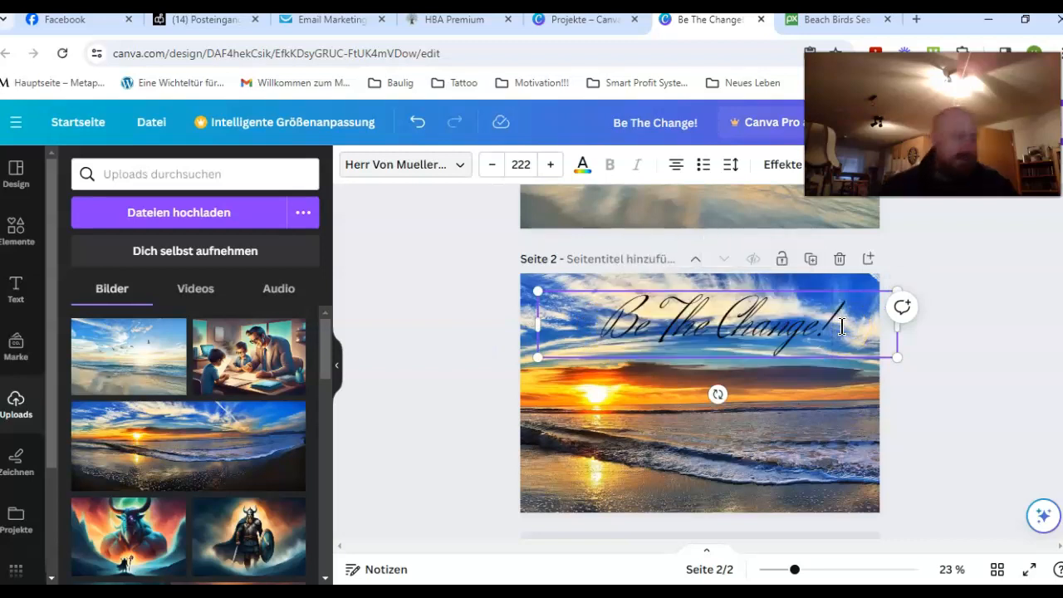
{"action": "key", "text": "BackSpace"}
{"action": "key", "text": "BackSpace"}
{"action": "key", "text": "BackSpace"}
{"action": "key", "text": "BackSpace"}
{"action": "key", "text": "BackSpace"}
{"action": "key", "text": "BackSpace"}
{"action": "key", "text": "BackSpace"}
{"action": "key", "text": "BackSpace"}
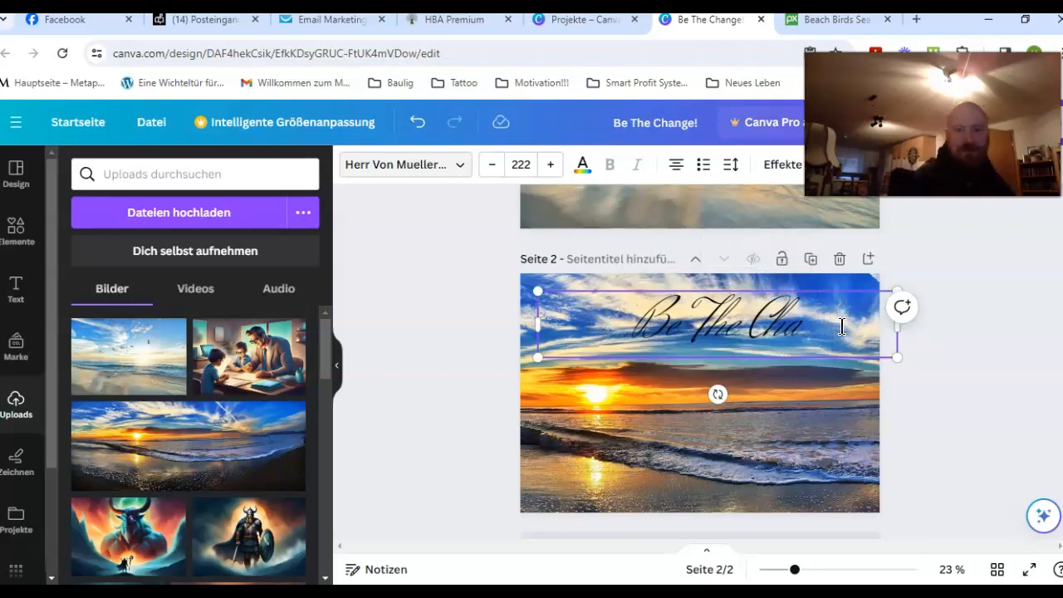
{"action": "key", "text": "BackSpace"}
{"action": "key", "text": "BackSpace"}
{"action": "key", "text": "BackSpace"}
{"action": "key", "text": "BackSpace"}
{"action": "key", "text": "BackSpace"}
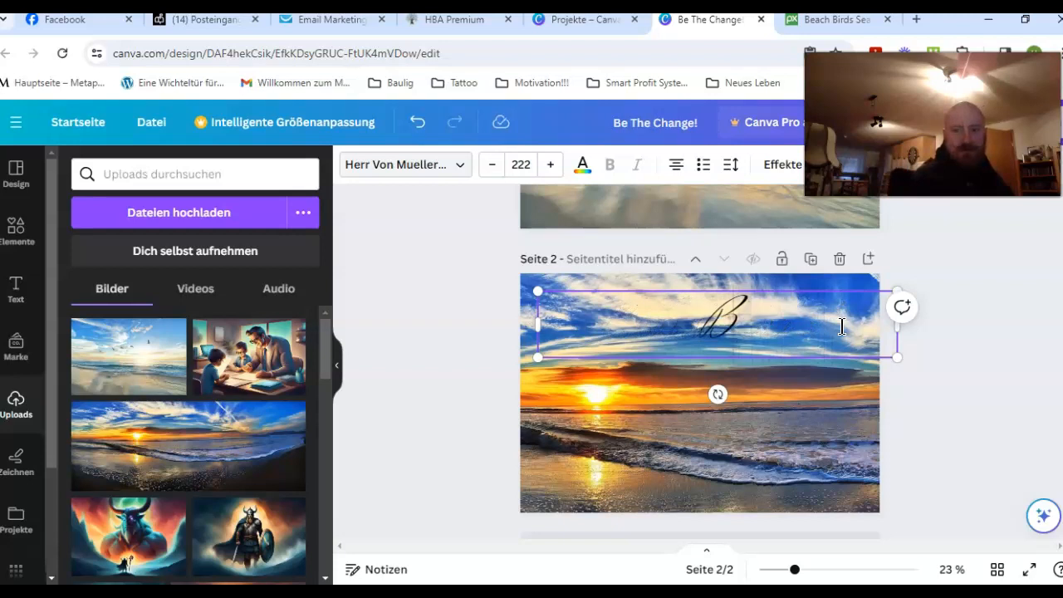
{"action": "key", "text": "BackSpace"}
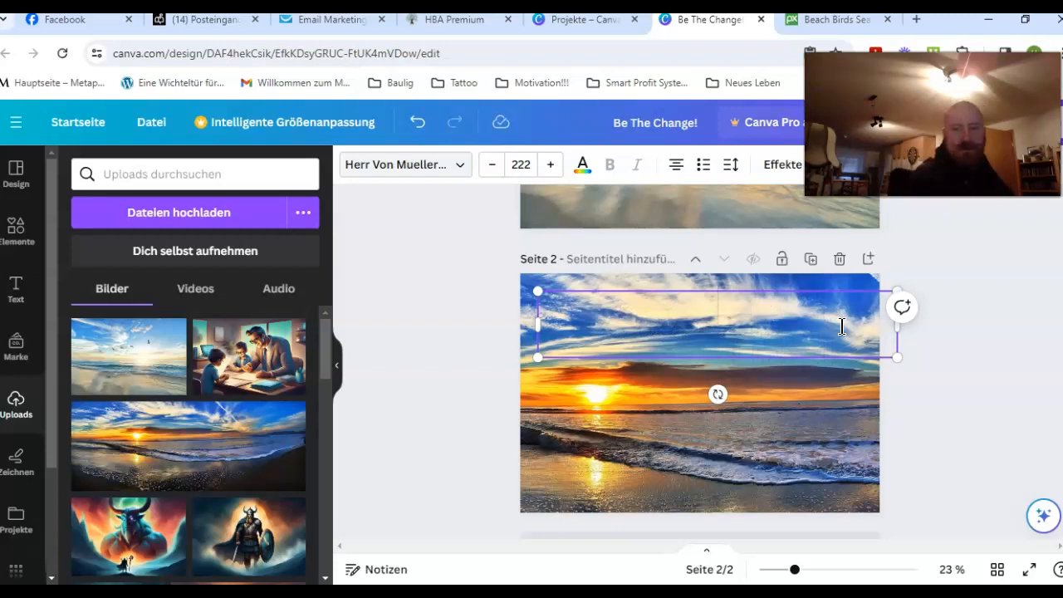
- Enter the slogan "Always Go For your Dreams" in the empty heading text box on page 2
{"action": "type", "text": "Always Go"}
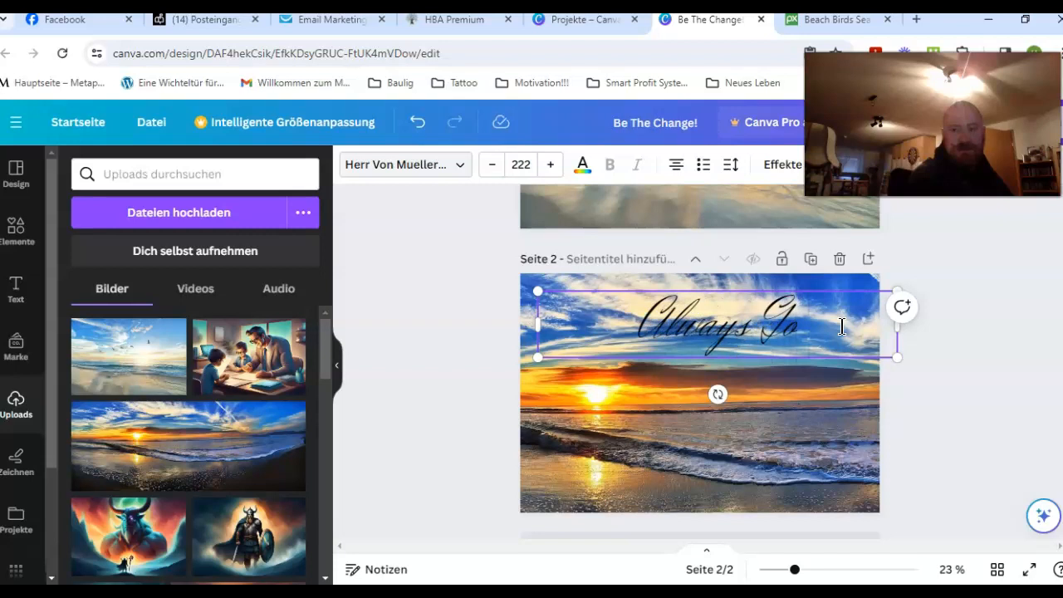
{"action": "type", "text": " For your"}
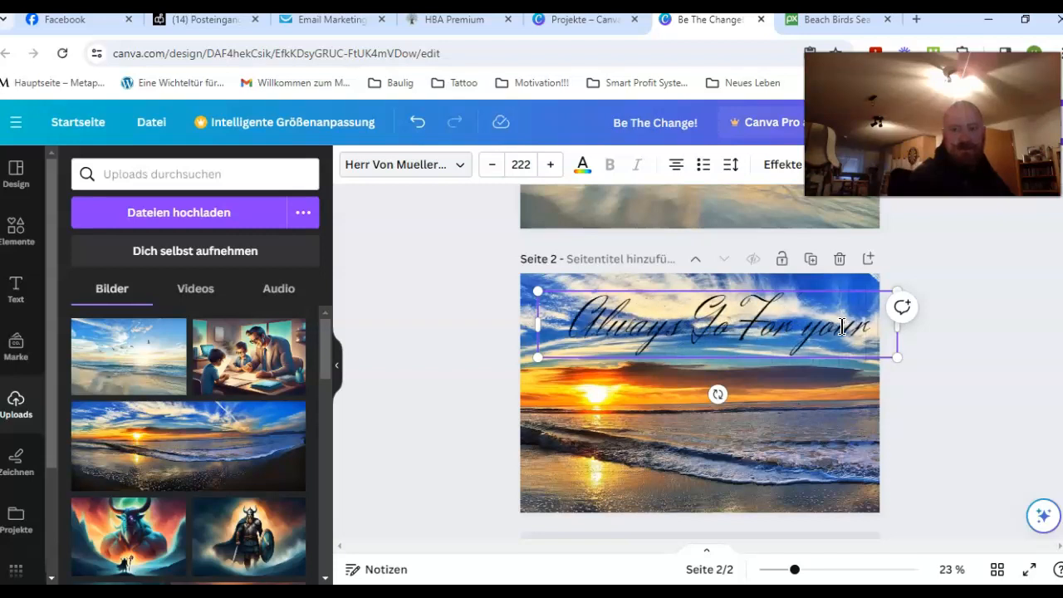
{"action": "type", "text": " Dream"}
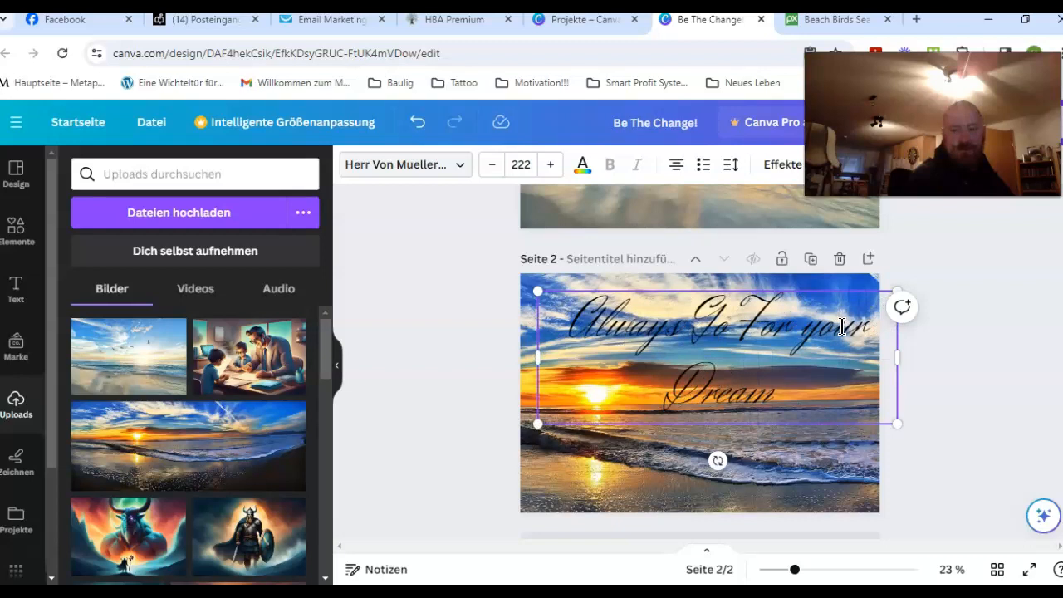
{"action": "type", "text": "s"}
- Clear the "Always Go For your Dreams" slogan from the heading text box on page 2
{"action": "key", "text": "BackSpace"}
{"action": "key", "text": "BackSpace"}
{"action": "key", "text": "BackSpace"}
{"action": "key", "text": "BackSpace"}
{"action": "key", "text": "BackSpace"}
{"action": "key", "text": "BackSpace"}
{"action": "key", "text": "BackSpace"}
{"action": "key", "text": "BackSpace"}
{"action": "key", "text": "BackSpace"}
{"action": "key", "text": "BackSpace"}
{"action": "key", "text": "BackSpace"}
{"action": "key", "text": "BackSpace"}
{"action": "key", "text": "BackSpace"}
{"action": "key", "text": "BackSpace"}
{"action": "key", "text": "BackSpace"}
{"action": "key", "text": "BackSpace"}
{"action": "key", "text": "BackSpace"}
{"action": "key", "text": "BackSpace"}
{"action": "key", "text": "BackSpace"}
{"action": "key", "text": "BackSpace"}
{"action": "key", "text": "BackSpace"}
{"action": "key", "text": "BackSpace"}
{"action": "key", "text": "BackSpace"}
{"action": "key", "text": "BackSpace"}
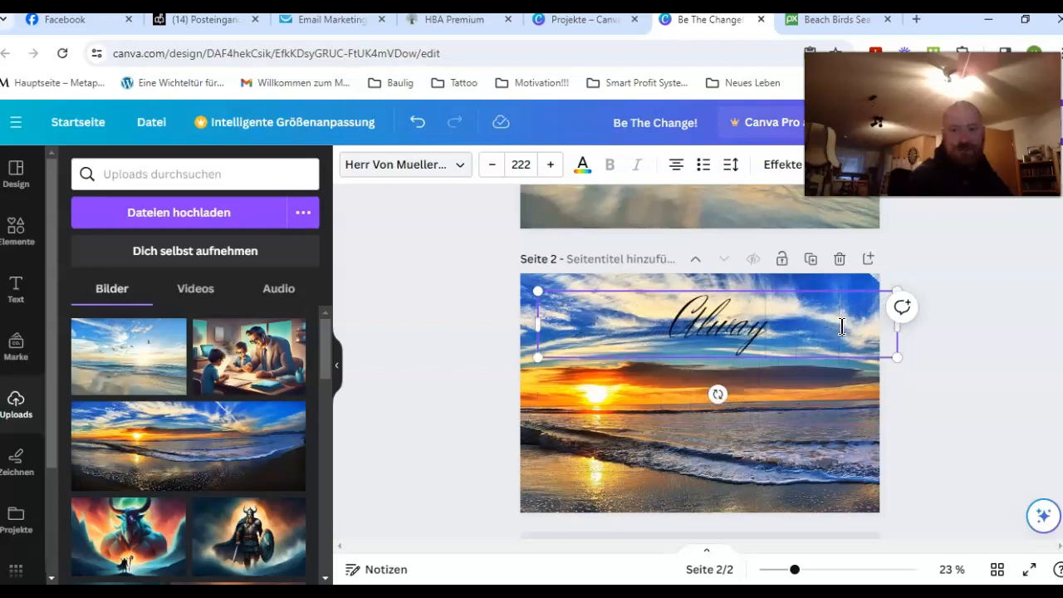
{"action": "key", "text": "BackSpace"}
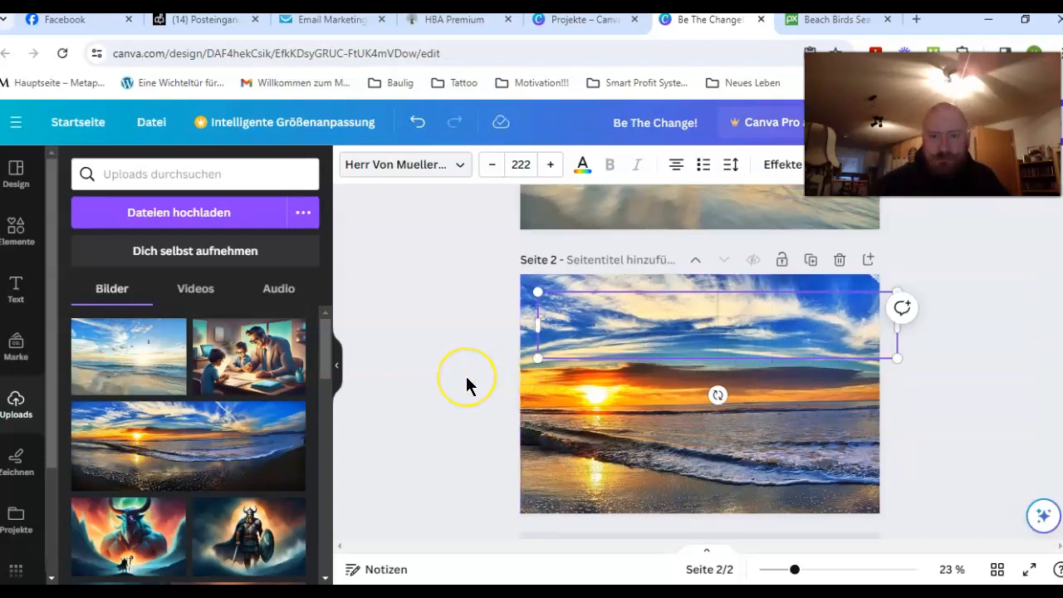
{"action": "scroll", "coordinate": [466, 382], "scroll_direction": "up", "scroll_amount": 3}
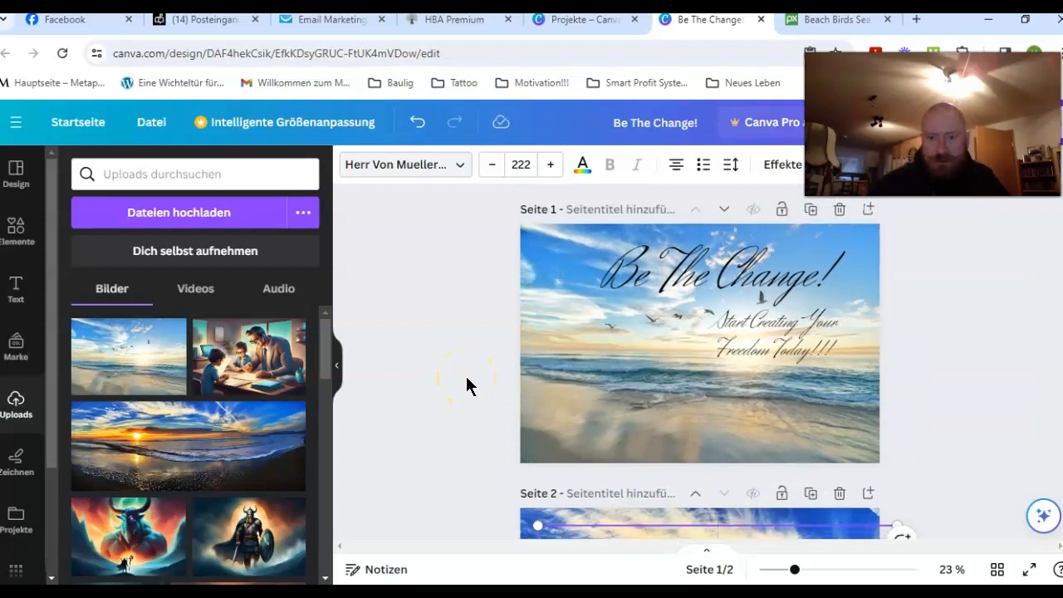
{"action": "scroll", "coordinate": [466, 384], "scroll_direction": "down", "scroll_amount": 3}
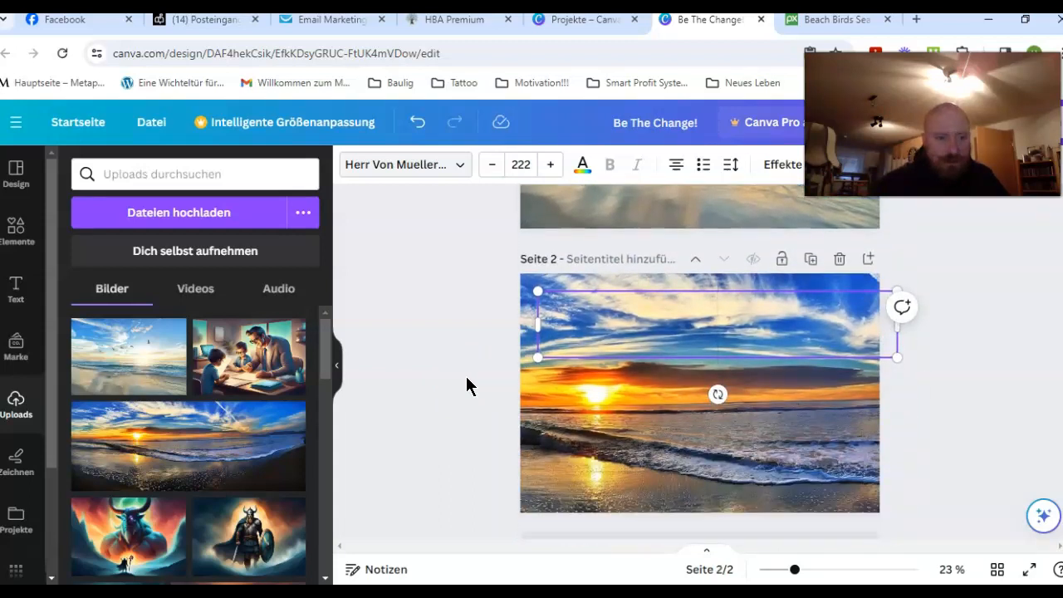
{"action": "scroll", "coordinate": [466, 377], "scroll_direction": "up", "scroll_amount": 2}
{"action": "scroll", "coordinate": [466, 378], "scroll_direction": "up", "scroll_amount": 1}
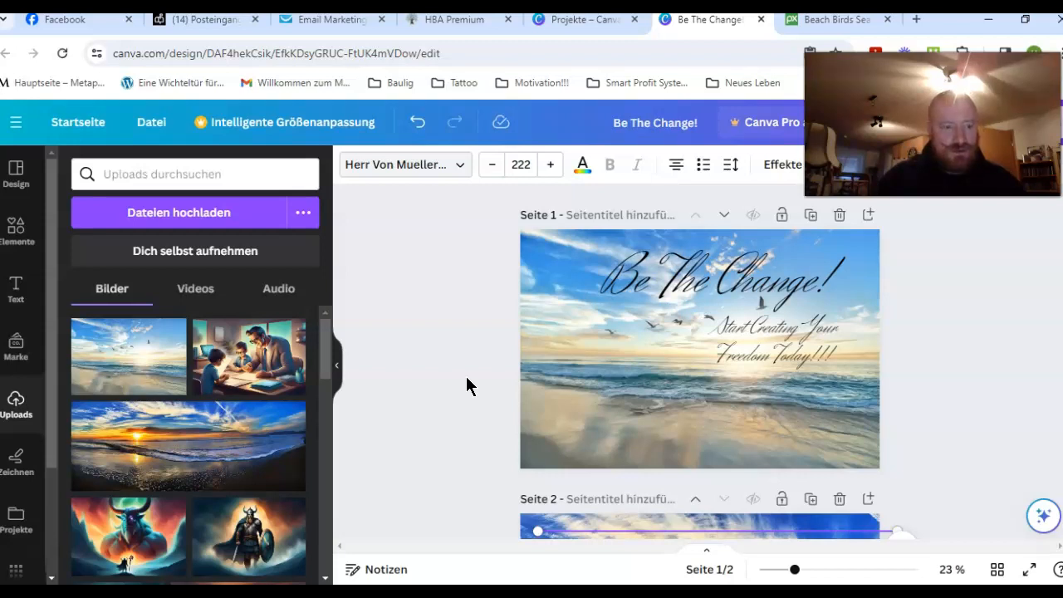
- Switch to the Letsgoal web app in a new browser tab using the saved "Neues Leben" bookmarks
{"action": "left_click", "coordinate": [917, 22]}
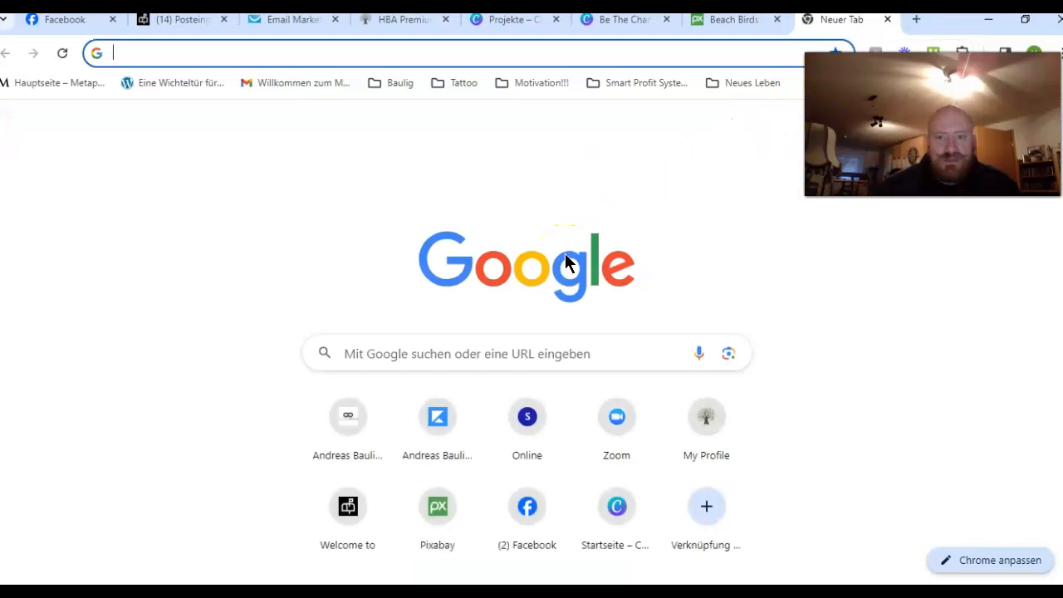
{"action": "left_click", "coordinate": [750, 80]}
{"action": "scroll", "coordinate": [781, 365], "scroll_direction": "down", "scroll_amount": 1}
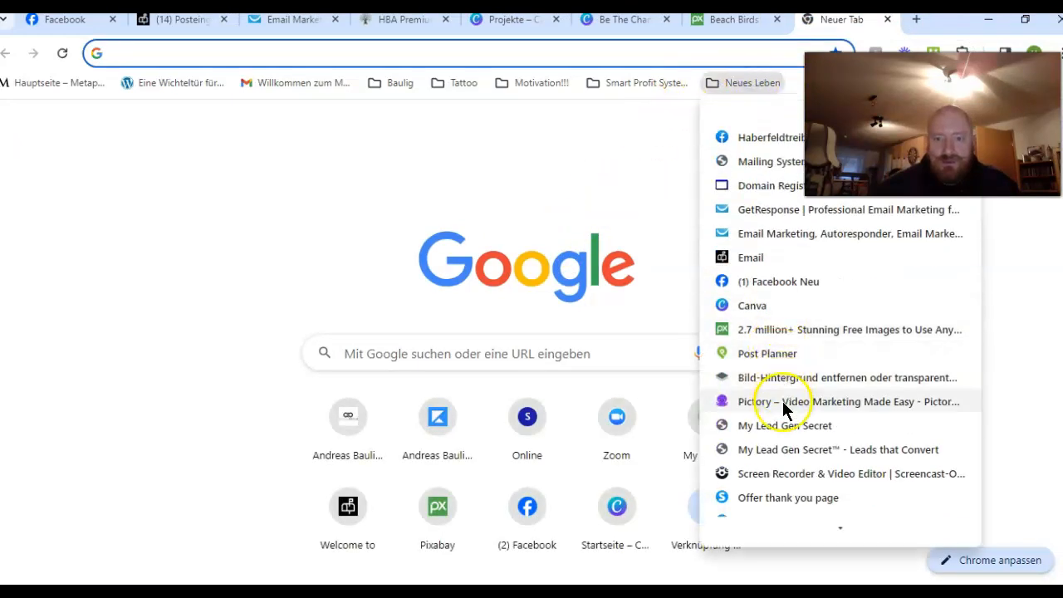
{"action": "scroll", "coordinate": [783, 432], "scroll_direction": "down", "scroll_amount": 3}
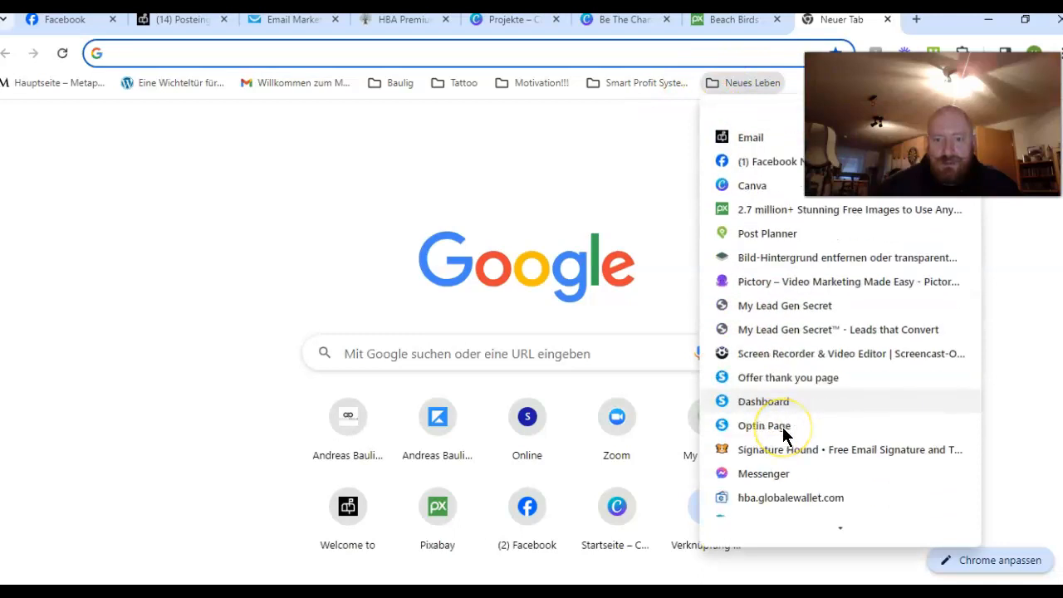
{"action": "left_click", "coordinate": [783, 506]}
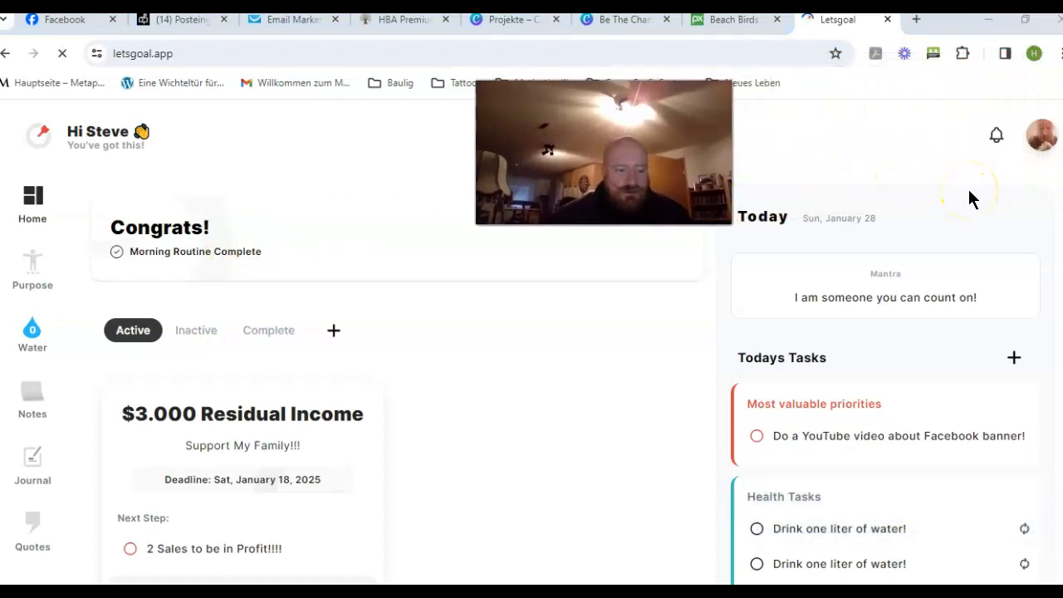
- Open the My Quotes page of the Letsgoal account
{"action": "left_click", "coordinate": [1038, 135]}
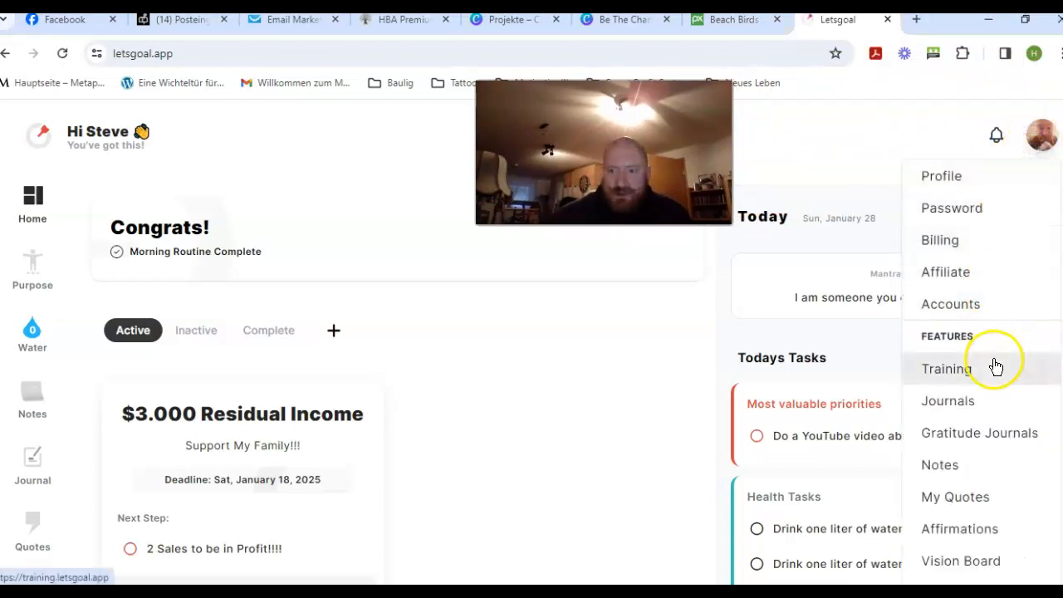
{"action": "scroll", "coordinate": [994, 400], "scroll_direction": "down", "scroll_amount": 1}
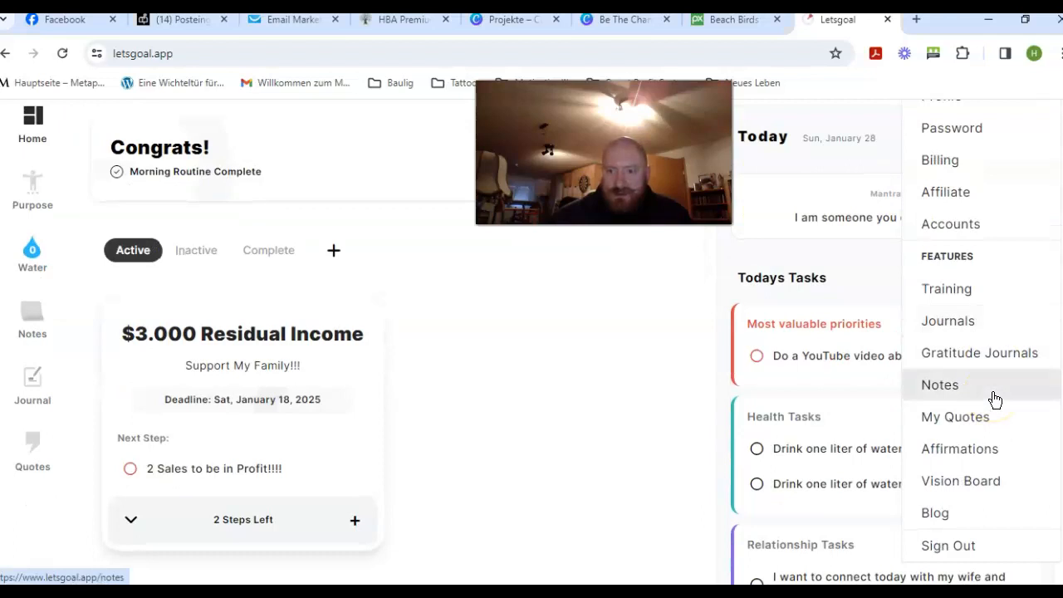
{"action": "scroll", "coordinate": [994, 400], "scroll_direction": "down", "scroll_amount": 1}
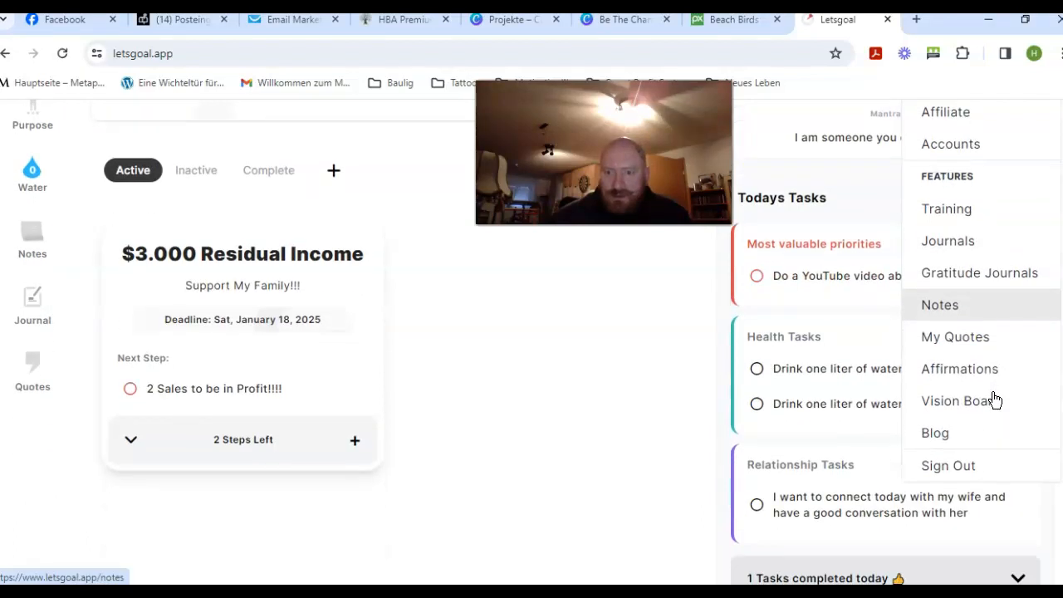
{"action": "left_click", "coordinate": [982, 339]}
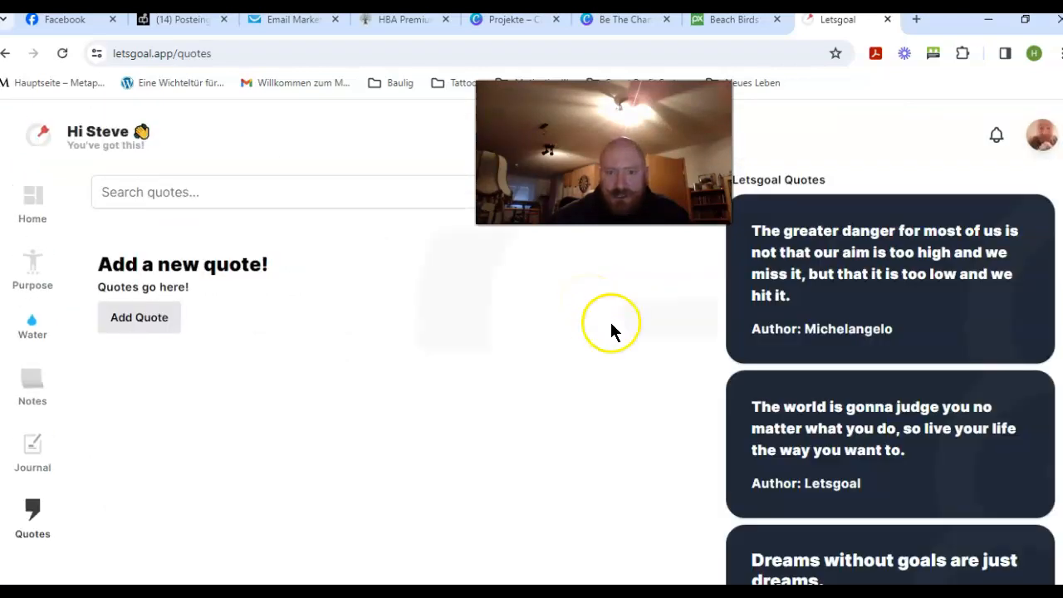
- Look through the list of Letsgoal quotes for a short motivational quote that suits the cover image
{"action": "scroll", "coordinate": [749, 344], "scroll_direction": "down", "scroll_amount": 2}
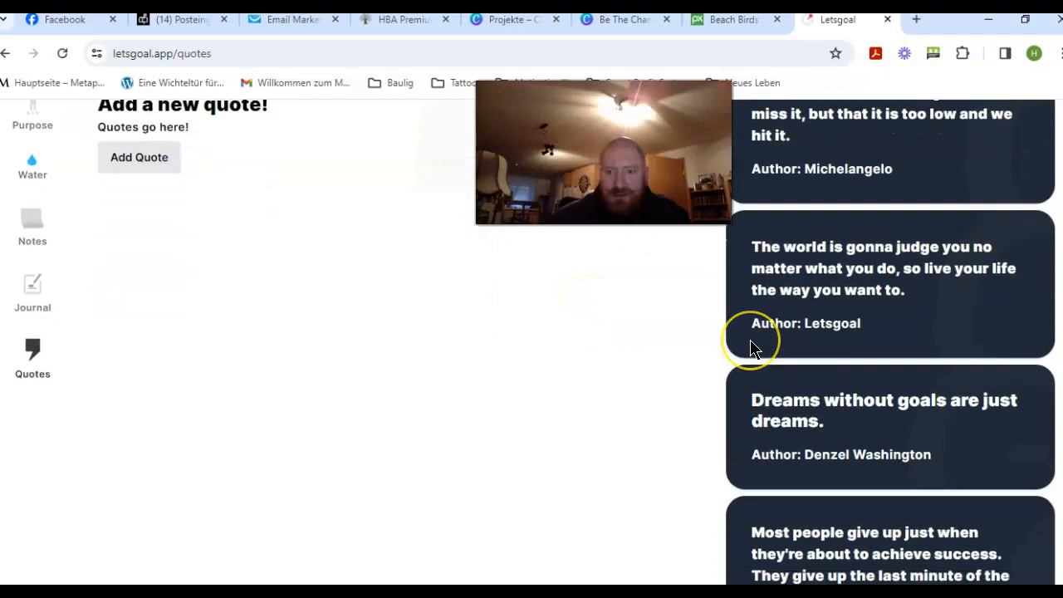
{"action": "scroll", "coordinate": [751, 347], "scroll_direction": "down", "scroll_amount": 5}
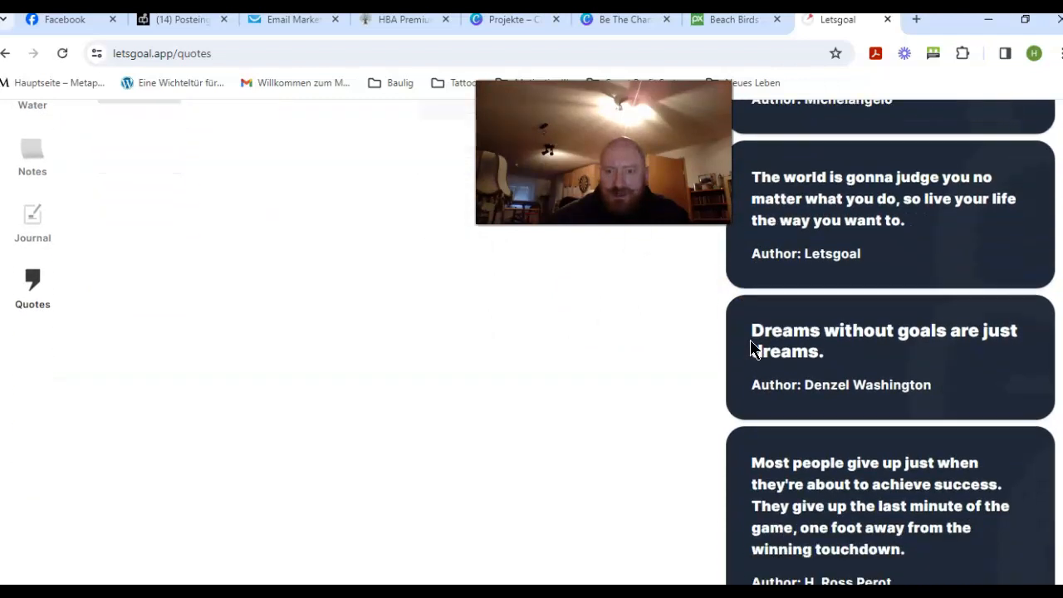
{"action": "scroll", "coordinate": [752, 347], "scroll_direction": "down", "scroll_amount": 5}
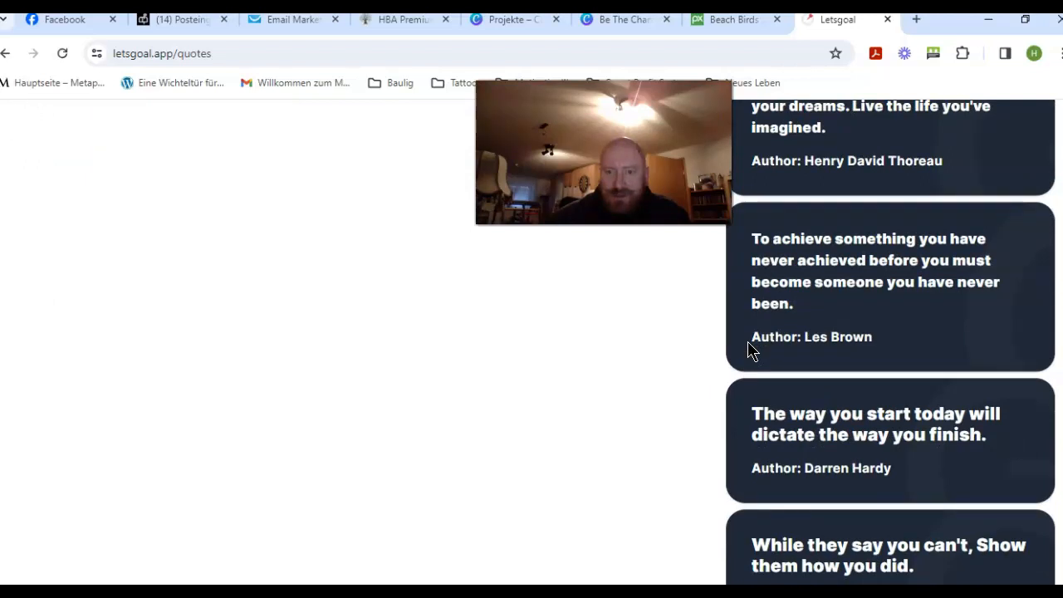
{"action": "left_click", "coordinate": [732, 350]}
{"action": "scroll", "coordinate": [732, 356], "scroll_direction": "down", "scroll_amount": 2}
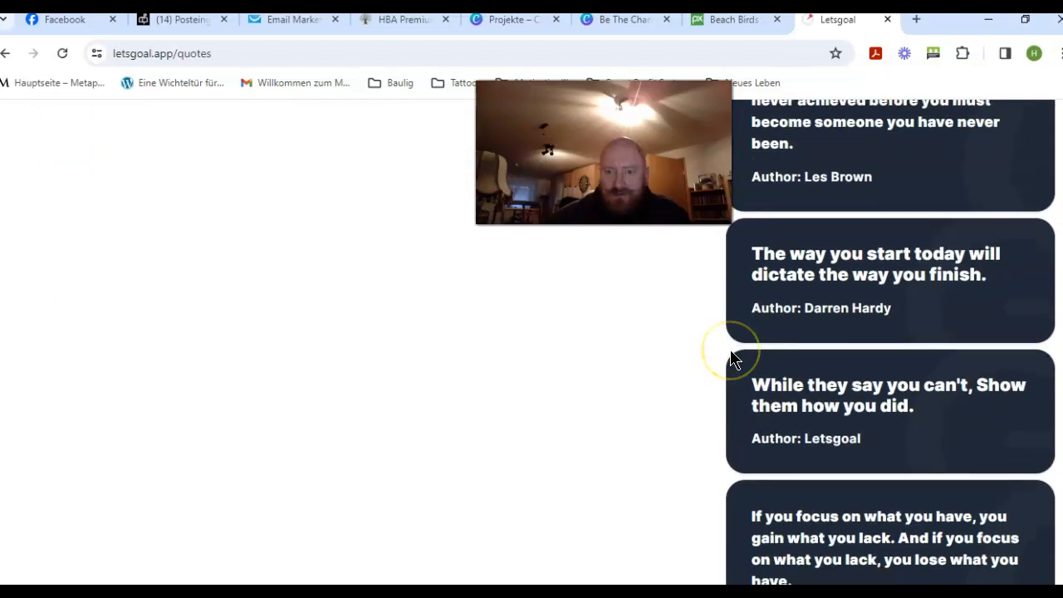
{"action": "scroll", "coordinate": [732, 359], "scroll_direction": "down", "scroll_amount": 7}
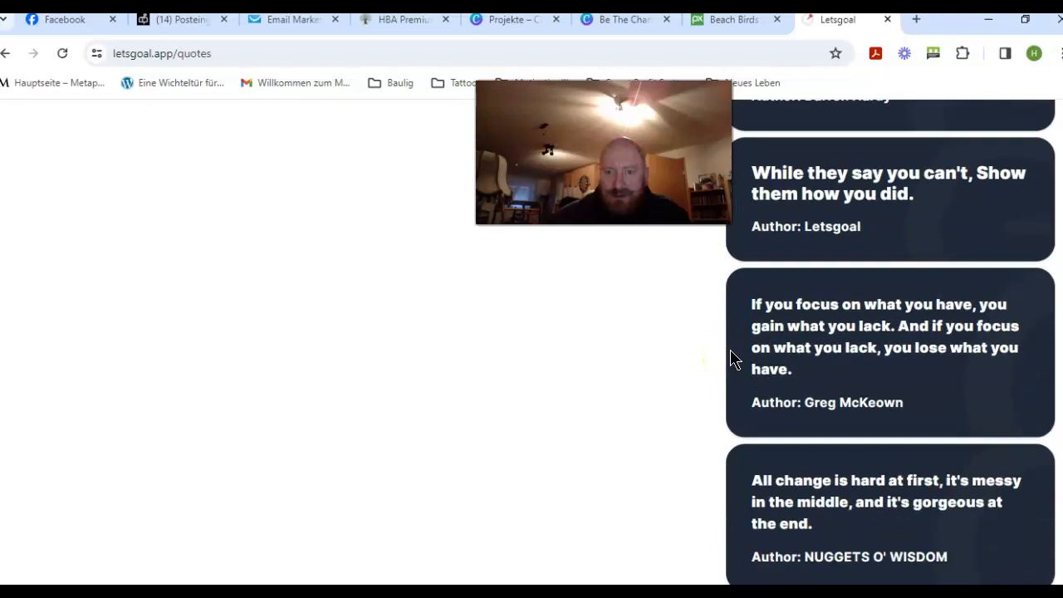
{"action": "scroll", "coordinate": [732, 359], "scroll_direction": "down", "scroll_amount": 3}
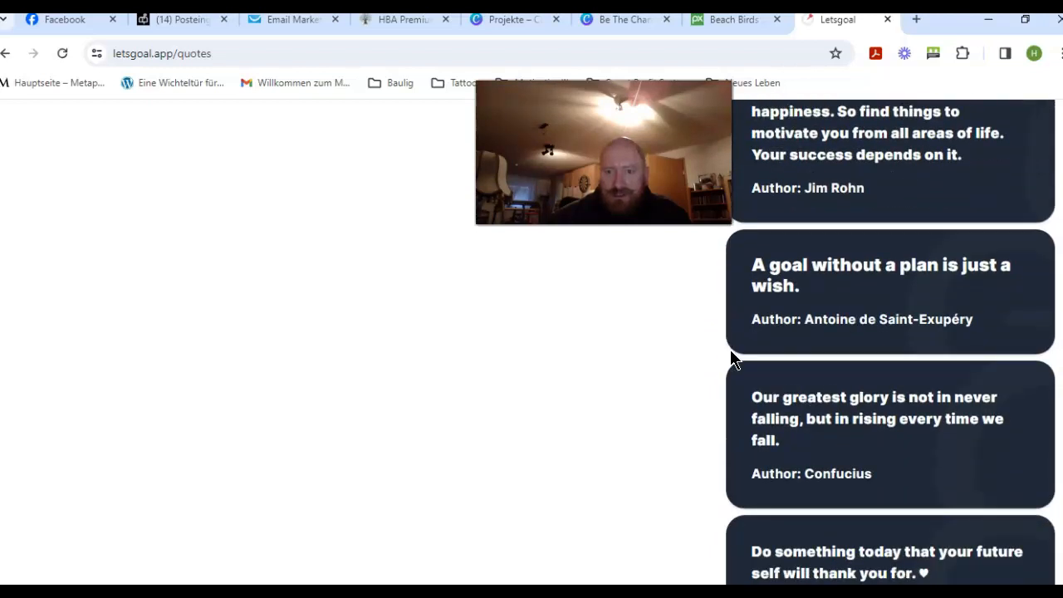
{"action": "scroll", "coordinate": [732, 358], "scroll_direction": "down", "scroll_amount": 3}
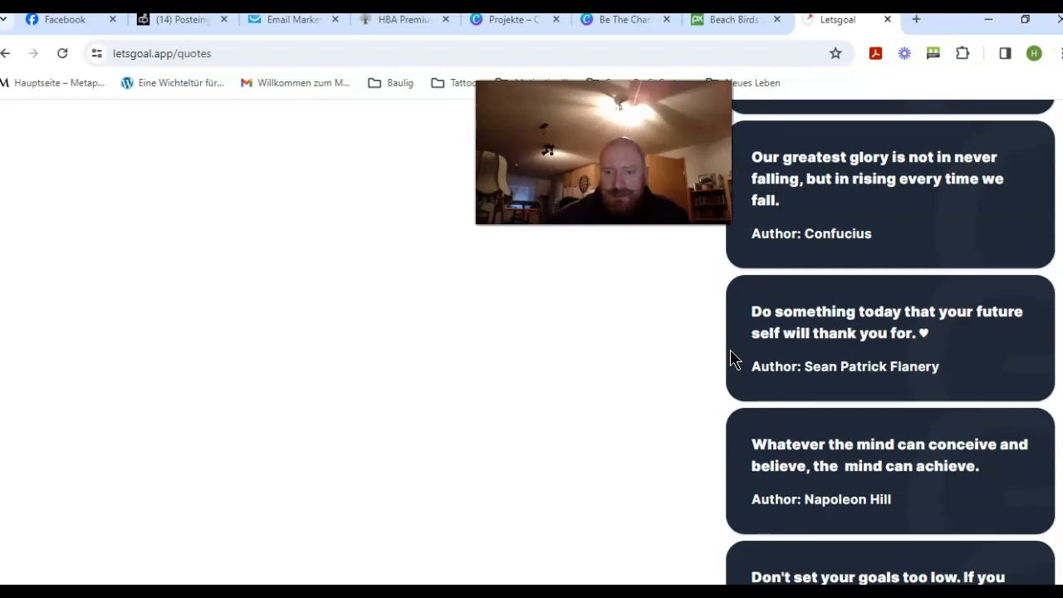
{"action": "scroll", "coordinate": [731, 358], "scroll_direction": "down", "scroll_amount": 8}
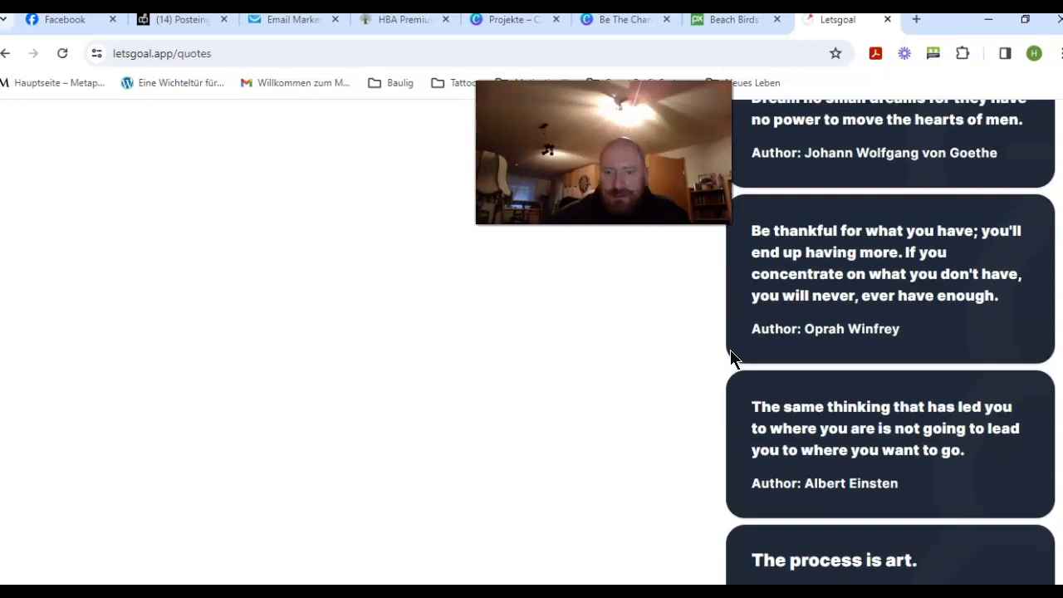
{"action": "scroll", "coordinate": [731, 359], "scroll_direction": "down", "scroll_amount": 2}
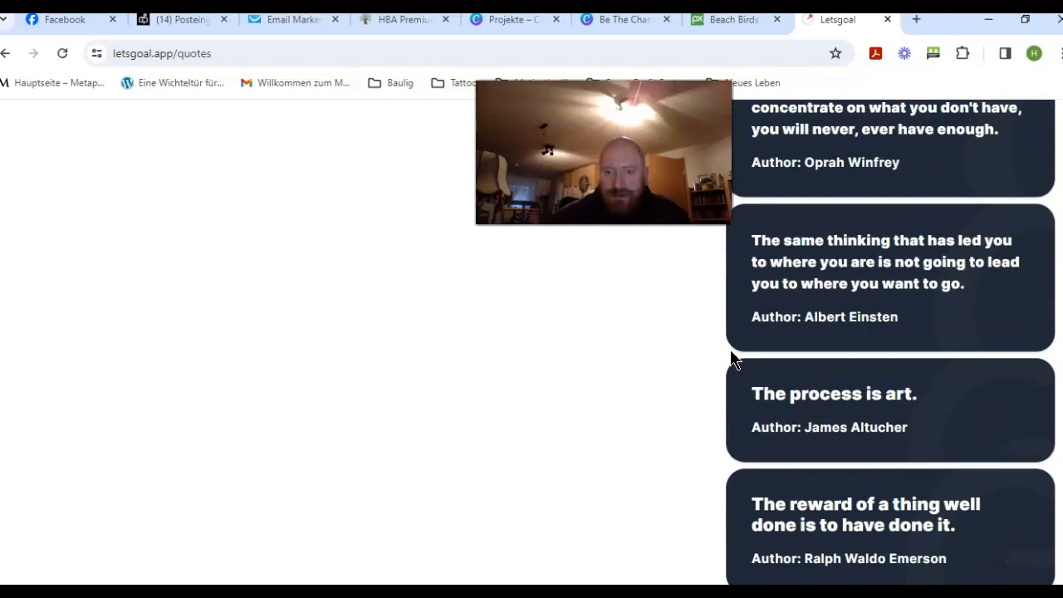
{"action": "scroll", "coordinate": [730, 358], "scroll_direction": "down", "scroll_amount": 4}
{"action": "scroll", "coordinate": [730, 359], "scroll_direction": "down", "scroll_amount": 4}
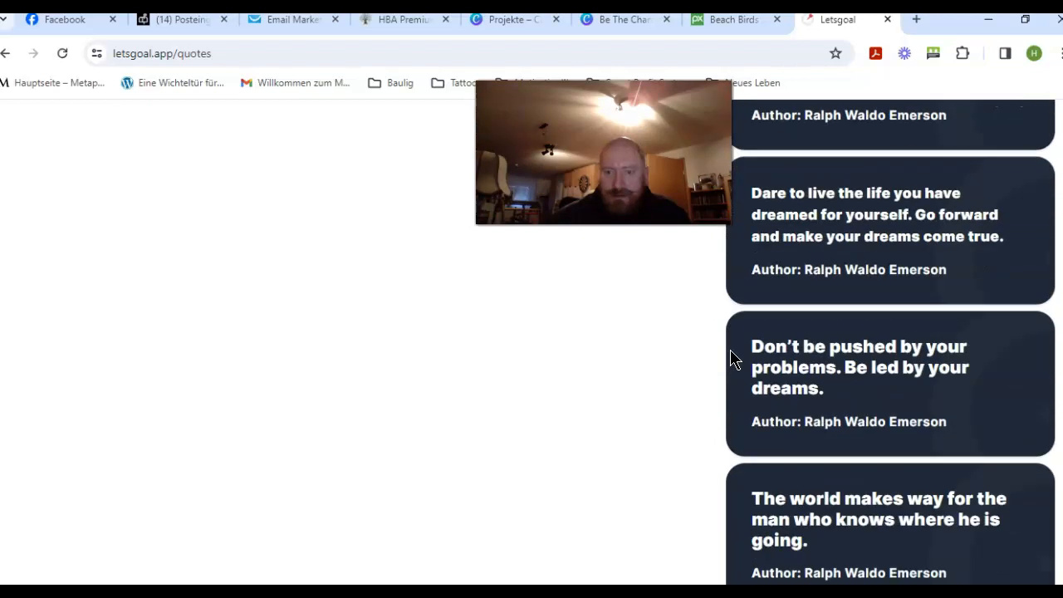
{"action": "scroll", "coordinate": [730, 358], "scroll_direction": "down", "scroll_amount": 4}
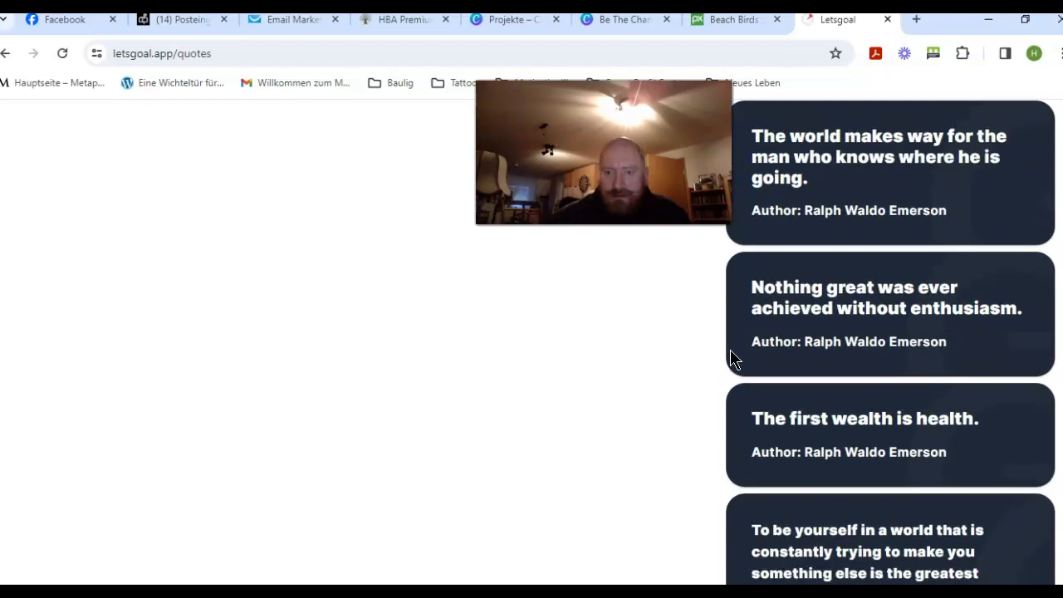
{"action": "scroll", "coordinate": [731, 359], "scroll_direction": "down", "scroll_amount": 4}
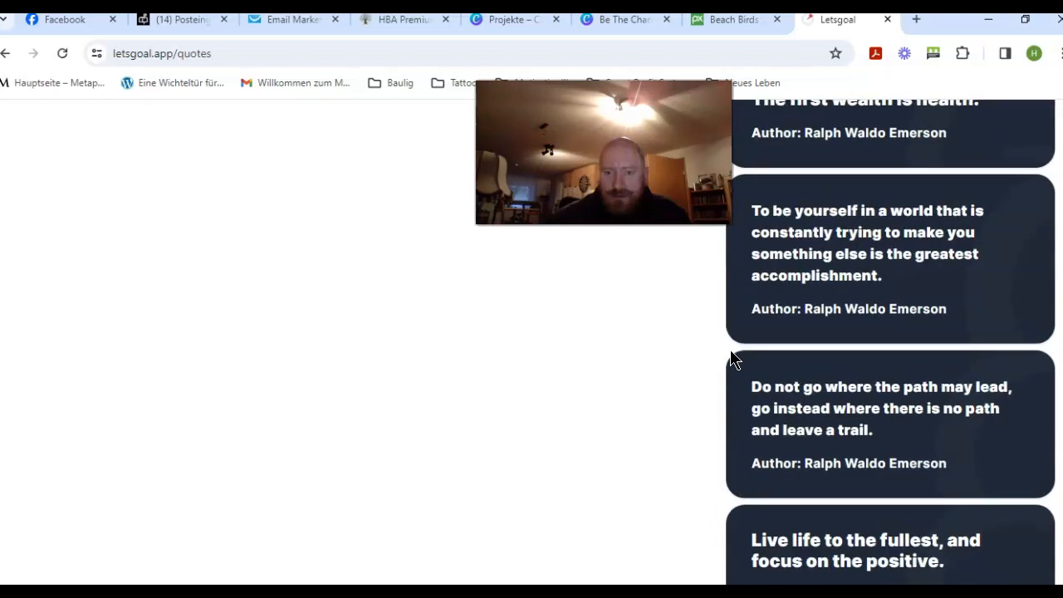
{"action": "scroll", "coordinate": [730, 359], "scroll_direction": "up", "scroll_amount": 12}
{"action": "scroll", "coordinate": [731, 359], "scroll_direction": "up", "scroll_amount": 20}
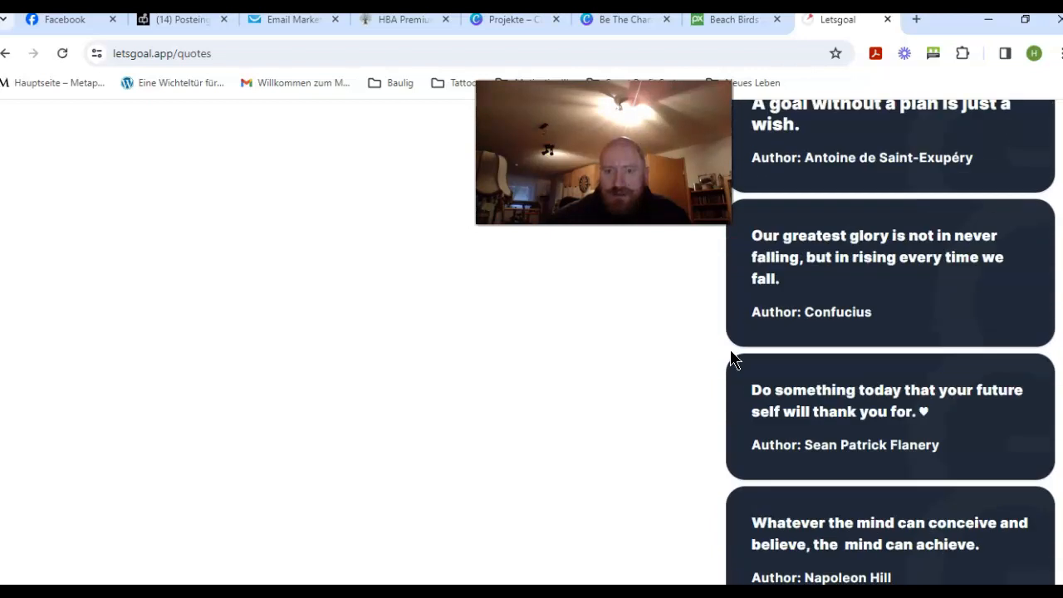
{"action": "scroll", "coordinate": [730, 358], "scroll_direction": "up", "scroll_amount": 5}
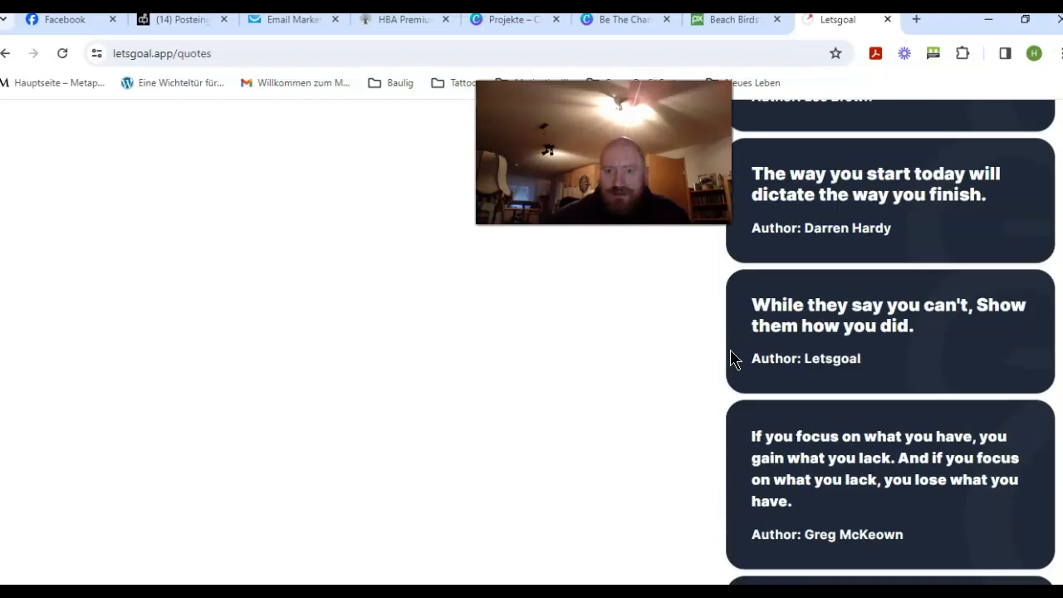
{"action": "scroll", "coordinate": [731, 359], "scroll_direction": "up", "scroll_amount": 6}
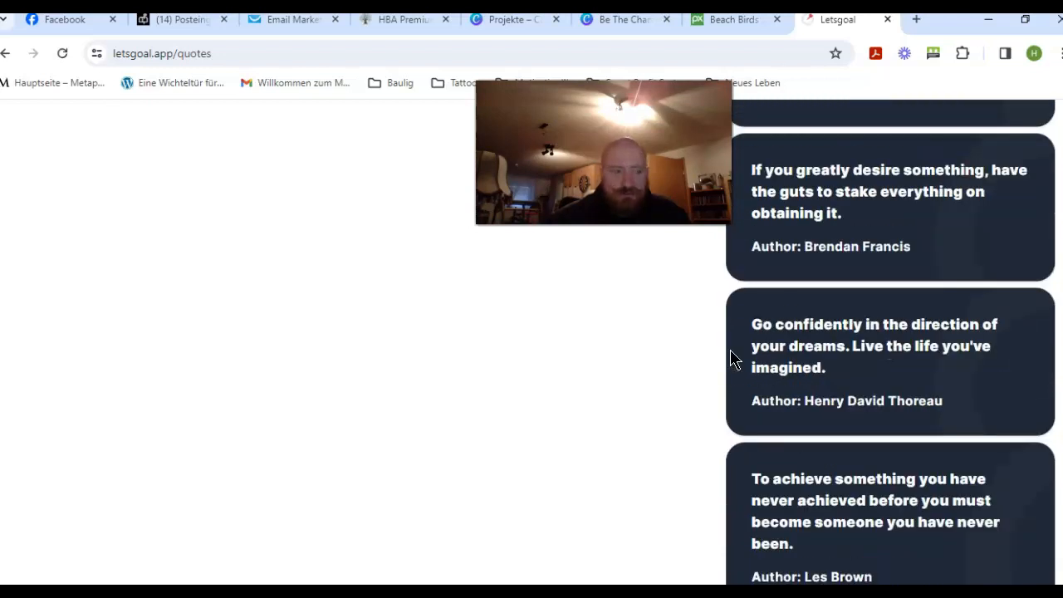
{"action": "scroll", "coordinate": [730, 359], "scroll_direction": "up", "scroll_amount": 4}
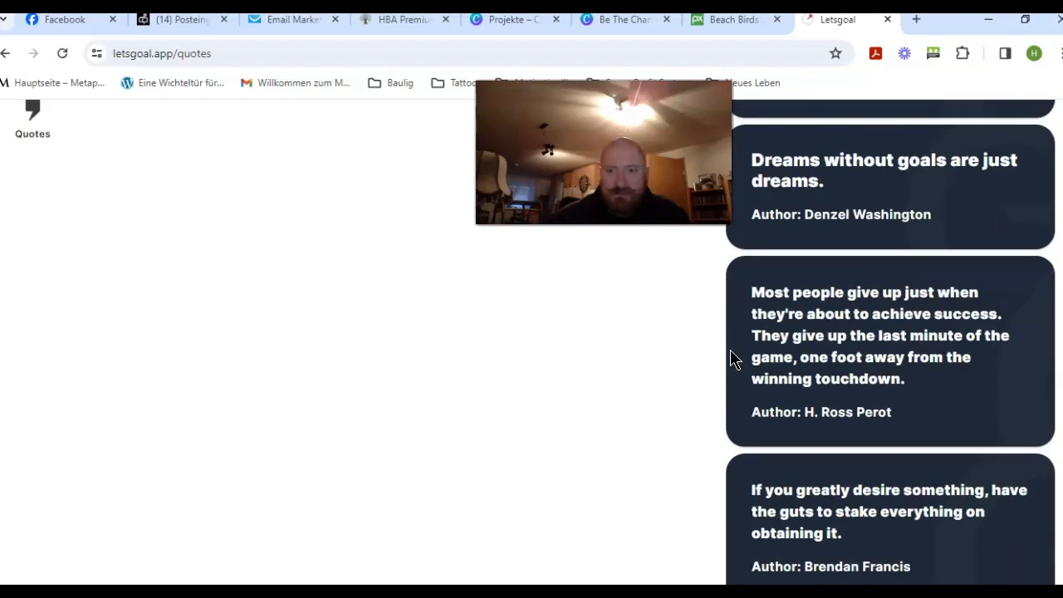
{"action": "scroll", "coordinate": [730, 359], "scroll_direction": "up", "scroll_amount": 1}
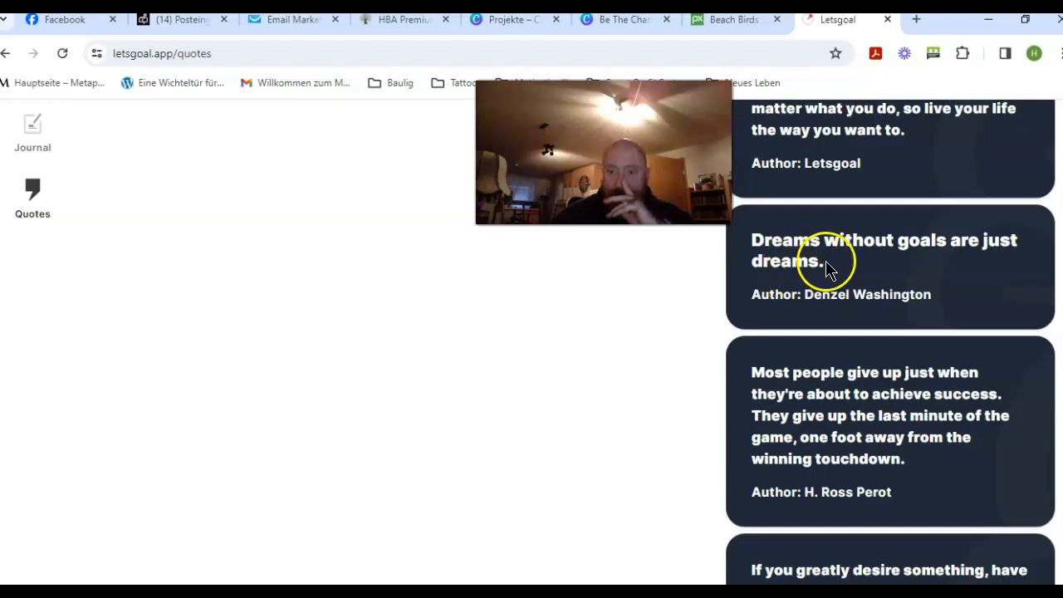
- Copy the Denzel Washington quote "Dreams without goals are just dreams." from the Letsgoal quotes list
{"action": "left_click_drag", "start_coordinate": [825, 266], "coordinate": [750, 242]}
{"action": "right_click", "coordinate": [760, 242]}
{"action": "left_click", "coordinate": [638, 258]}
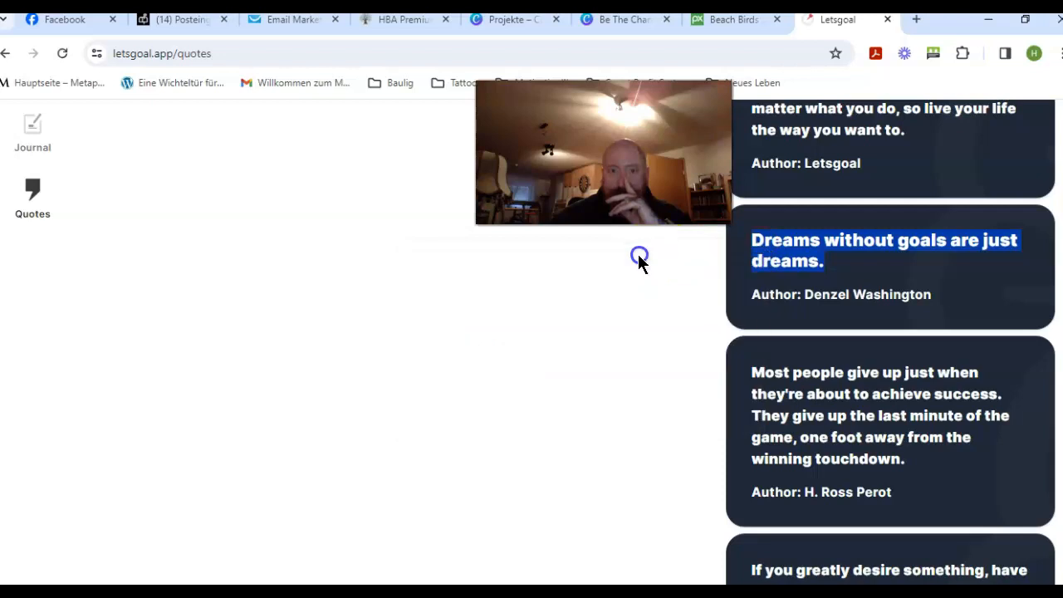
- Switch to the Canva design and duplicate the "Start Creating Your Freedom Today!!!" text from page 1 onto the sunset photo on page 2
{"action": "left_click", "coordinate": [611, 25]}
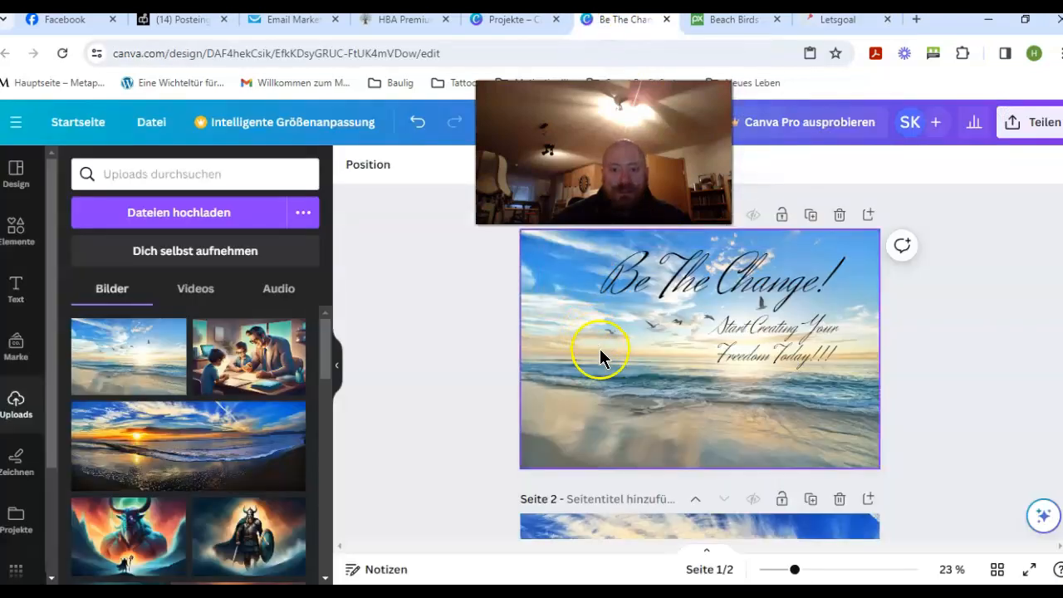
{"action": "scroll", "coordinate": [548, 357], "scroll_direction": "down", "scroll_amount": 2}
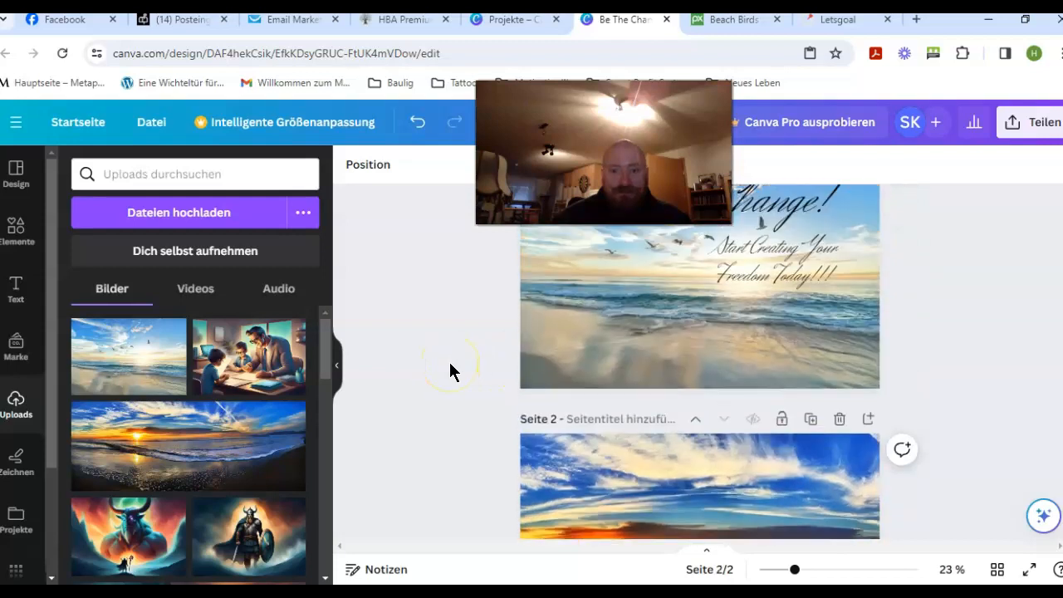
{"action": "scroll", "coordinate": [449, 371], "scroll_direction": "up", "scroll_amount": 2}
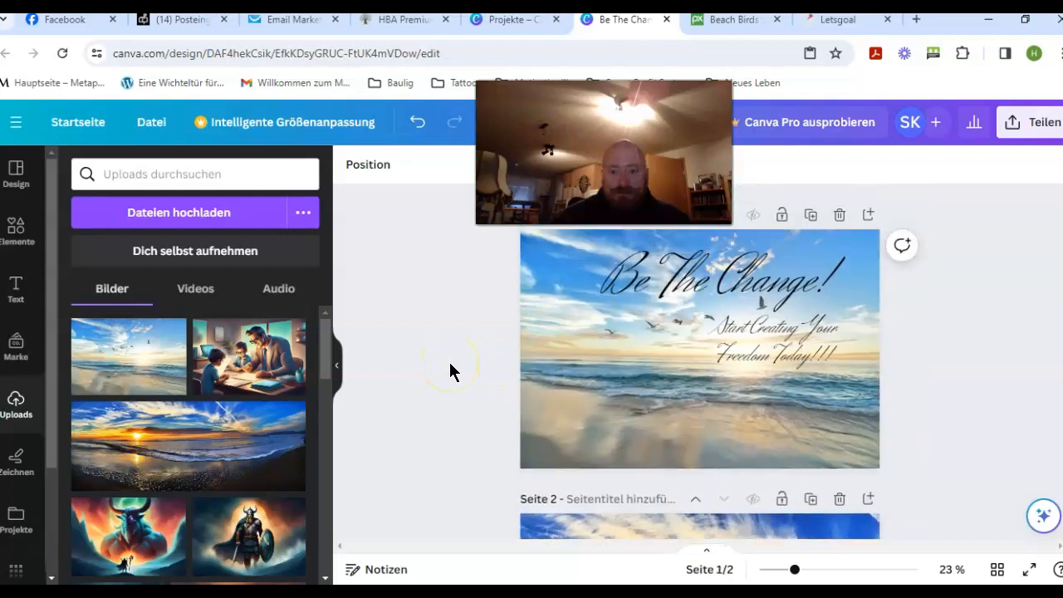
{"action": "scroll", "coordinate": [449, 371], "scroll_direction": "down", "scroll_amount": 2}
{"action": "scroll", "coordinate": [450, 371], "scroll_direction": "up", "scroll_amount": 2}
{"action": "left_click", "coordinate": [726, 327]}
{"action": "right_click", "coordinate": [724, 330]}
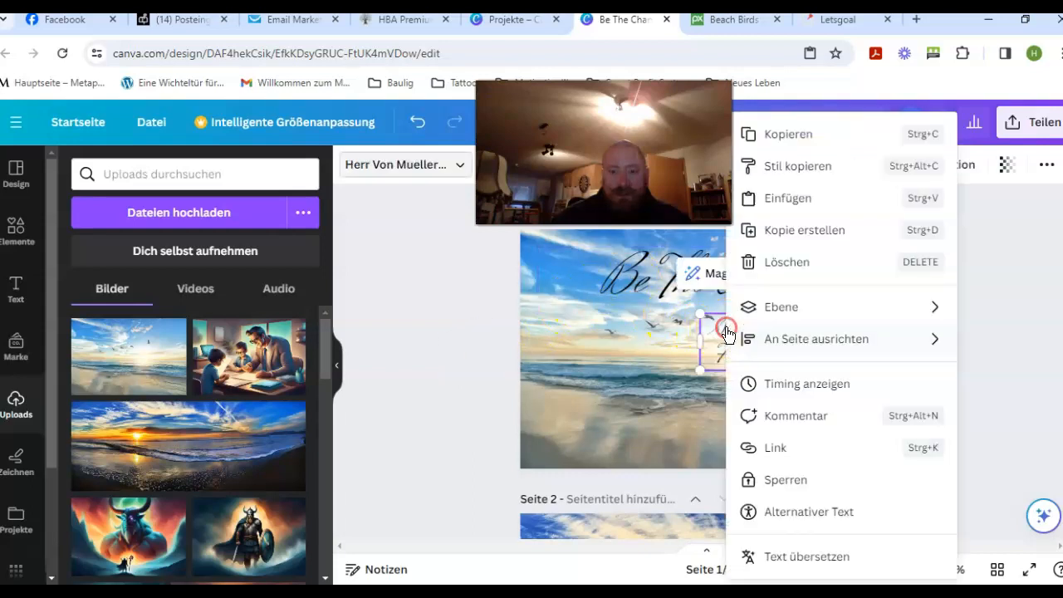
{"action": "left_click", "coordinate": [792, 134]}
{"action": "scroll", "coordinate": [450, 367], "scroll_direction": "down", "scroll_amount": 4}
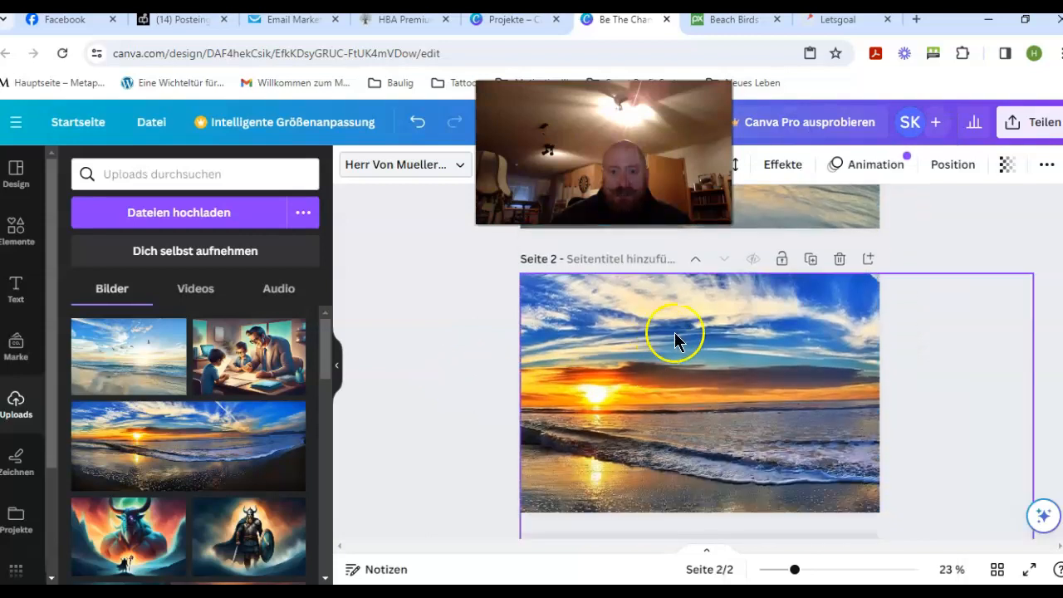
{"action": "right_click", "coordinate": [674, 331]}
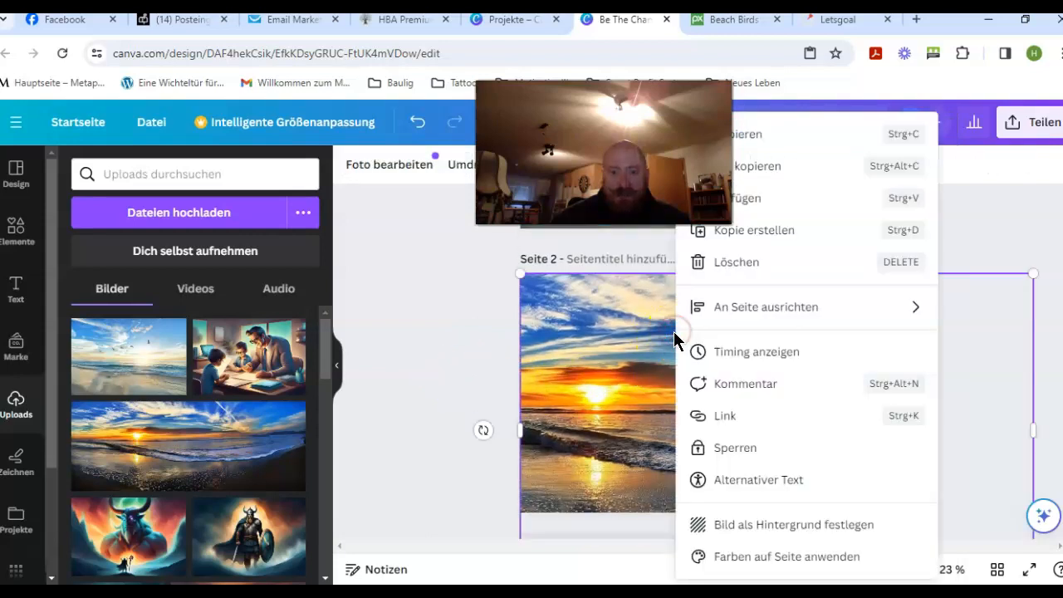
{"action": "left_click", "coordinate": [759, 199]}
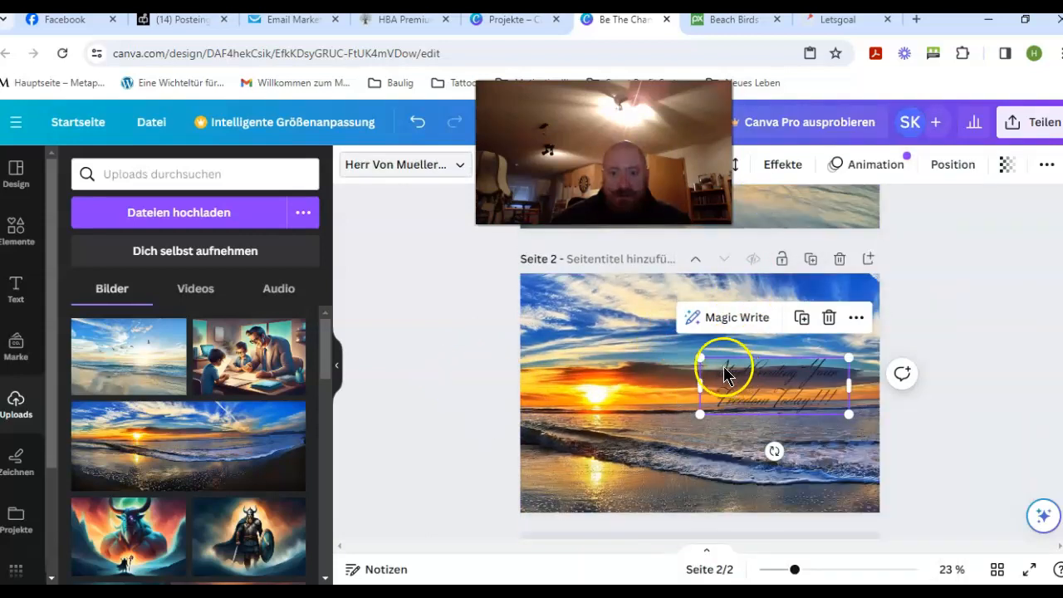
- Move the duplicated text up into the sky area of page 2 and enlarge it
{"action": "left_click", "coordinate": [470, 375]}
{"action": "left_click_drag", "start_coordinate": [728, 371], "coordinate": [690, 299]}
{"action": "left_click_drag", "start_coordinate": [809, 343], "coordinate": [855, 365]}
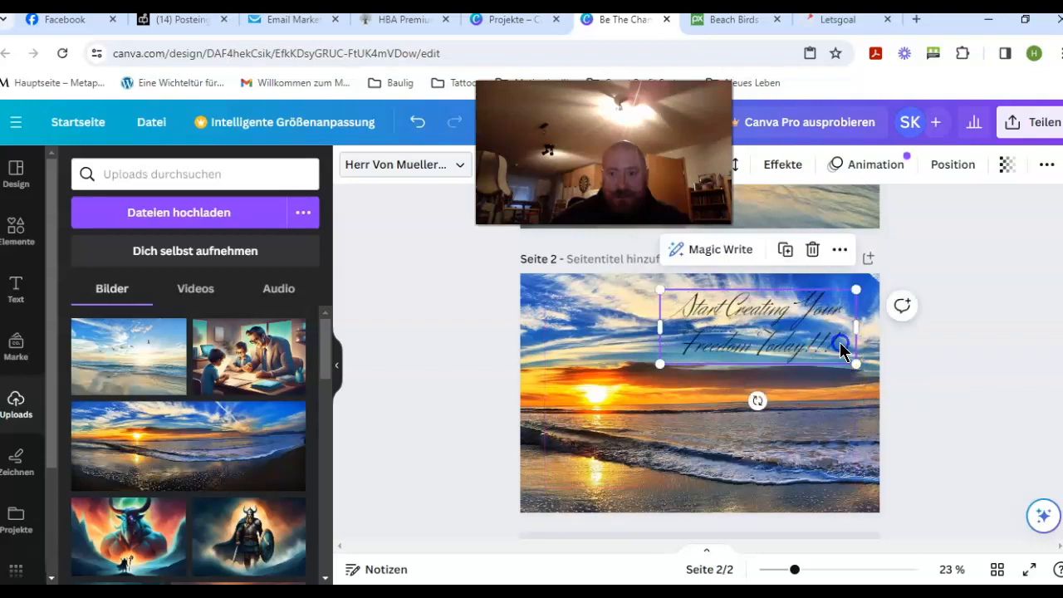
- Try to replace the "Start Creating Your Freedom Today!!!" text on page 2 with the clipboard contents
{"action": "double_click", "coordinate": [838, 345]}
{"action": "right_click", "coordinate": [776, 336]}
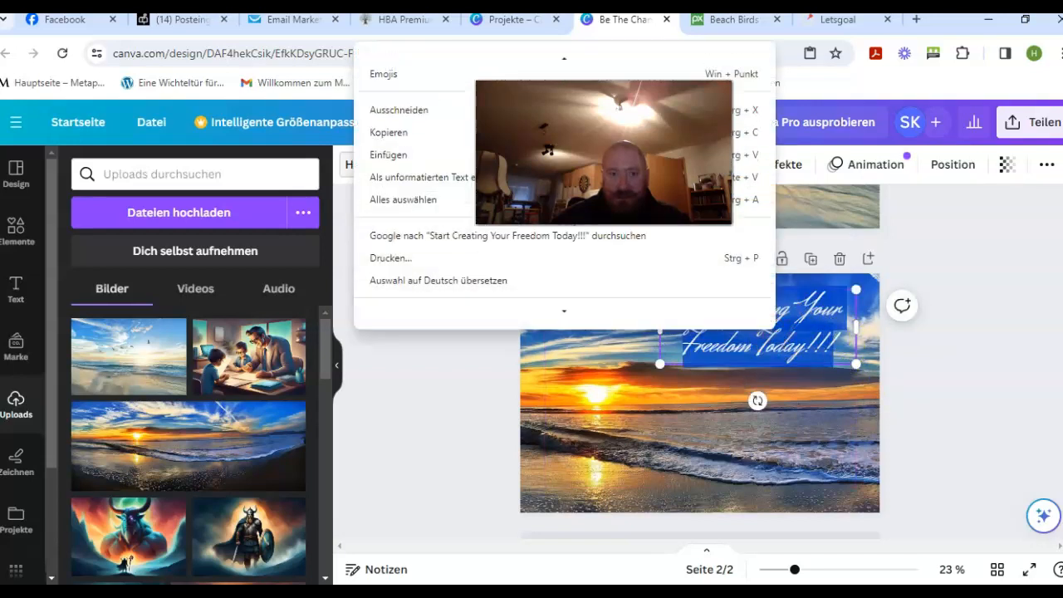
{"action": "left_click", "coordinate": [390, 155]}
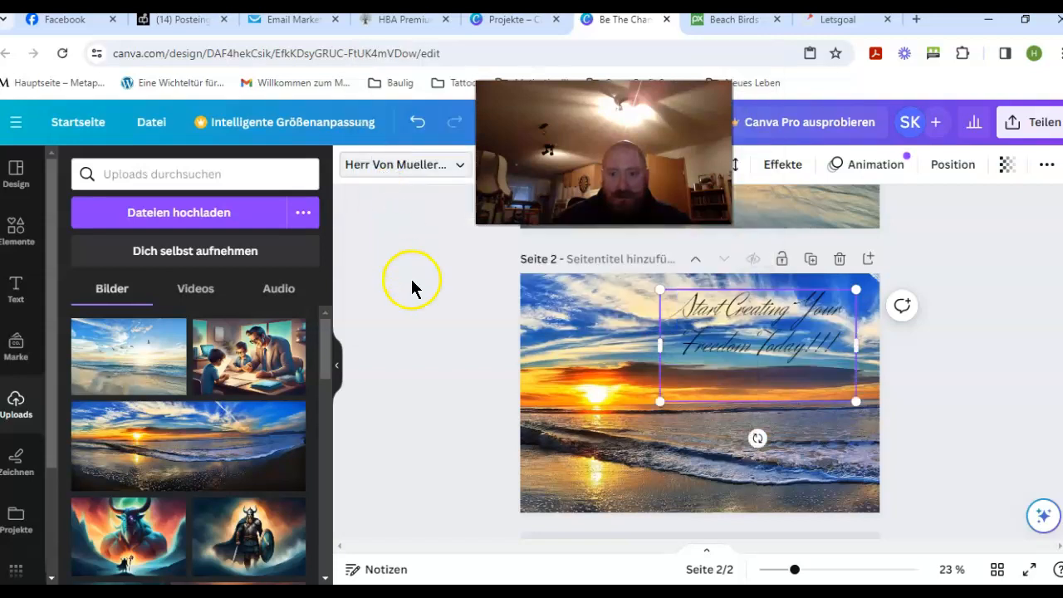
{"action": "left_click", "coordinate": [783, 351]}
{"action": "left_click_drag", "start_coordinate": [835, 352], "coordinate": [672, 306]}
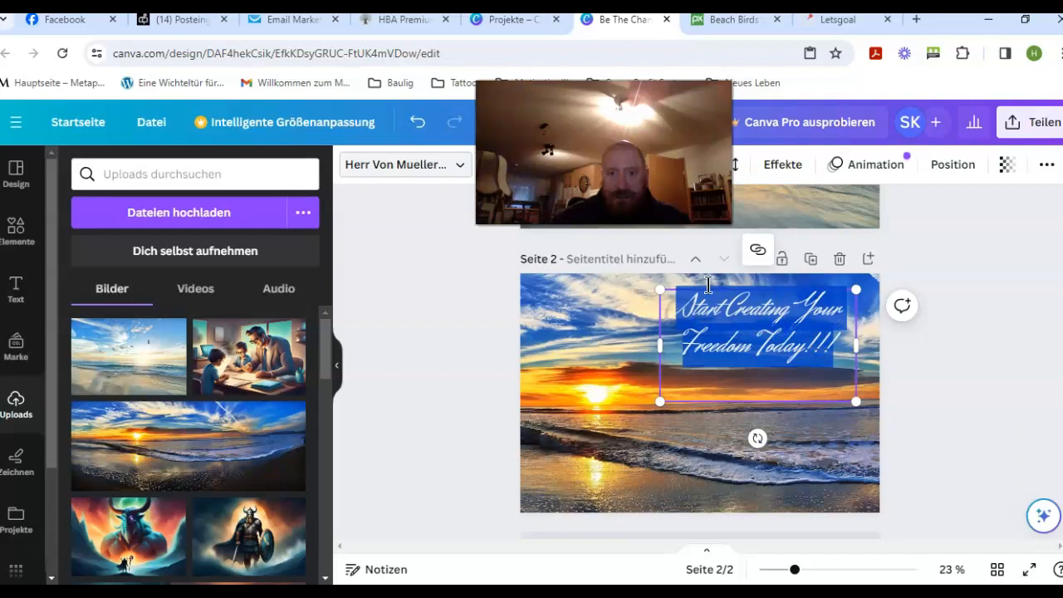
- Return to the Letsgoal quotes and copy the selected quote "Dreams without goals are just dreams." again
{"action": "left_click", "coordinate": [834, 31]}
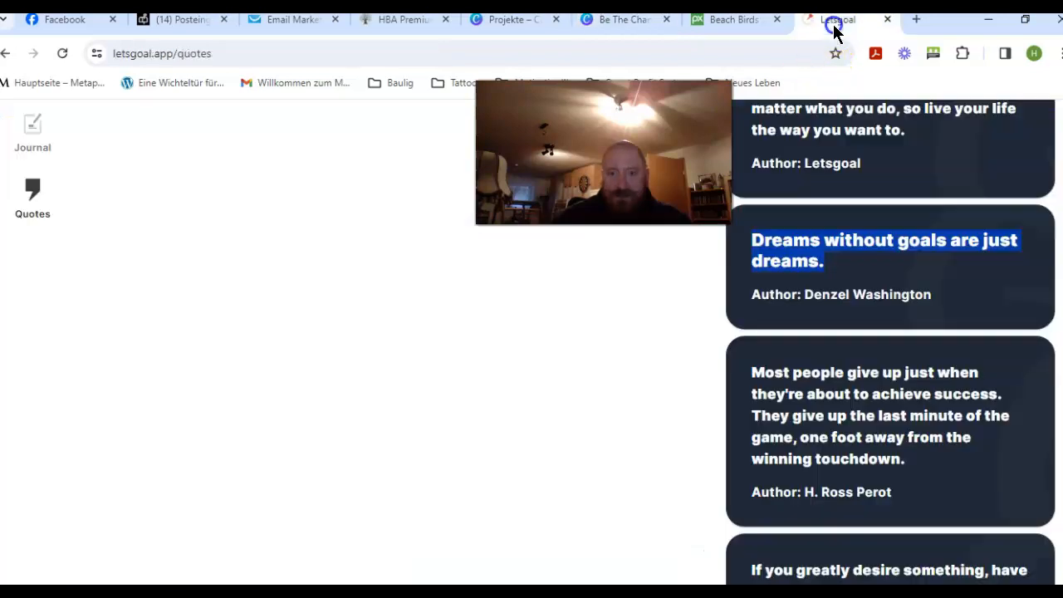
{"action": "right_click", "coordinate": [807, 250]}
{"action": "left_click", "coordinate": [763, 268]}
- Back in the Canva design, replace the "Start Creating Your Freedom Today!!!" text on page 2 with the copied quote
{"action": "left_click", "coordinate": [603, 22]}
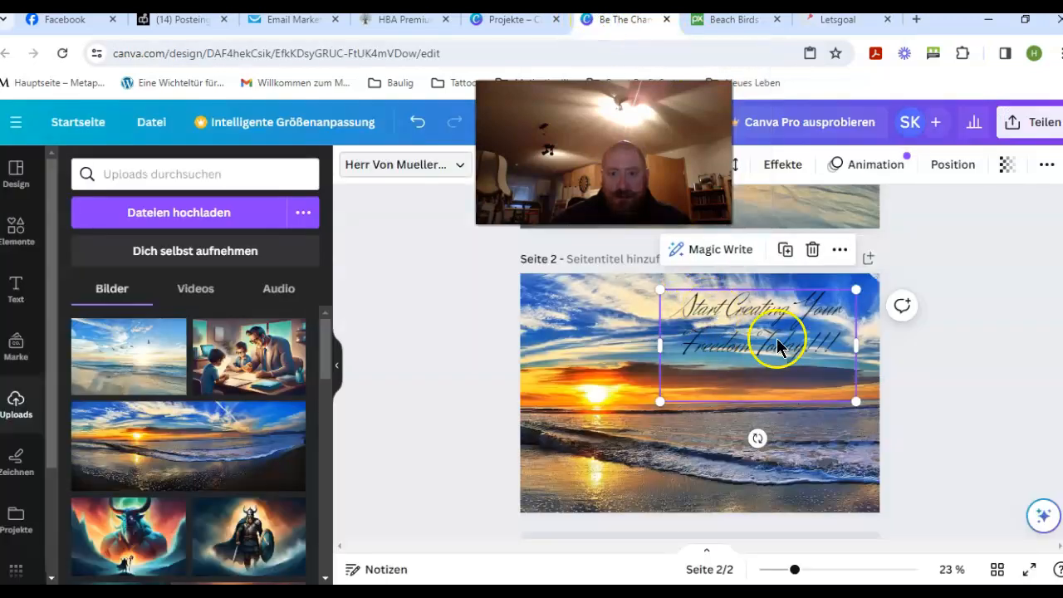
{"action": "left_click_drag", "start_coordinate": [841, 347], "coordinate": [661, 317]}
{"action": "right_click", "coordinate": [661, 316]}
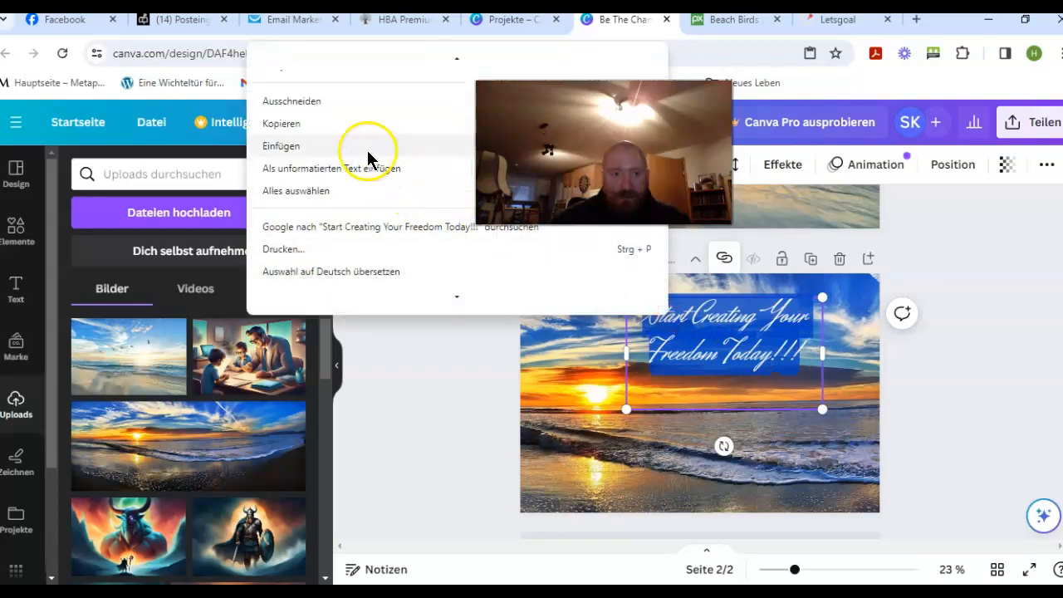
{"action": "left_click", "coordinate": [366, 149]}
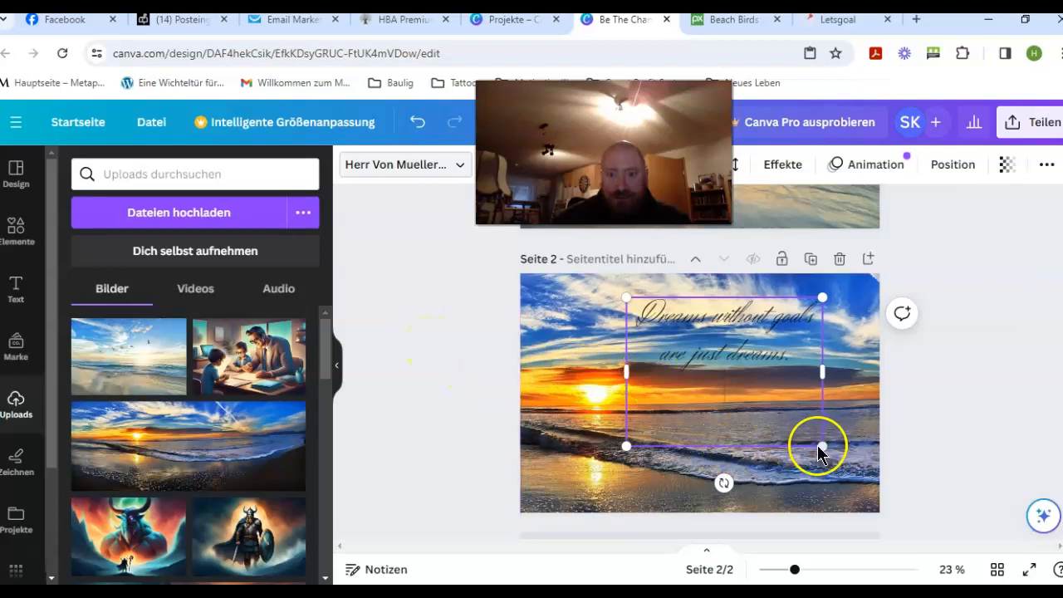
- Remove the blank lines below the quote on page 2 and replace its final period with "!!!"
{"action": "mouse_move", "coordinate": [821, 446]}
{"action": "left_mouse_down"}
{"action": "mouse_move", "coordinate": [811, 405]}
{"action": "mouse_move", "coordinate": [827, 434]}
{"action": "left_mouse_up"}
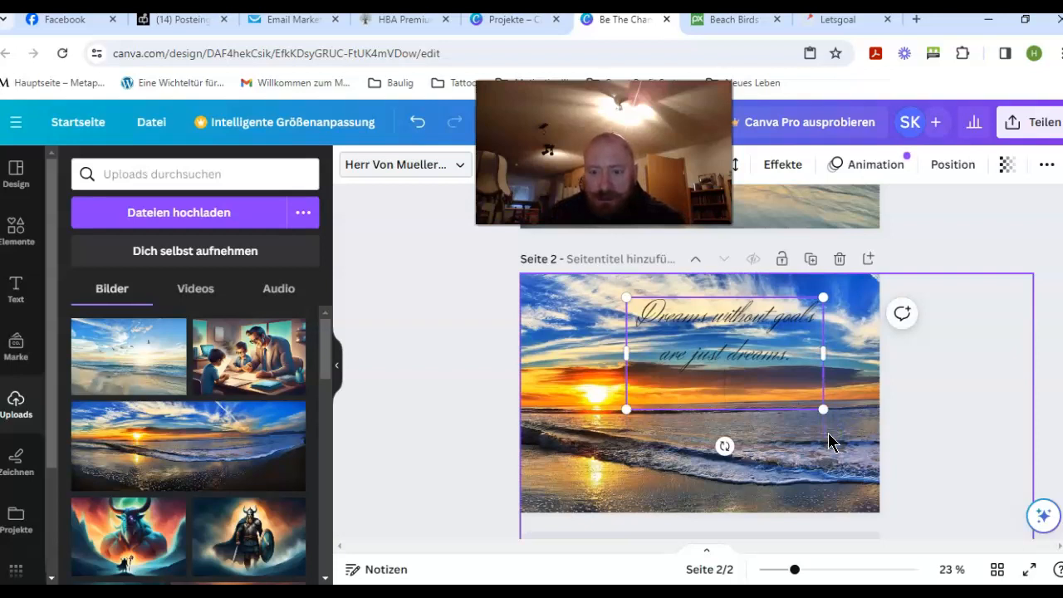
{"action": "type", "text": "!!!"}
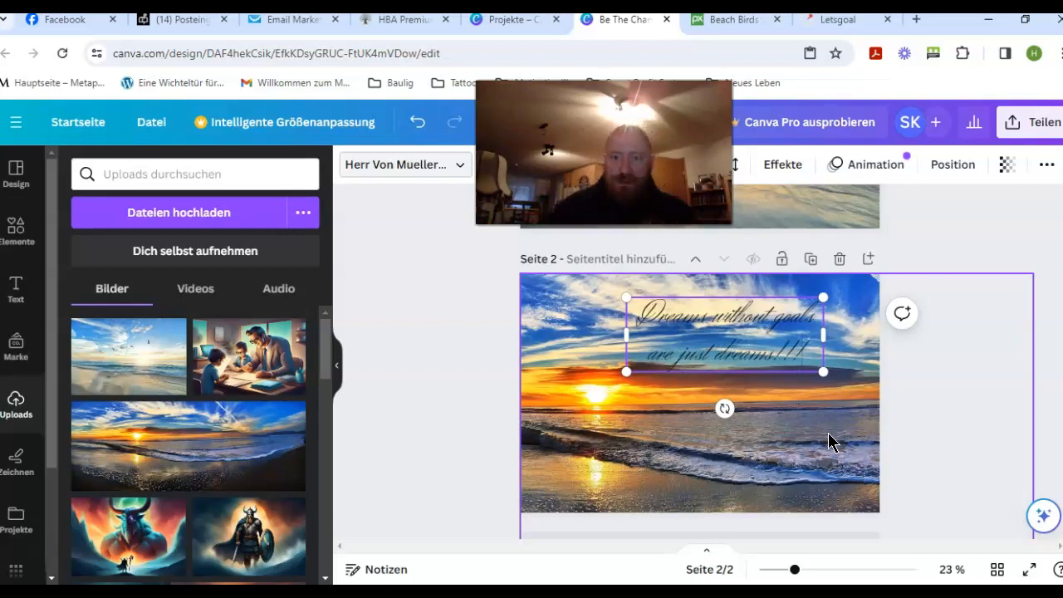
- Move the quote text on page 2 toward the upper right of the sunset photo, aligned with the margin guide
{"action": "left_click", "coordinate": [769, 438]}
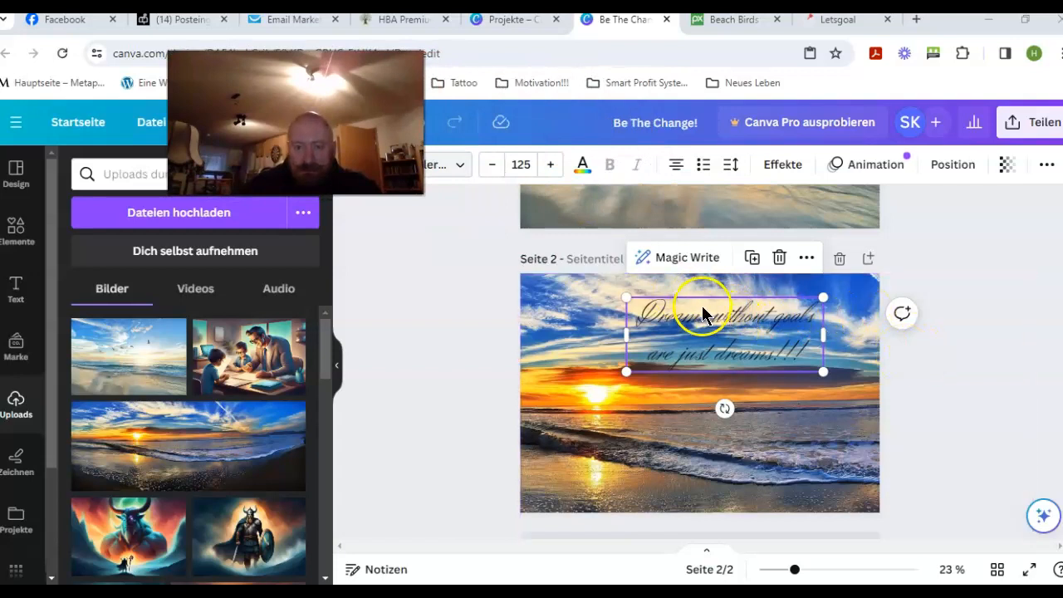
{"action": "left_click", "coordinate": [445, 332]}
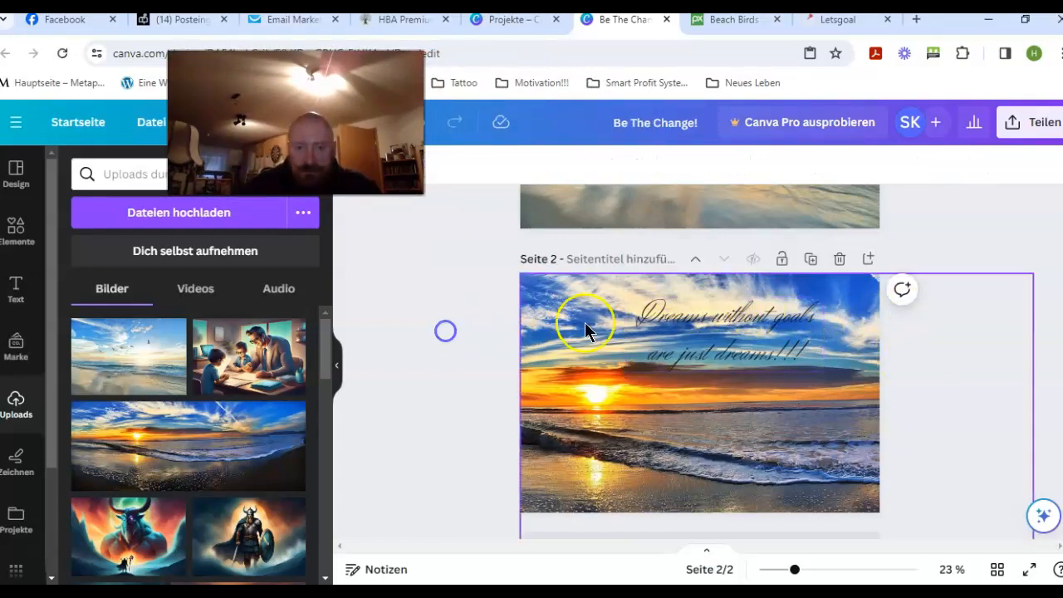
{"action": "left_click", "coordinate": [686, 322]}
{"action": "left_click_drag", "start_coordinate": [685, 322], "coordinate": [716, 309]}
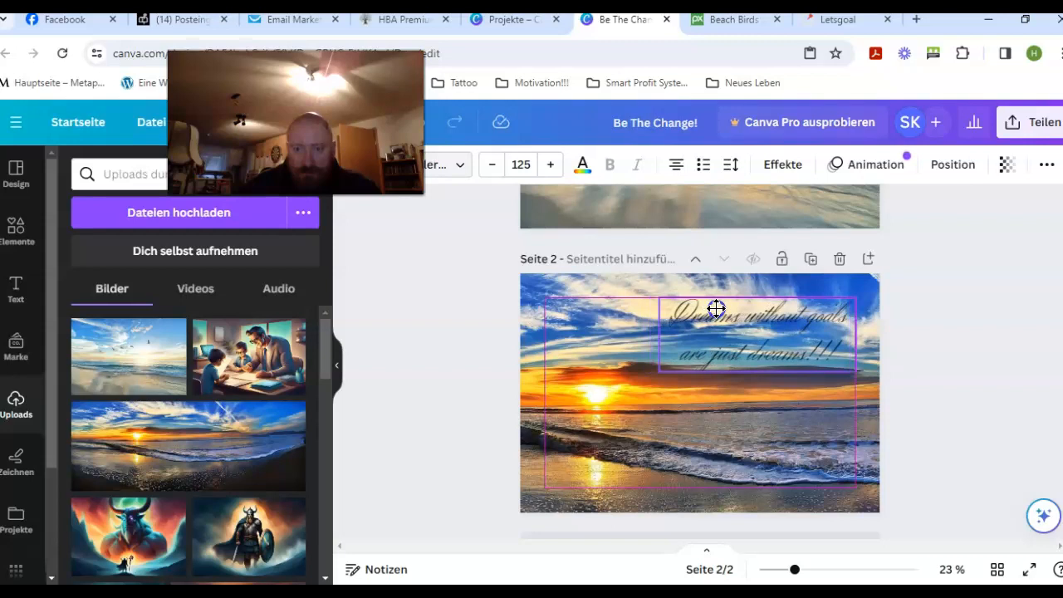
{"action": "left_click_drag", "start_coordinate": [717, 312], "coordinate": [716, 312]}
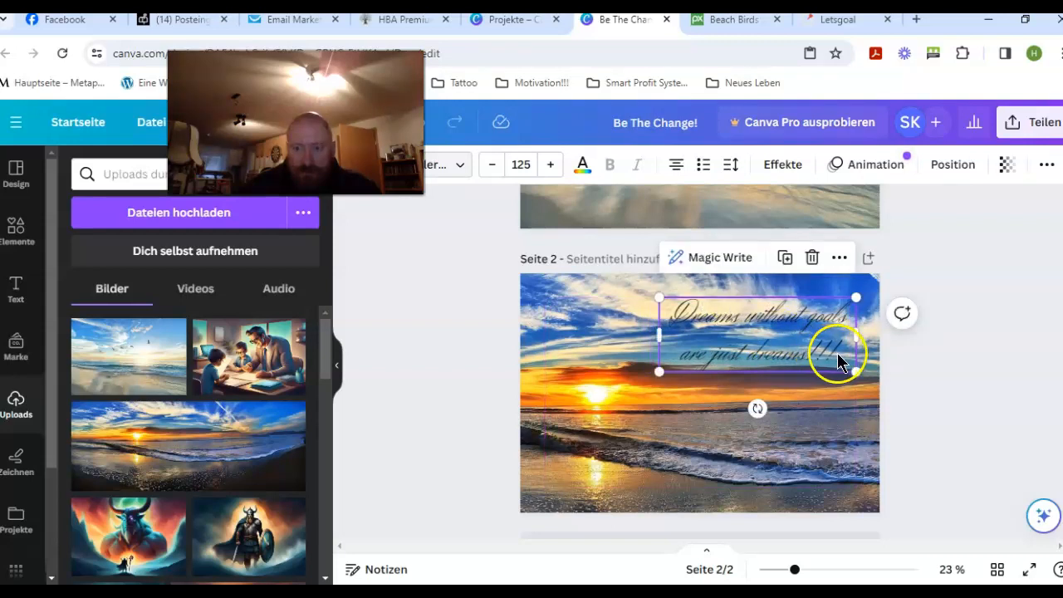
- Check the existing cover on Facebook, then return to Canva and add "Set Your Goals Today!" below the quote on page 2
{"action": "left_click", "coordinate": [74, 25]}
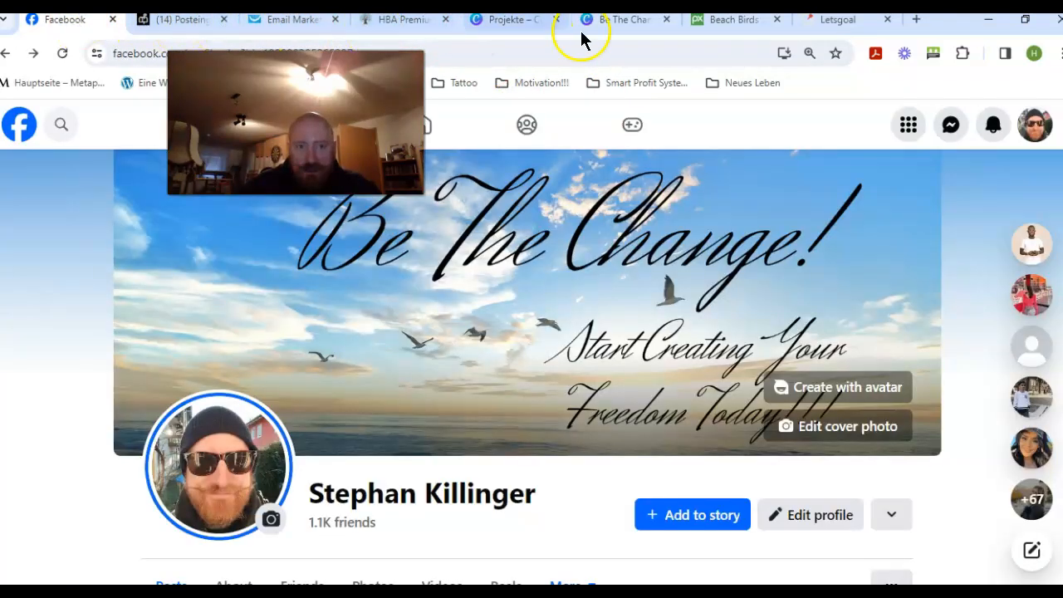
{"action": "left_click", "coordinate": [623, 25]}
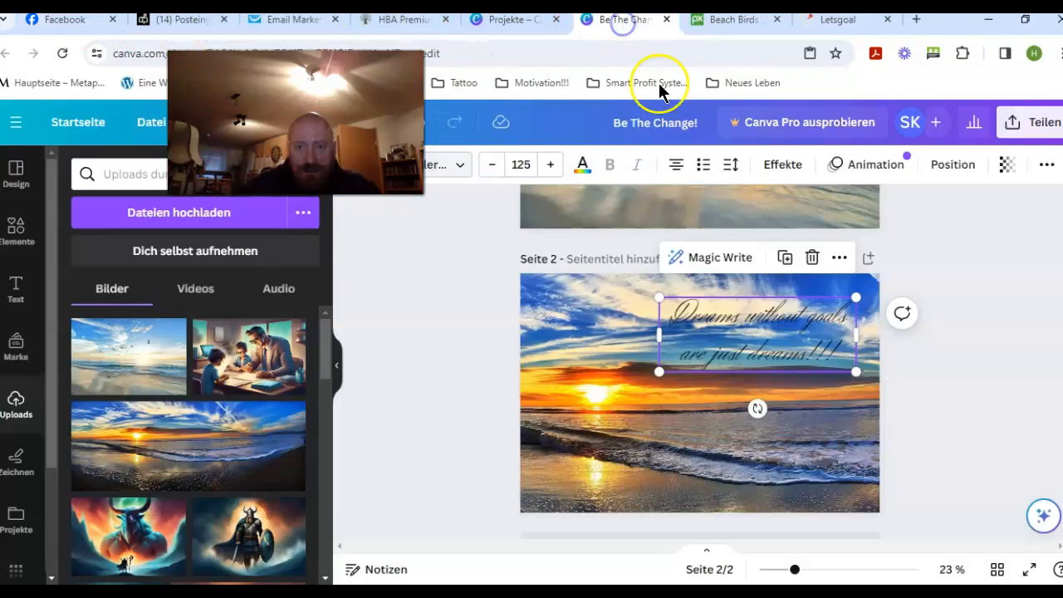
{"action": "left_click", "coordinate": [840, 361]}
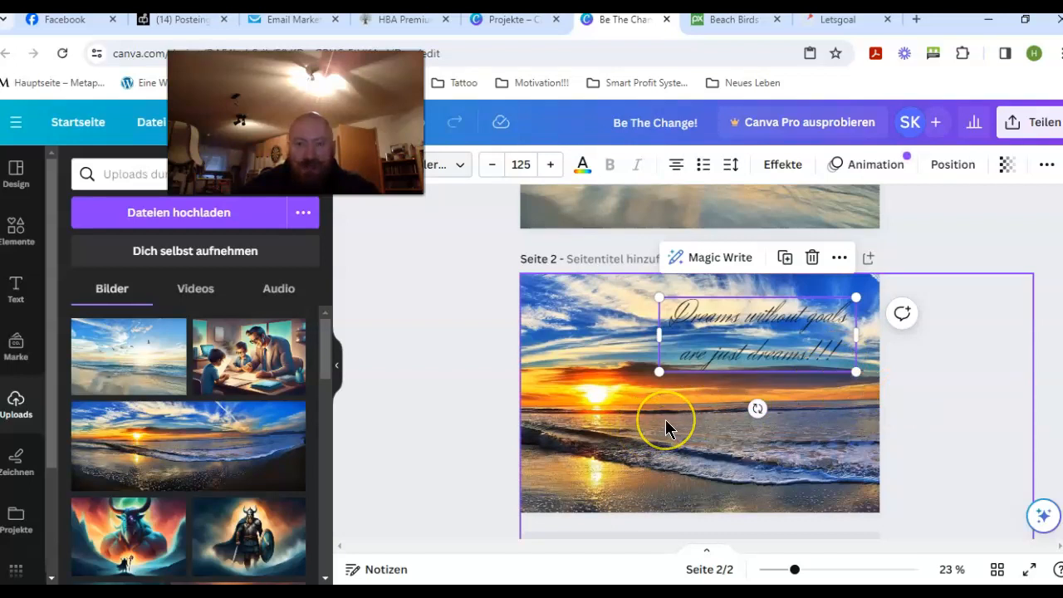
{"action": "left_click", "coordinate": [821, 356]}
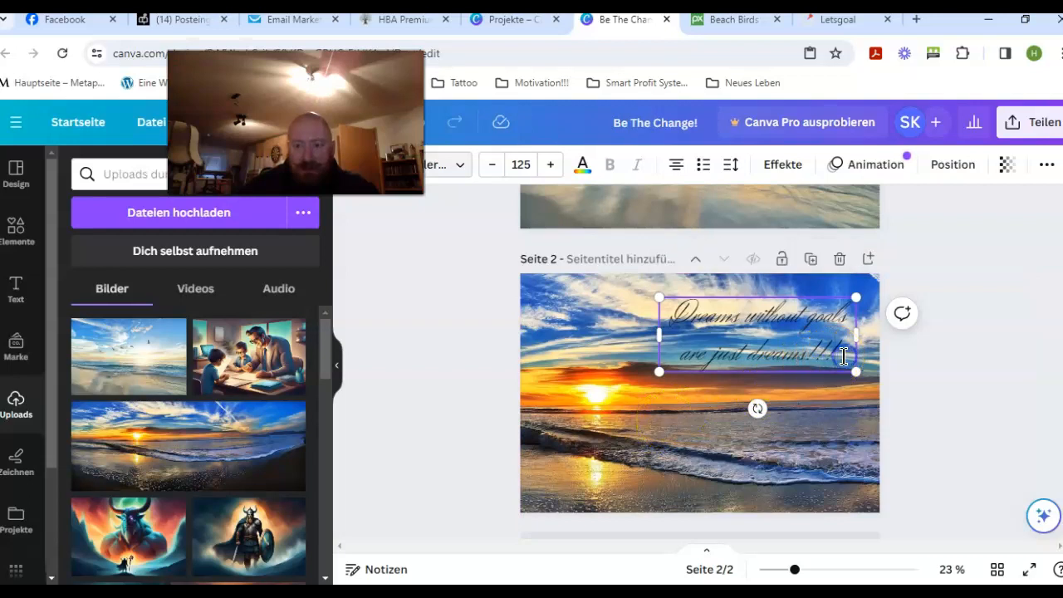
{"action": "key", "text": "Return"}
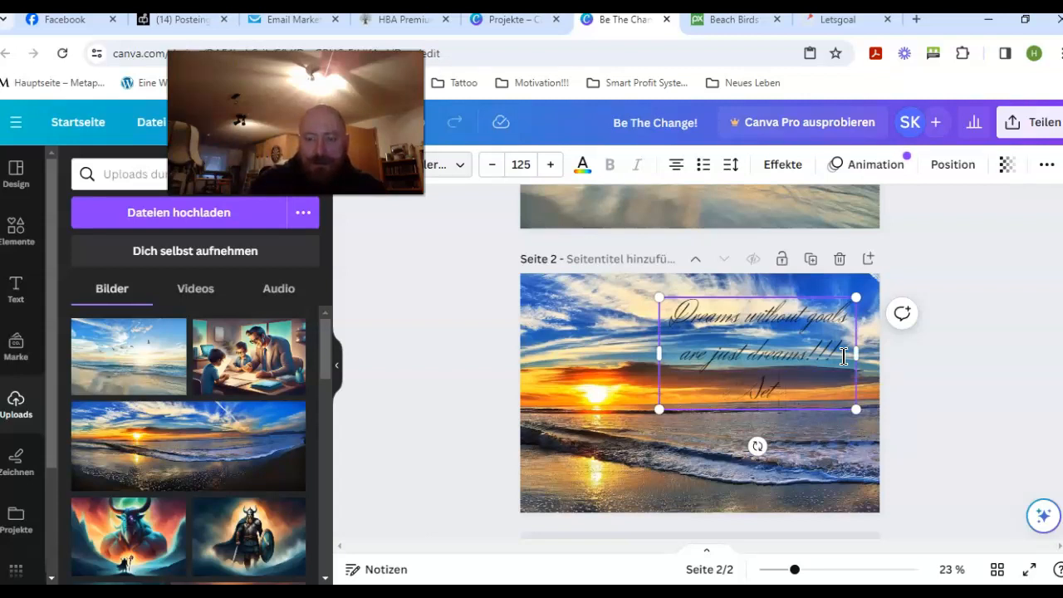
{"action": "type", "text": "Your"}
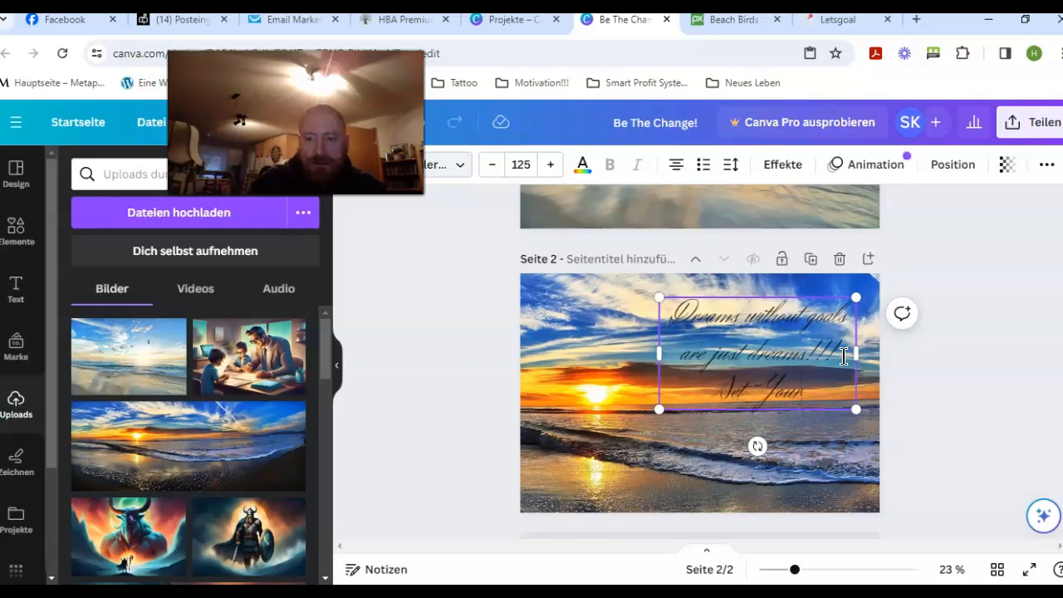
{"action": "type", "text": " Goals"}
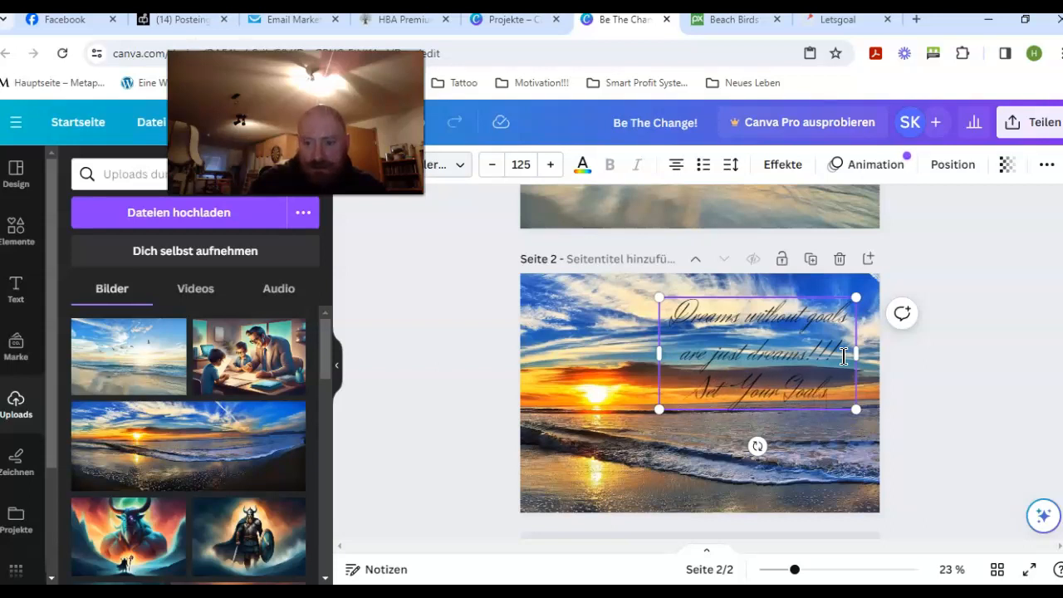
{"action": "type", "text": " Today!"}
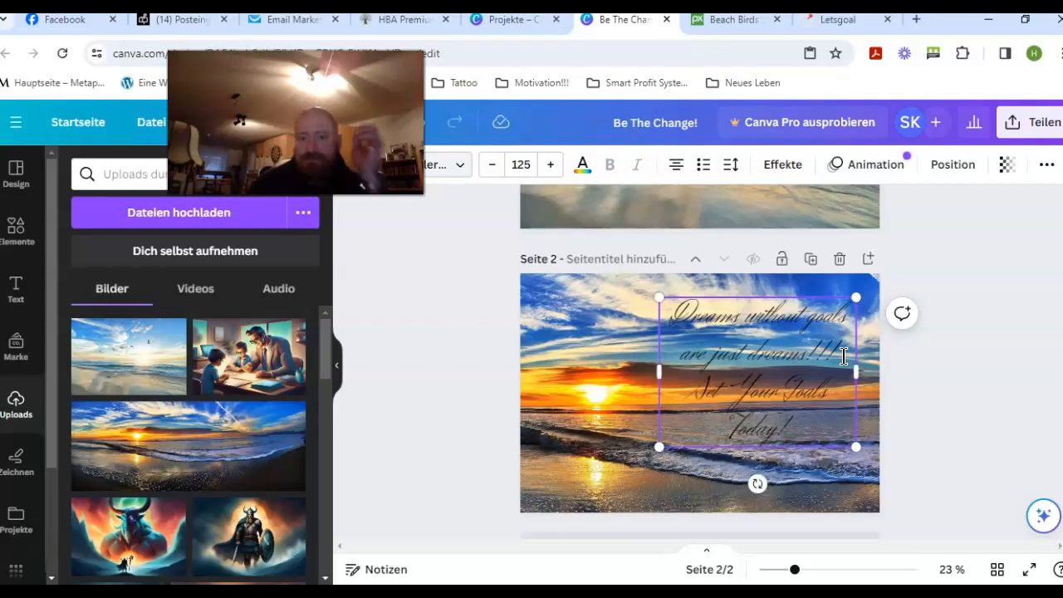
{"action": "left_click", "coordinate": [839, 337]}
{"action": "left_click", "coordinate": [914, 373]}
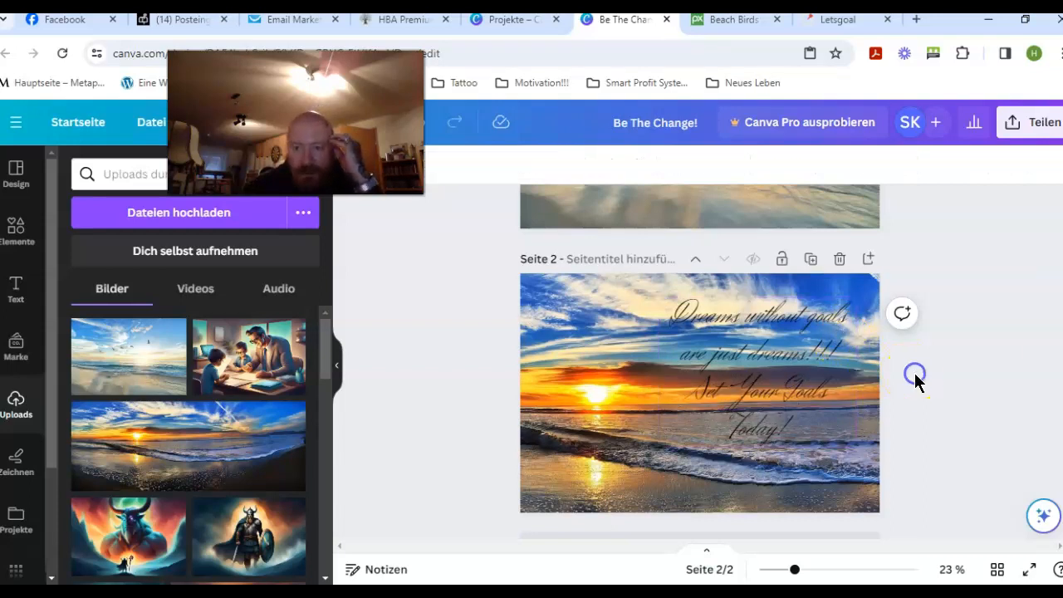
- Increase the font size of the quote text on page 2 to 126
{"action": "left_click", "coordinate": [814, 319]}
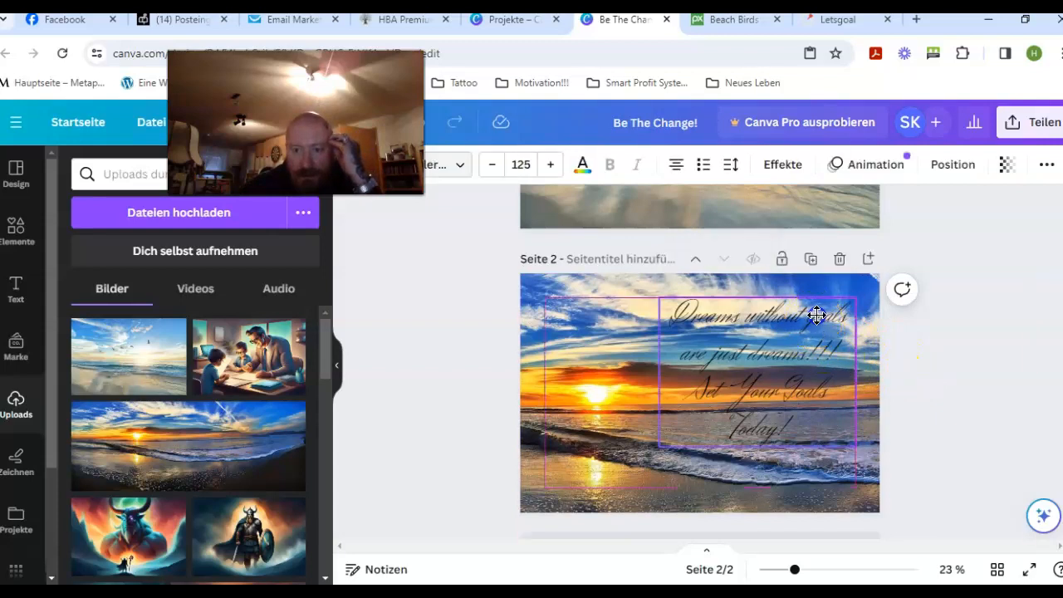
{"action": "left_click", "coordinate": [449, 359]}
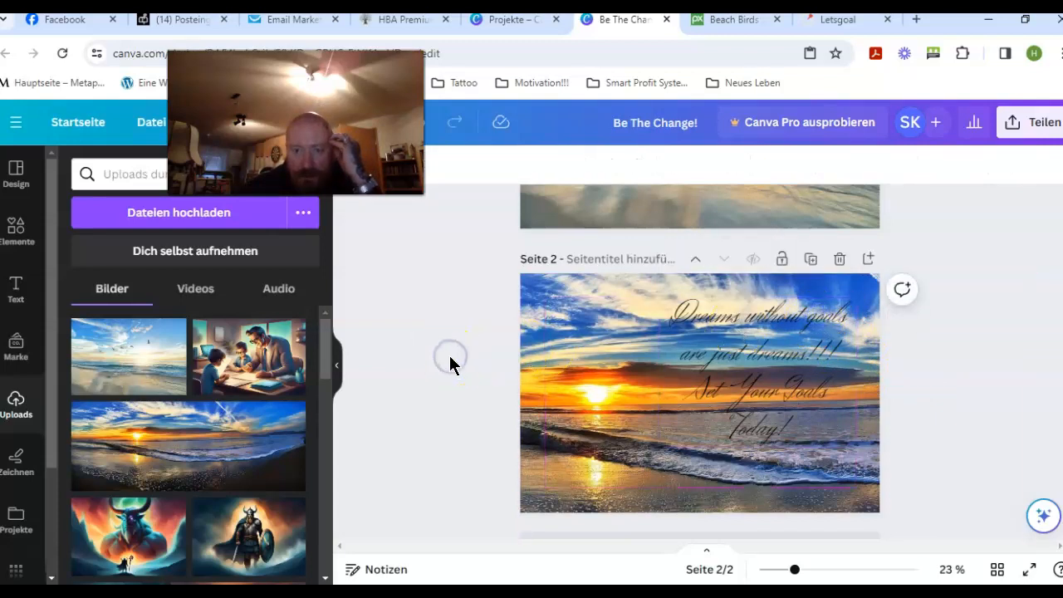
{"action": "left_click", "coordinate": [700, 317]}
{"action": "left_click", "coordinate": [550, 164]}
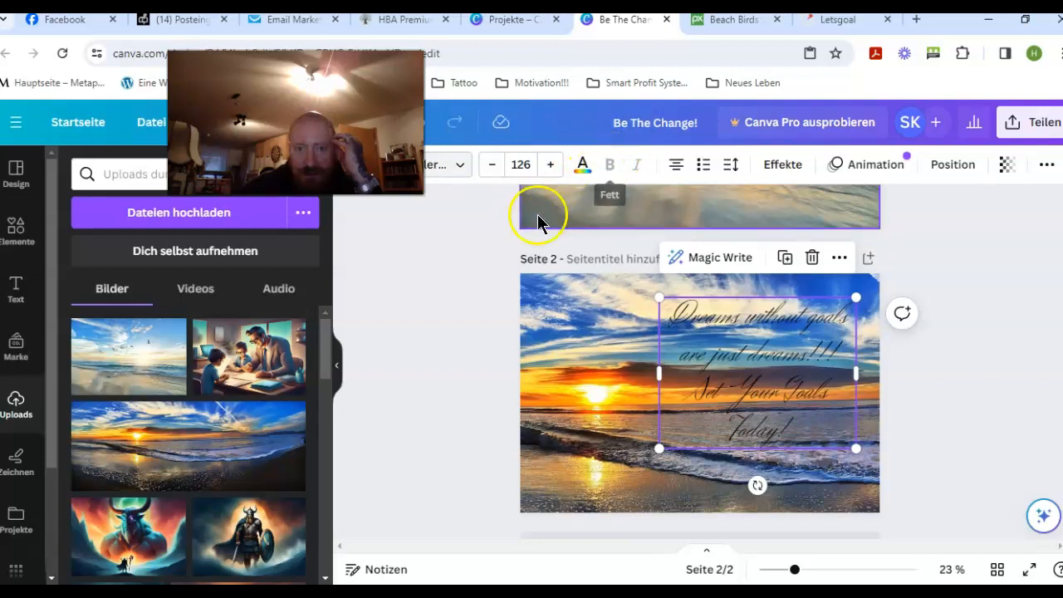
{"action": "left_click", "coordinate": [398, 289]}
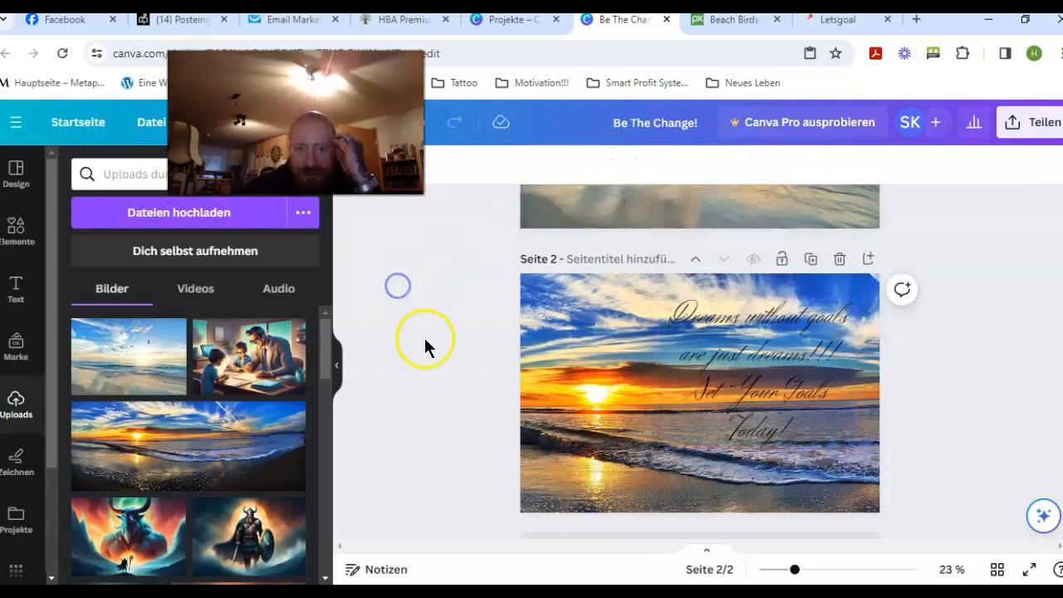
{"action": "left_click", "coordinate": [409, 388]}
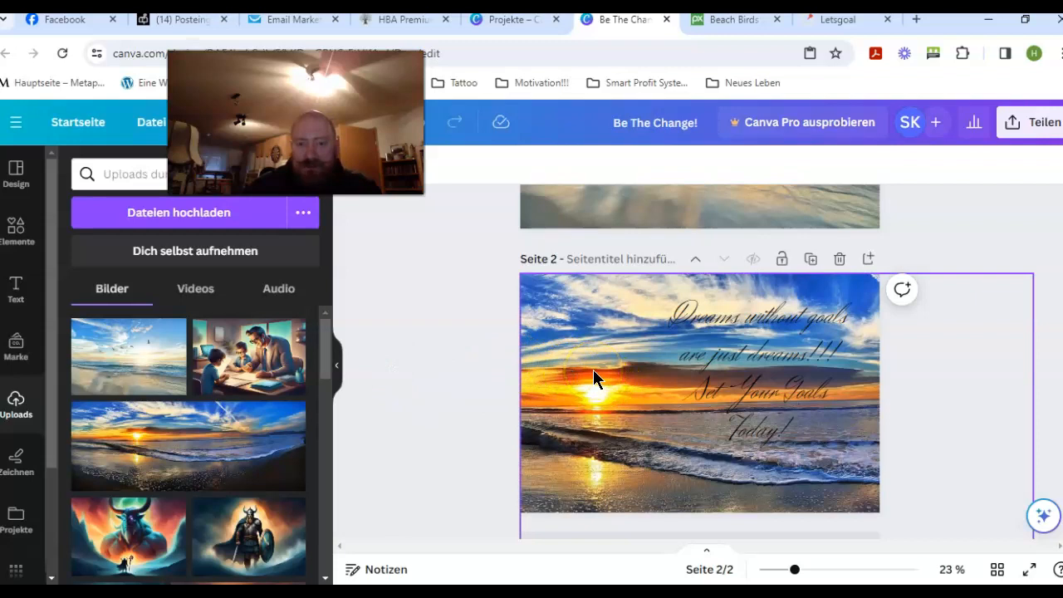
{"action": "left_click", "coordinate": [455, 370]}
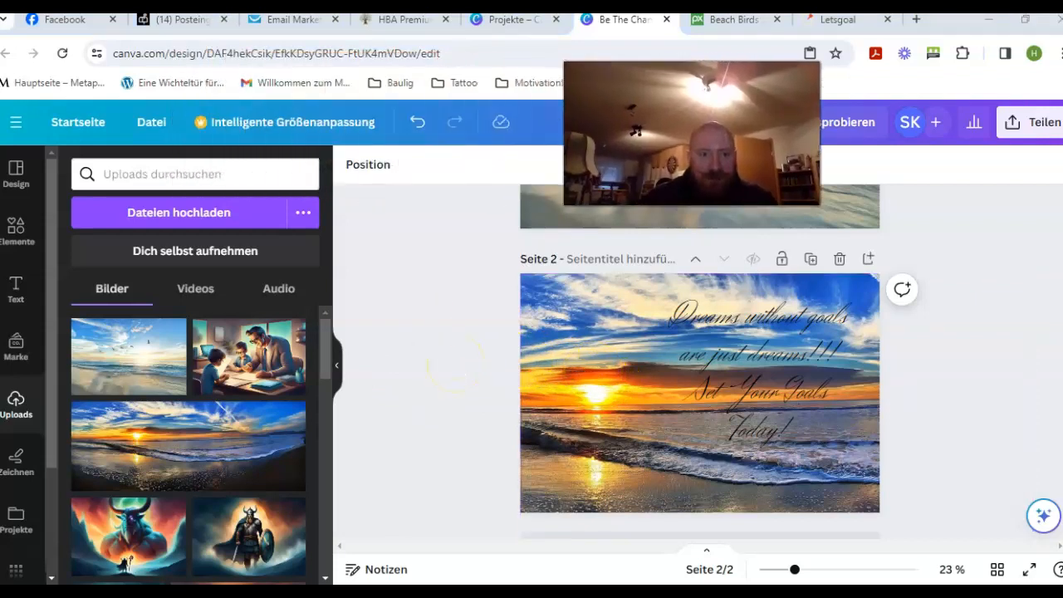
- Download only page 1 of the design as a PNG file, leaving page 2 out of the page selection
{"action": "left_click", "coordinate": [528, 125]}
{"action": "left_click", "coordinate": [154, 122]}
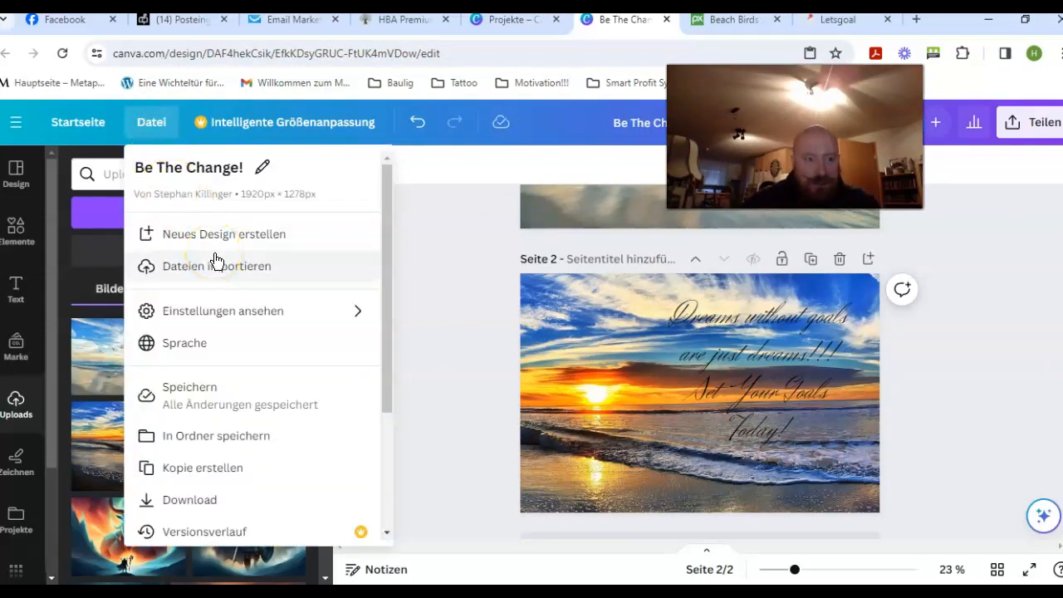
{"action": "left_click", "coordinate": [217, 501]}
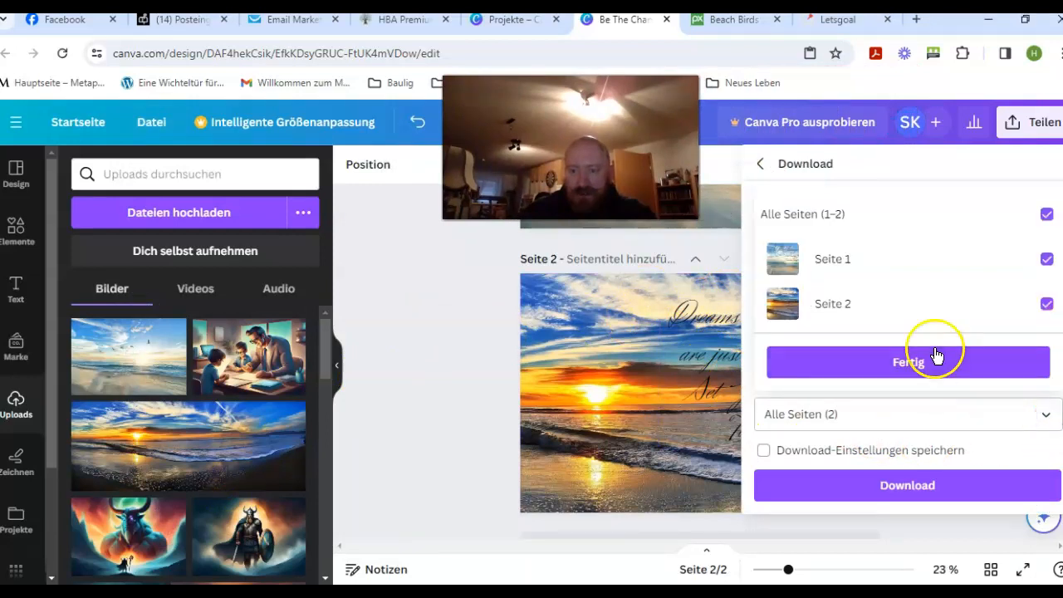
{"action": "left_click", "coordinate": [834, 303]}
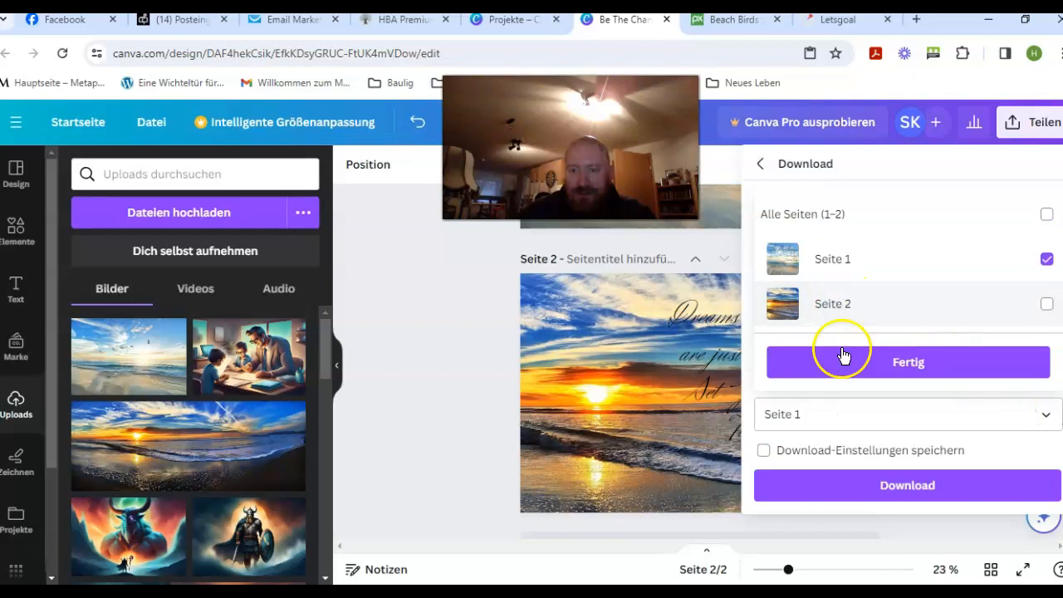
{"action": "left_click", "coordinate": [861, 368]}
{"action": "left_click", "coordinate": [869, 478]}
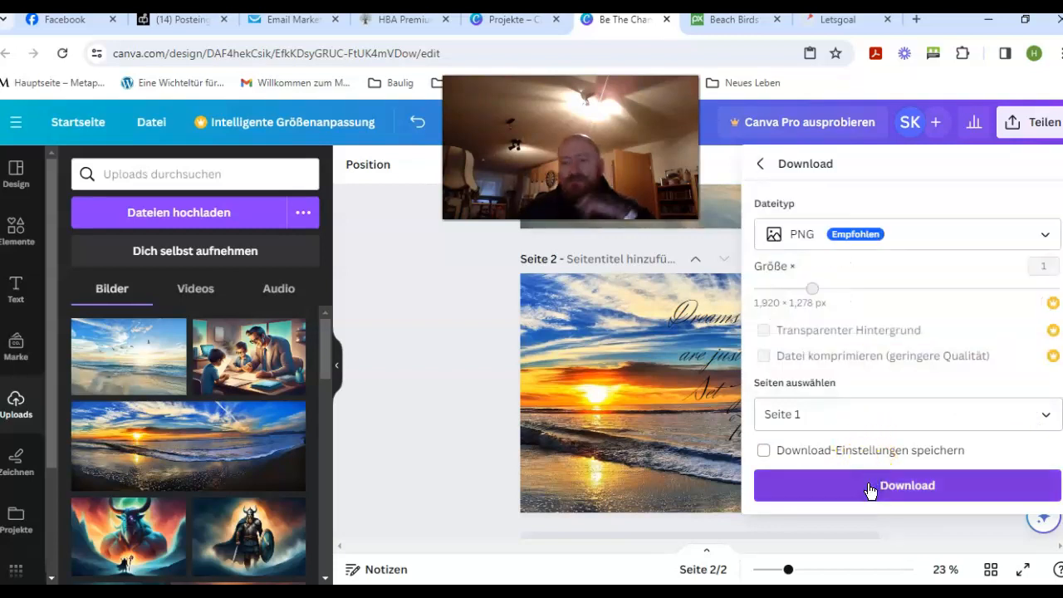
{"action": "left_click", "coordinate": [889, 487]}
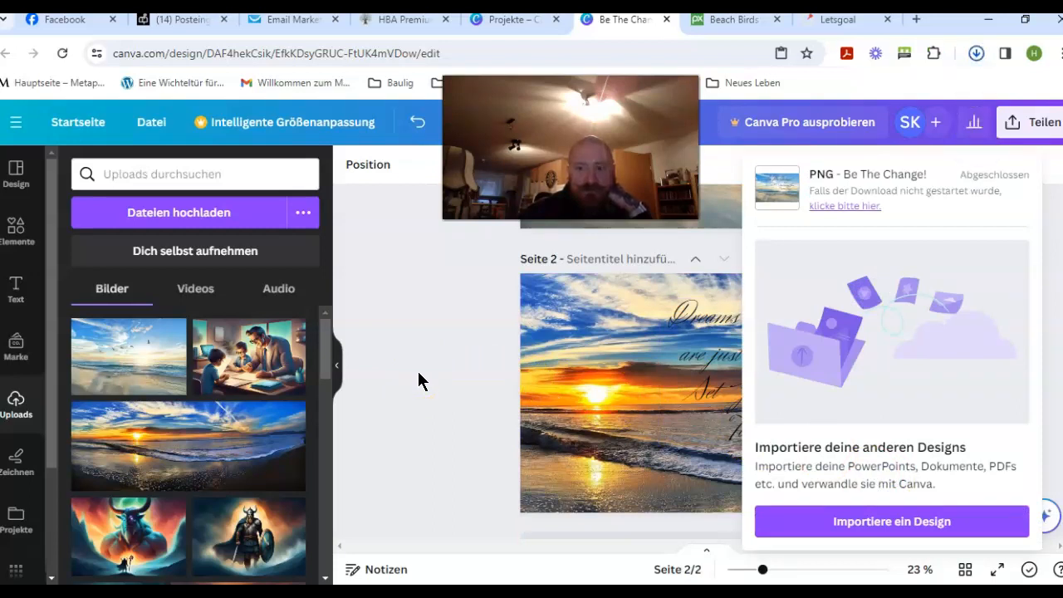
- Switch to the Facebook profile and upload "Be The Change! (2)" from the Downloads folder as the cover photo
{"action": "left_click", "coordinate": [72, 23]}
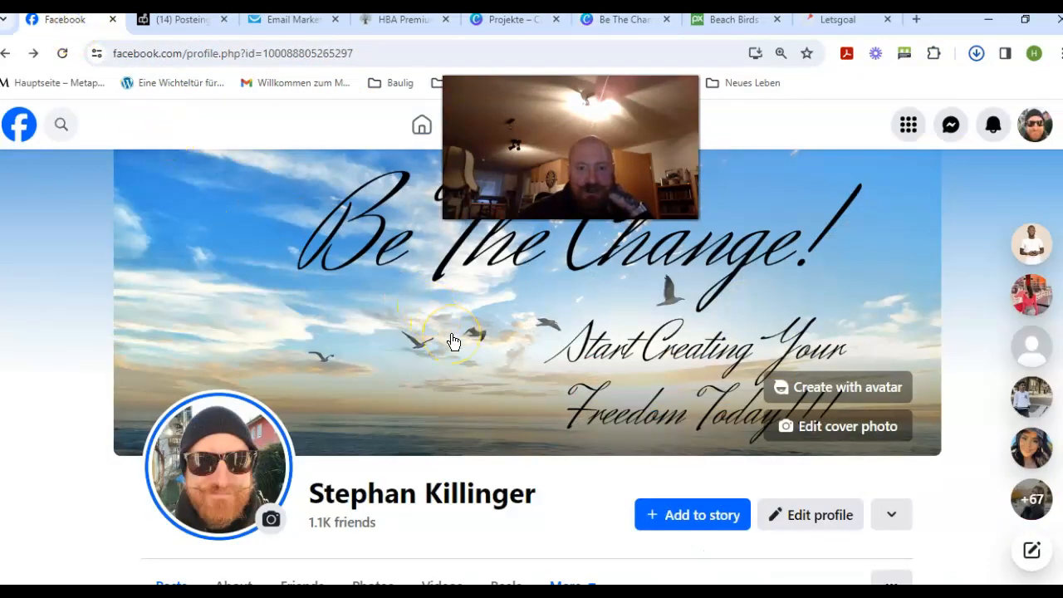
{"action": "left_click", "coordinate": [853, 437]}
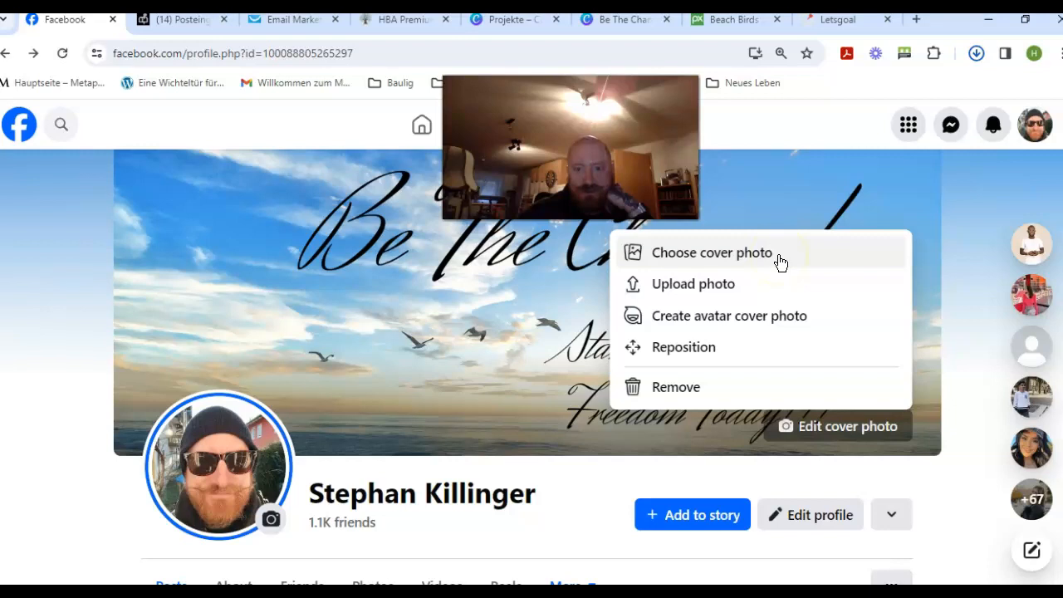
{"action": "left_click", "coordinate": [716, 286]}
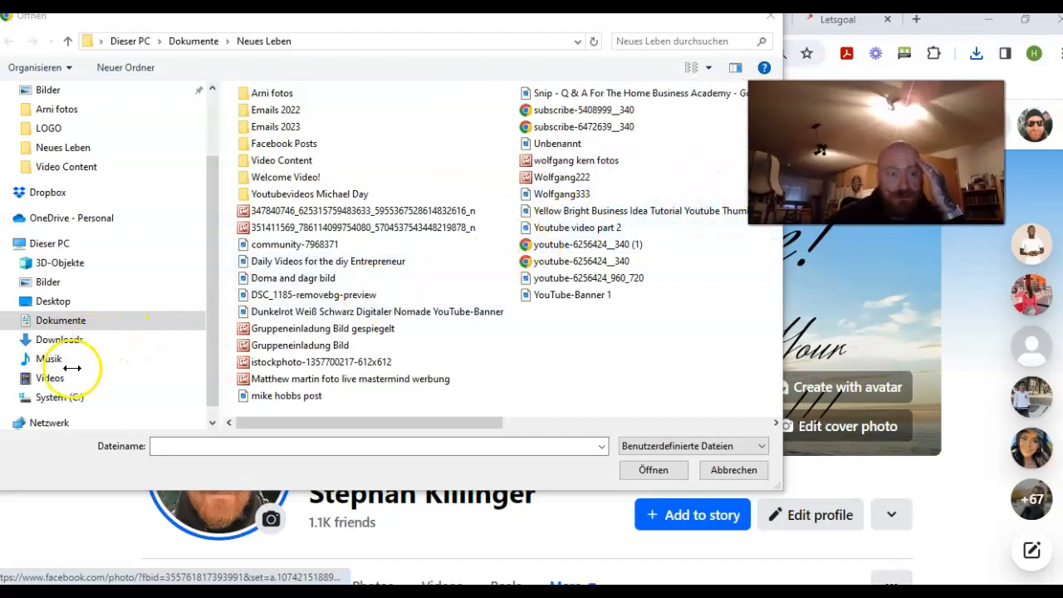
{"action": "left_click", "coordinate": [64, 342]}
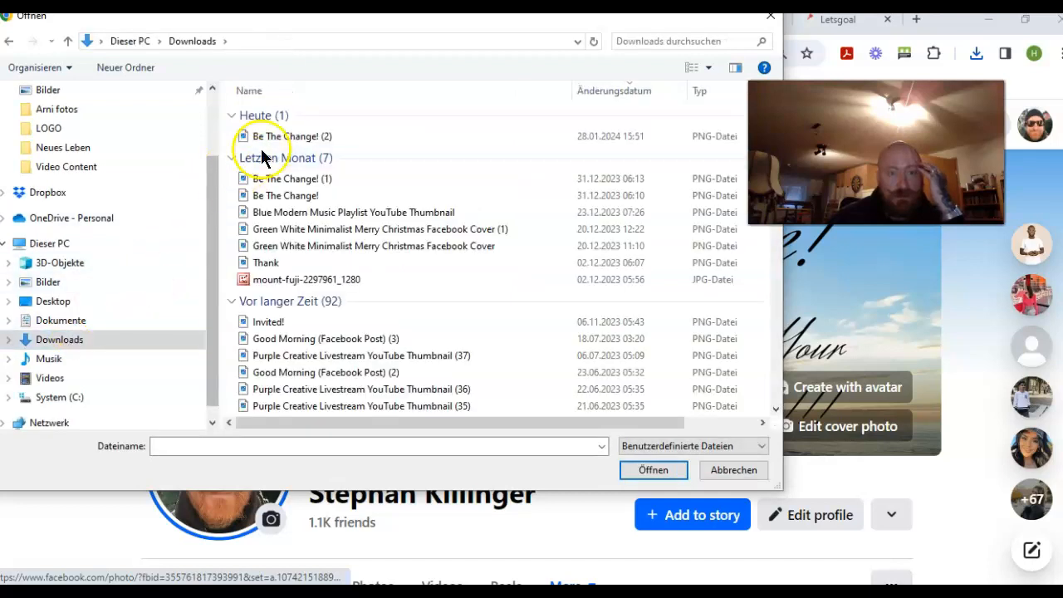
{"action": "left_click", "coordinate": [286, 136]}
{"action": "left_click", "coordinate": [647, 469]}
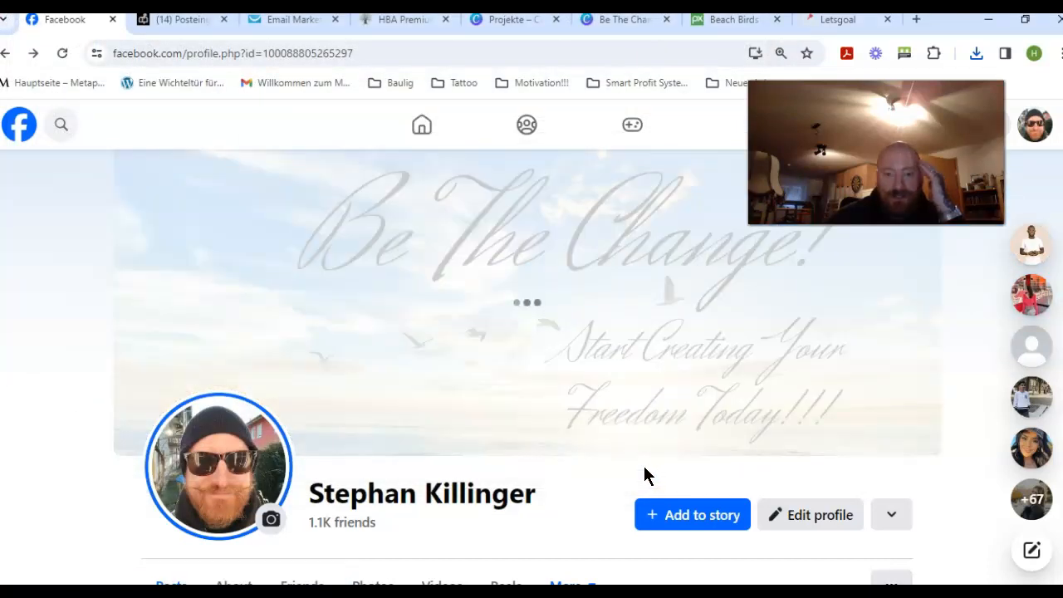
- Reposition the uploaded cover photo lower within its frame, then discard the cover photo change
{"action": "left_click", "coordinate": [569, 476]}
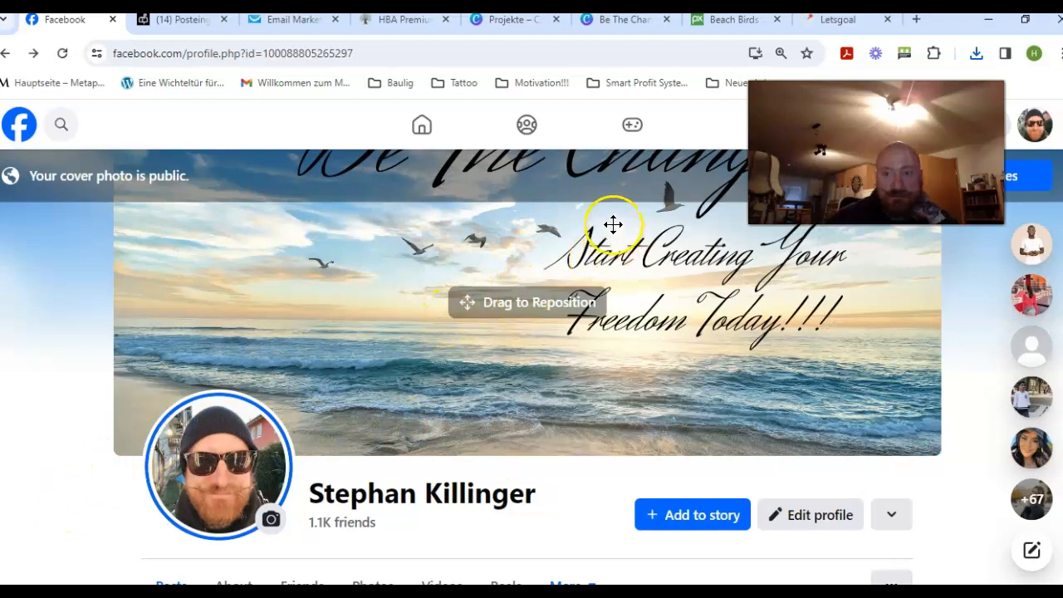
{"action": "left_click_drag", "start_coordinate": [621, 220], "coordinate": [587, 268]}
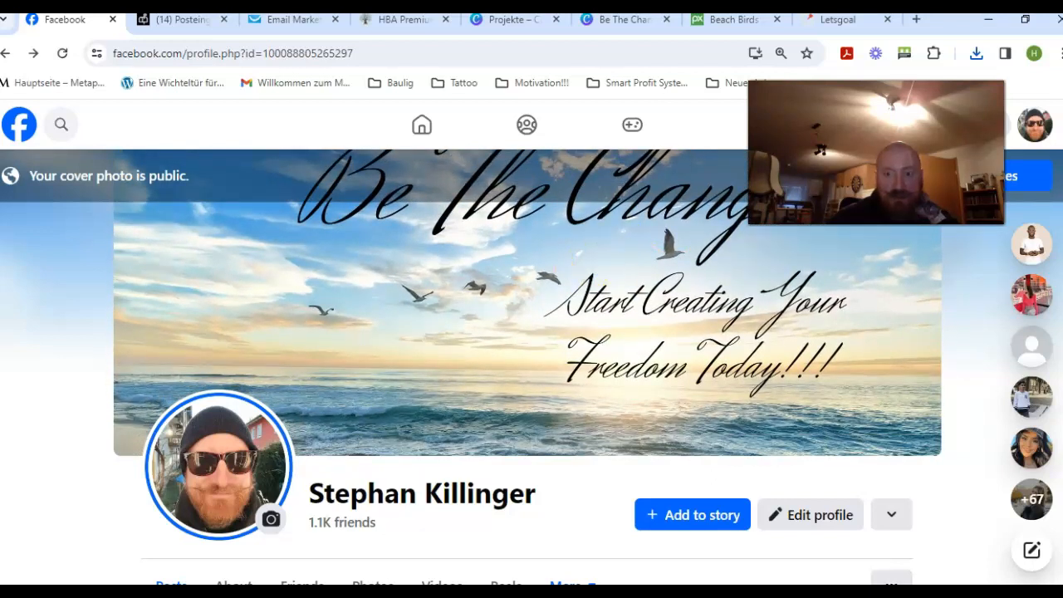
{"action": "left_click", "coordinate": [977, 54]}
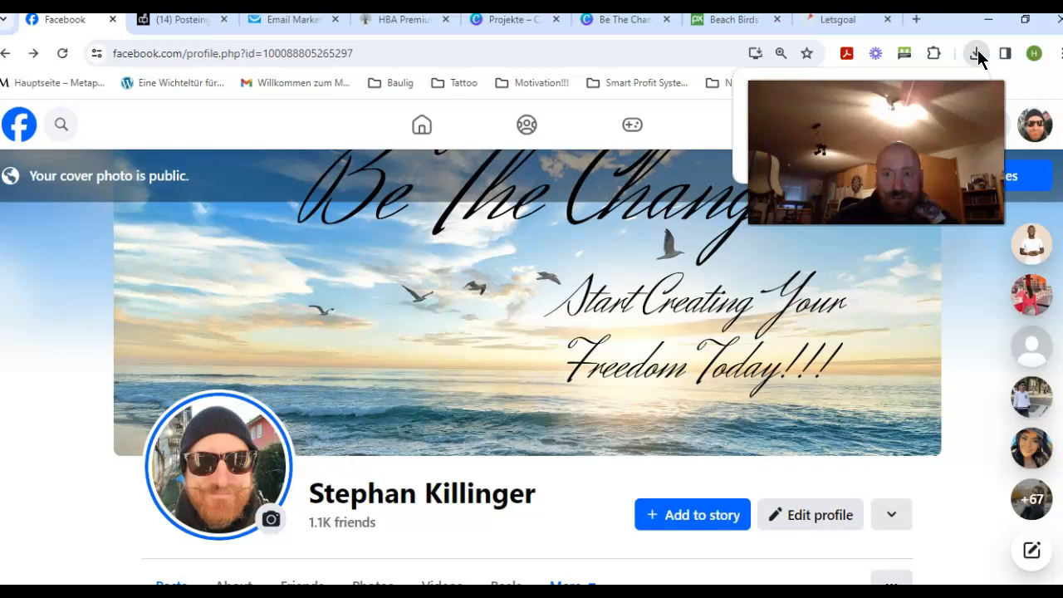
{"action": "left_click", "coordinate": [977, 55]}
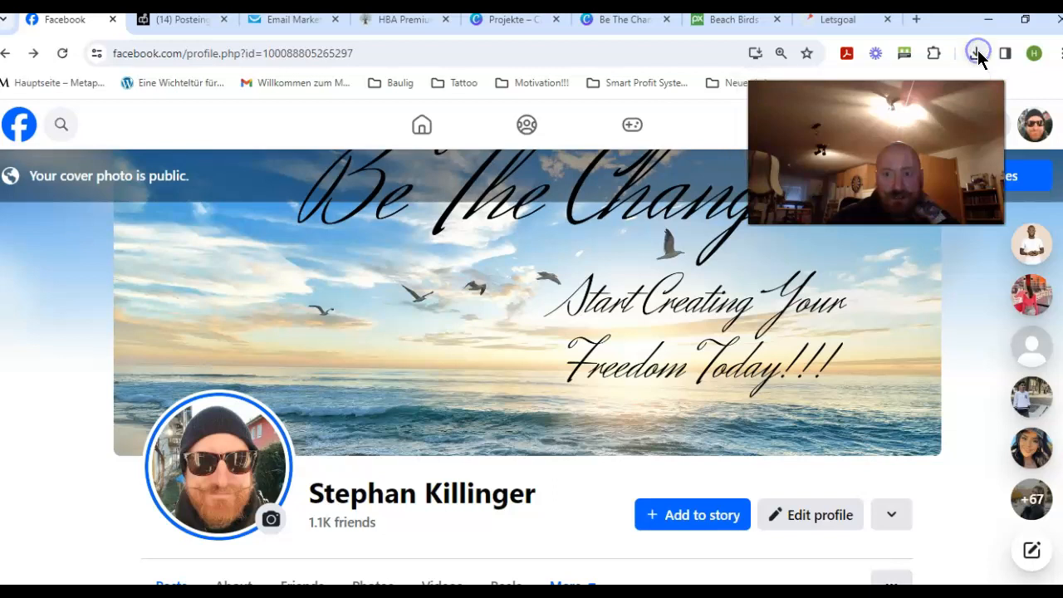
{"action": "left_click", "coordinate": [664, 259]}
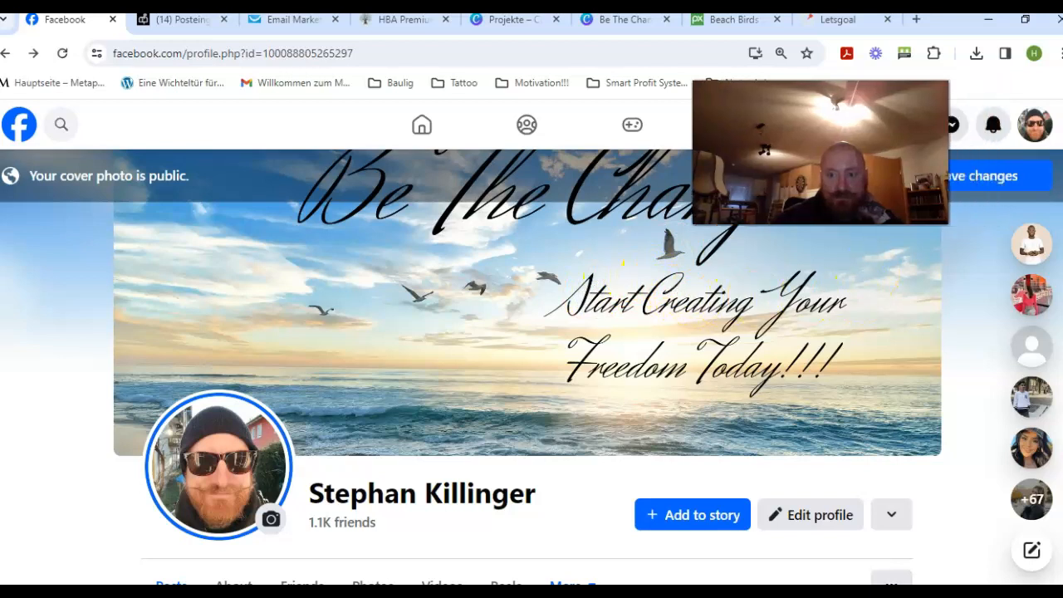
{"action": "left_click", "coordinate": [843, 176]}
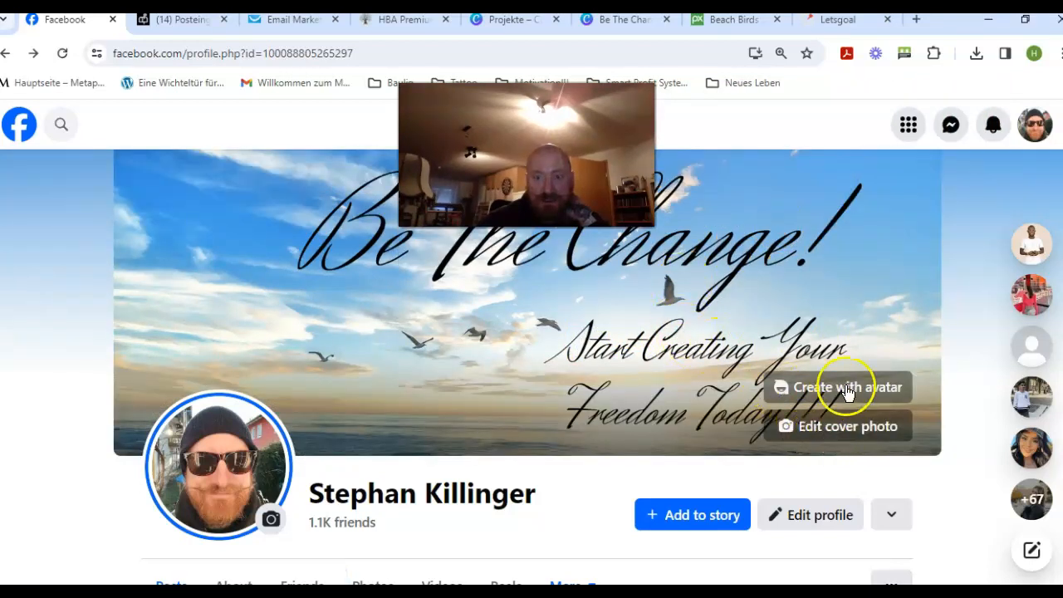
{"action": "left_click", "coordinate": [840, 426]}
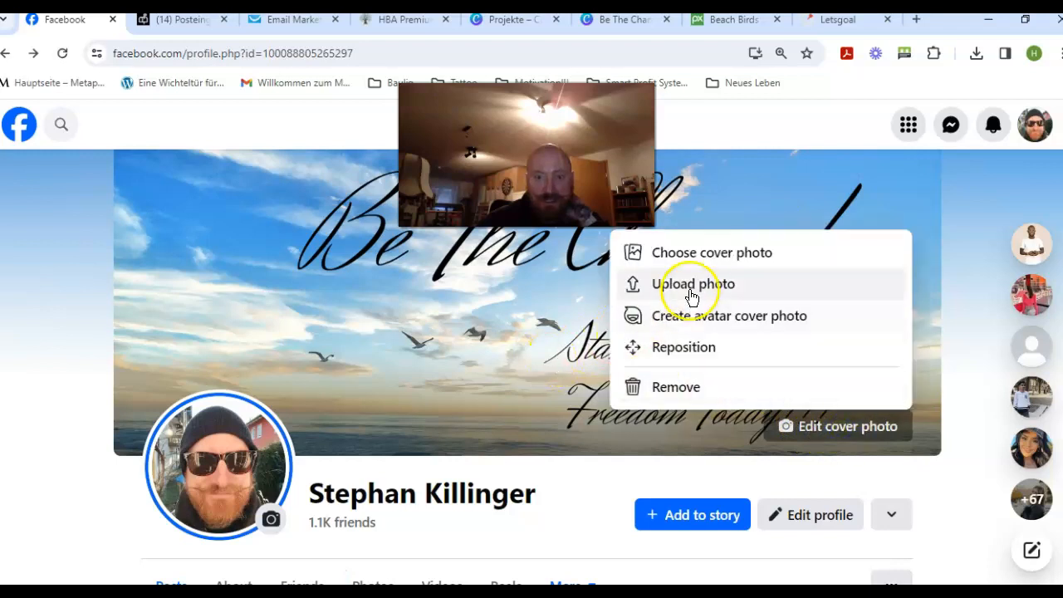
{"action": "left_click", "coordinate": [722, 254]}
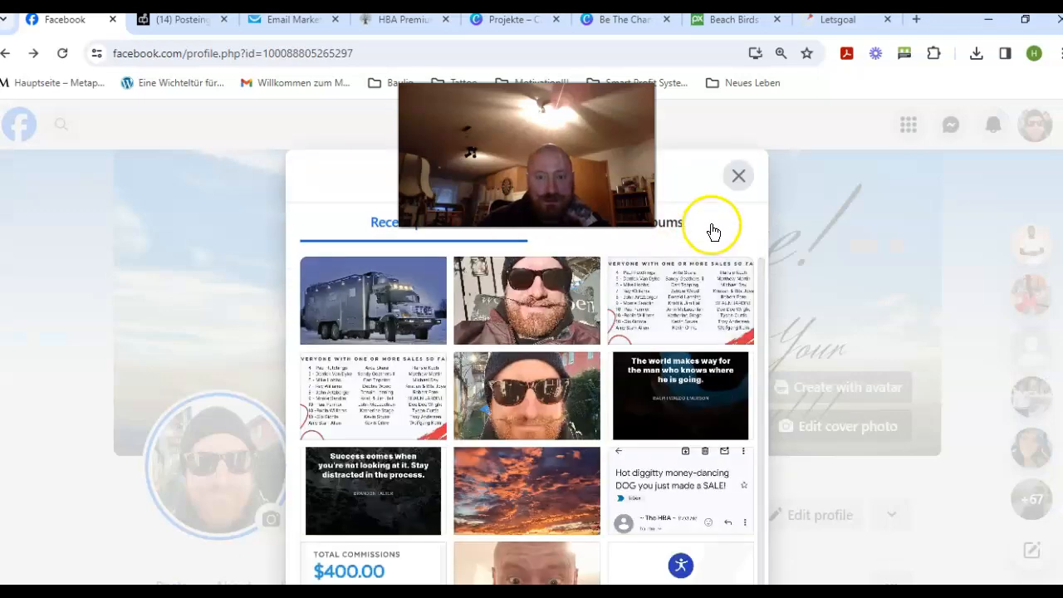
{"action": "left_click", "coordinate": [737, 178]}
{"action": "left_click", "coordinate": [769, 275]}
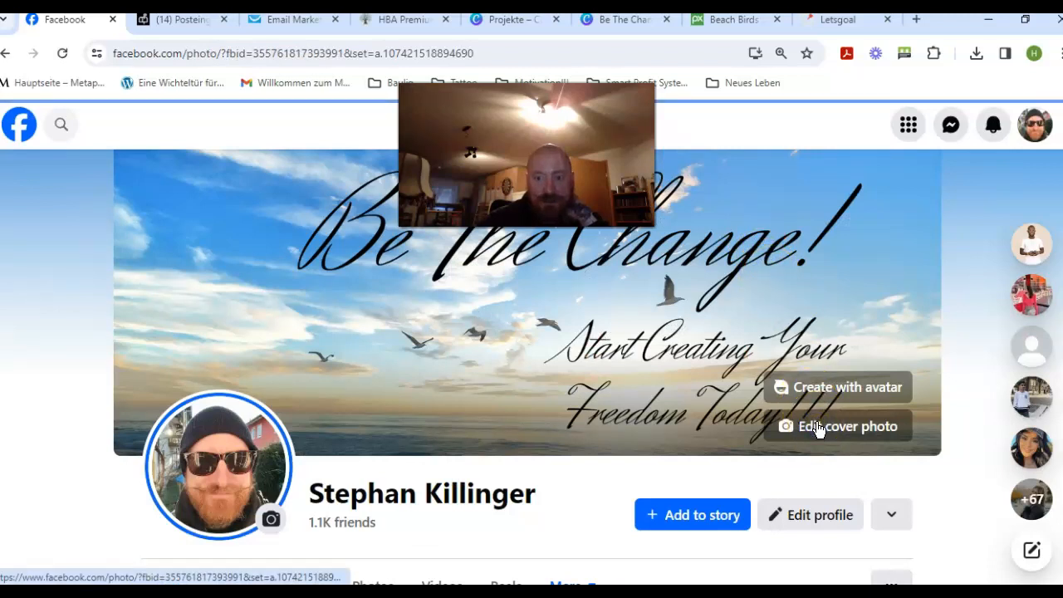
{"action": "left_click", "coordinate": [816, 428]}
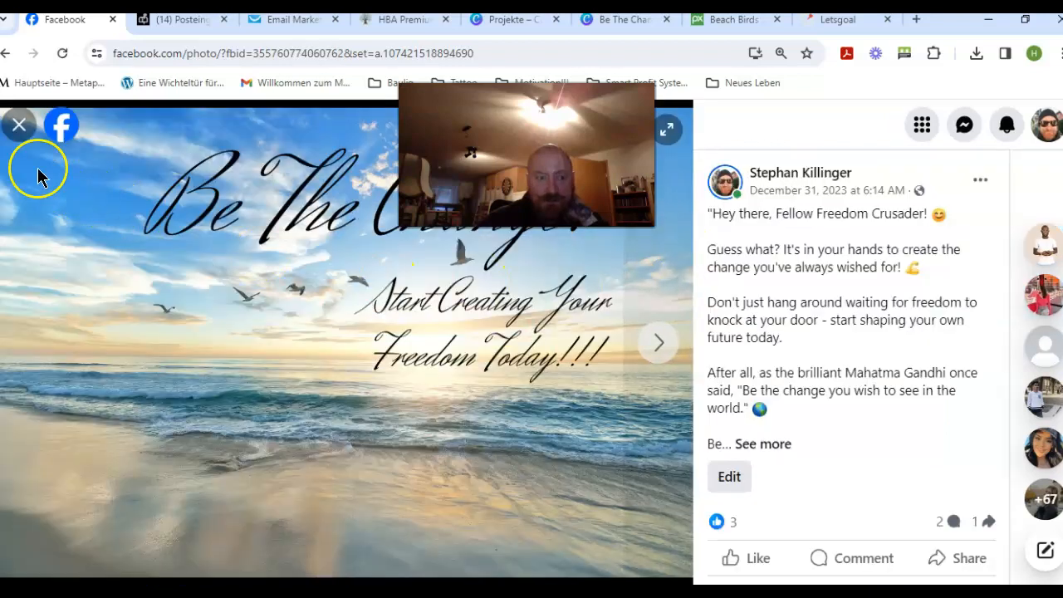
{"action": "left_click", "coordinate": [14, 125]}
{"action": "left_click", "coordinate": [14, 124]}
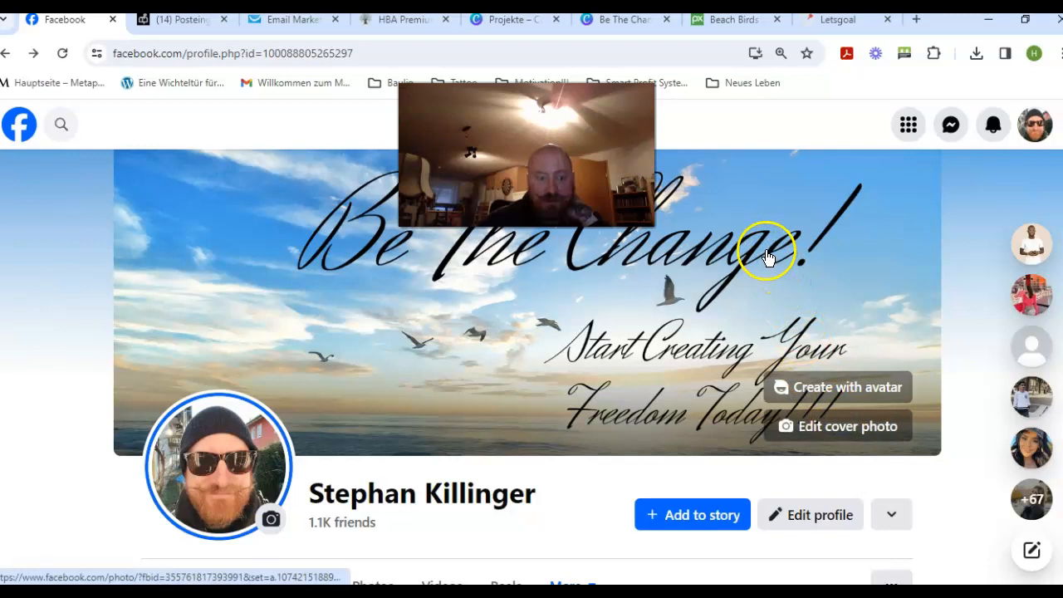
- Upload "Be The Change! (2)" from the Downloads folder as the Facebook cover photo
{"action": "left_click", "coordinate": [828, 431]}
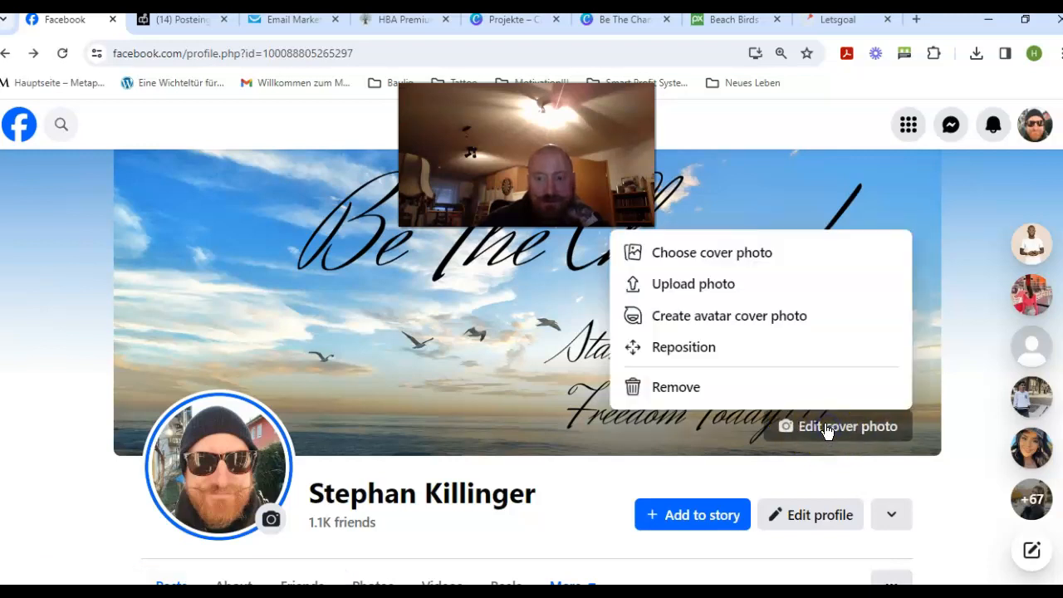
{"action": "left_click", "coordinate": [752, 291]}
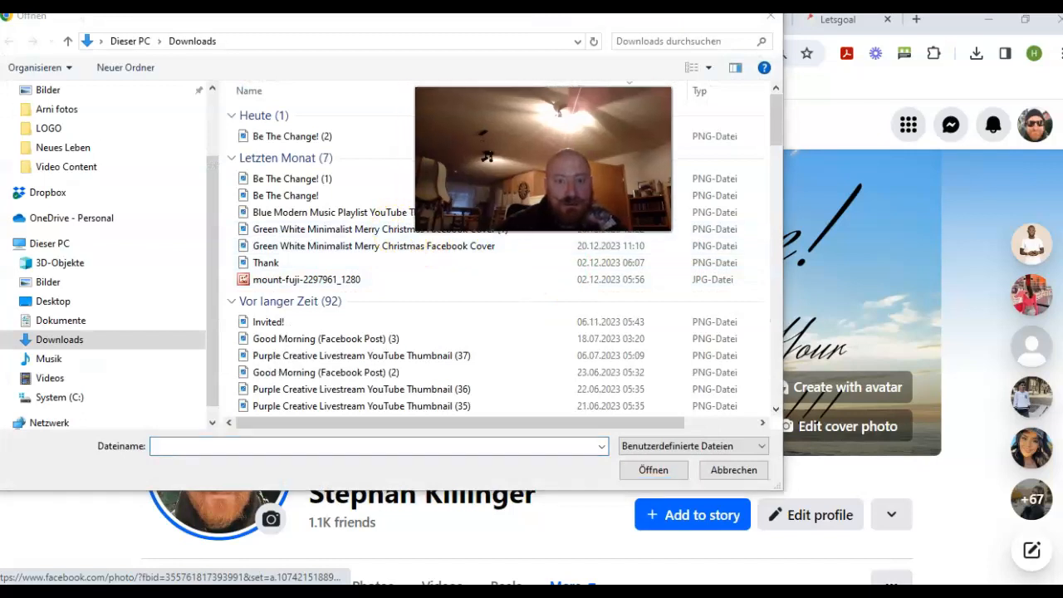
{"action": "left_click", "coordinate": [362, 136]}
{"action": "left_click", "coordinate": [644, 465]}
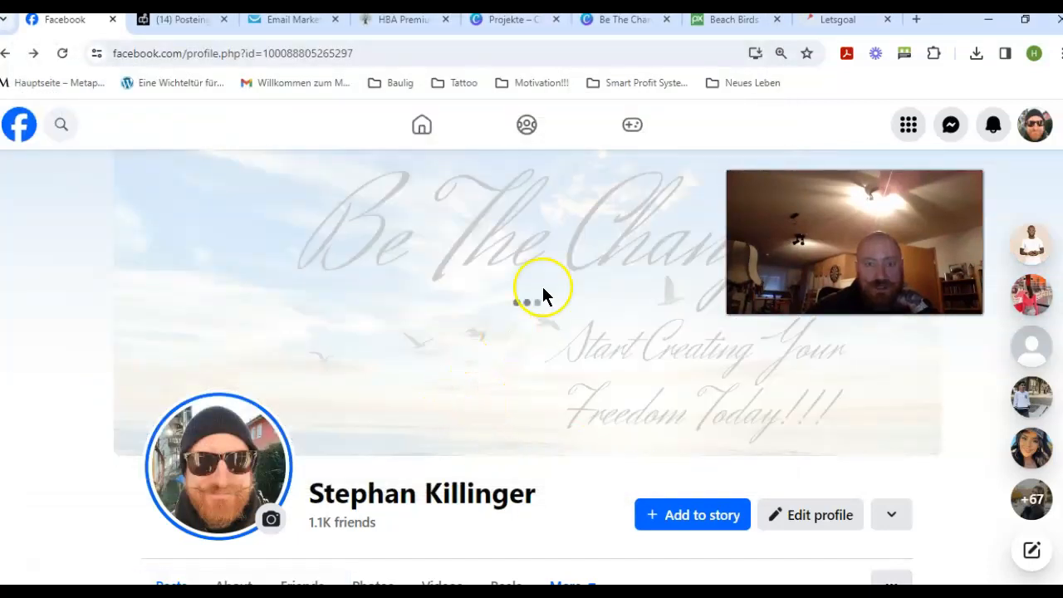
- Switch to the "Be The Change!" design in Canva and look over pages 1 and 2
{"action": "left_click", "coordinate": [618, 25]}
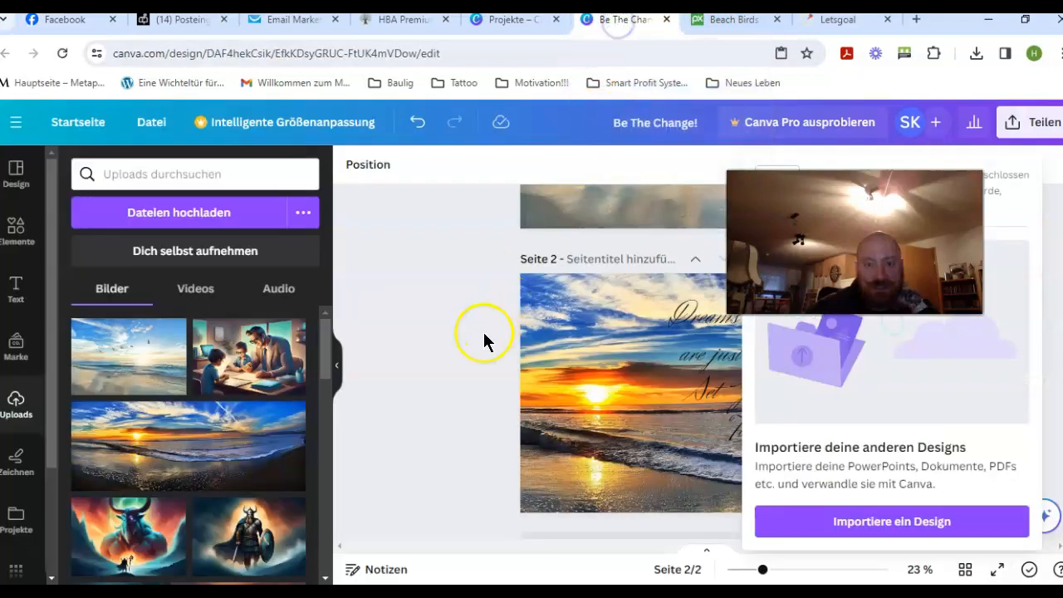
{"action": "left_click", "coordinate": [449, 348]}
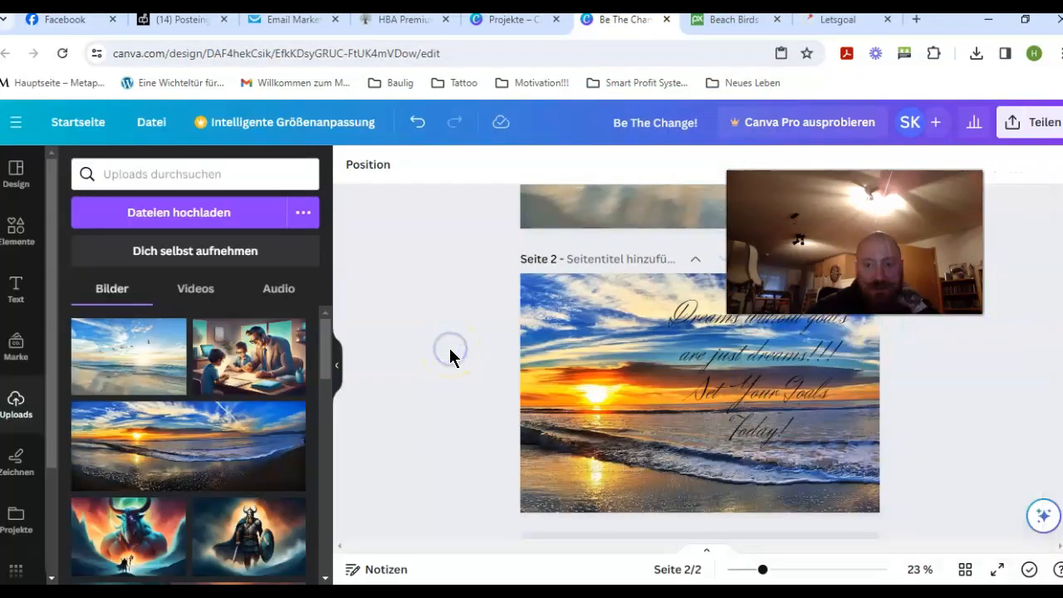
{"action": "scroll", "coordinate": [448, 349], "scroll_direction": "down", "scroll_amount": 1}
{"action": "left_click", "coordinate": [624, 345]}
{"action": "scroll", "coordinate": [624, 341], "scroll_direction": "up", "scroll_amount": 3}
{"action": "scroll", "coordinate": [624, 342], "scroll_direction": "up", "scroll_amount": 1}
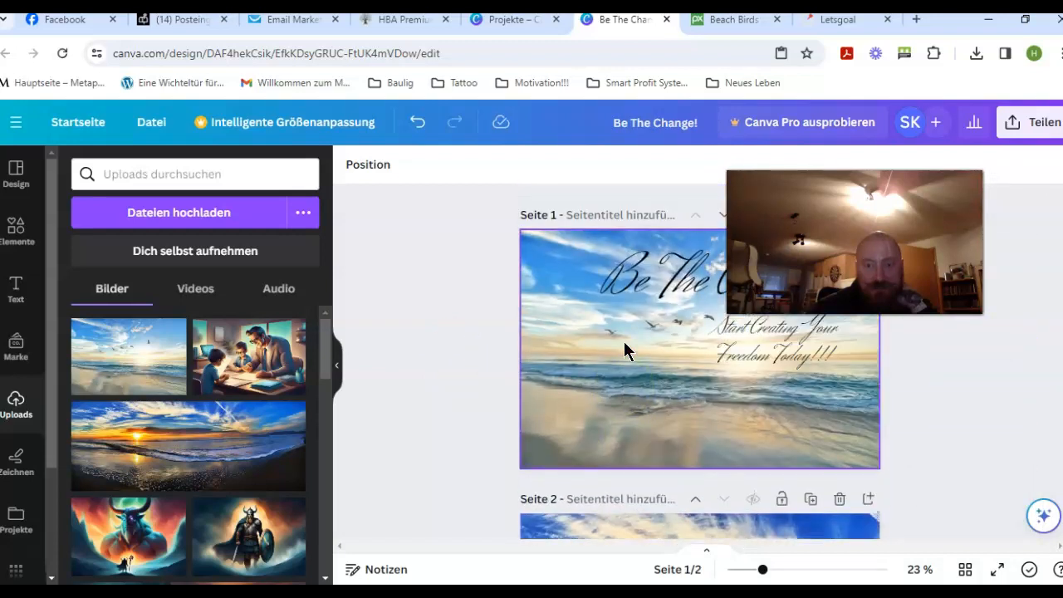
{"action": "scroll", "coordinate": [623, 341], "scroll_direction": "down", "scroll_amount": 3}
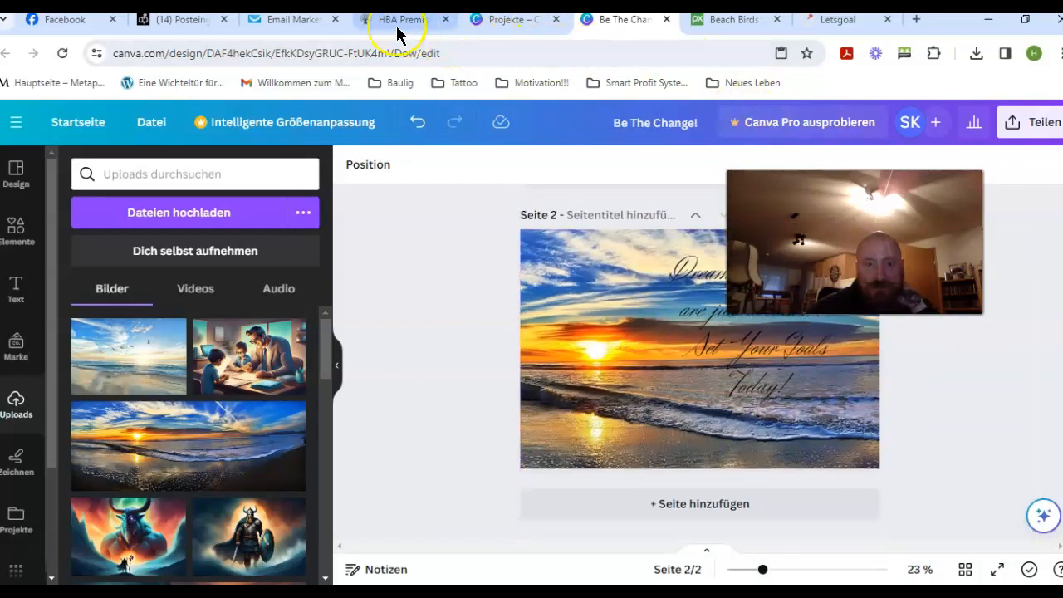
- Return to the Facebook profile, shift the uploaded cover photo lower in its frame, then discard the cover photo change
{"action": "left_click", "coordinate": [59, 22]}
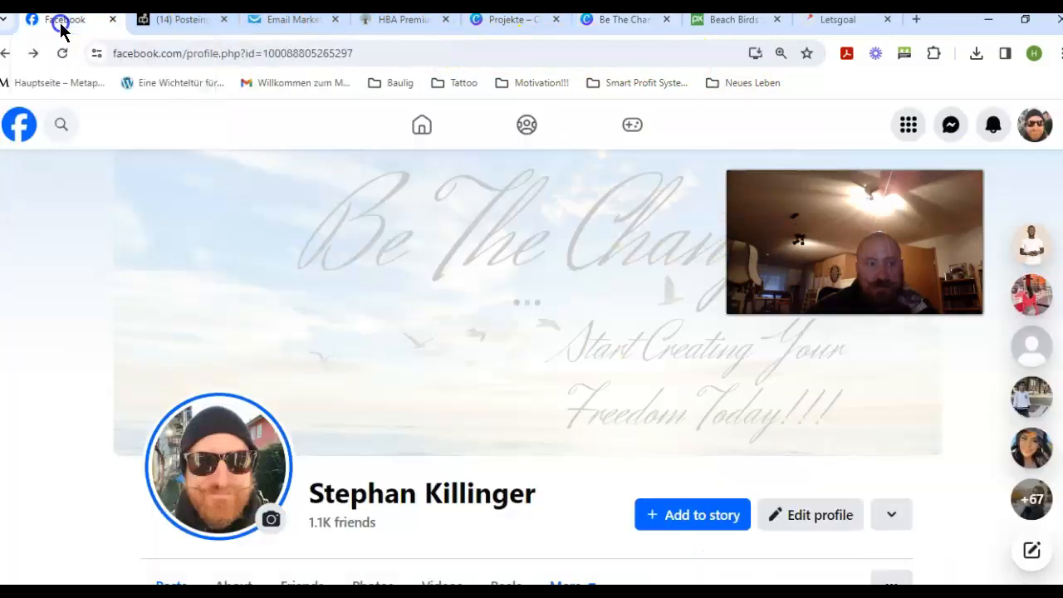
{"action": "left_click_drag", "start_coordinate": [140, 290], "coordinate": [281, 335]}
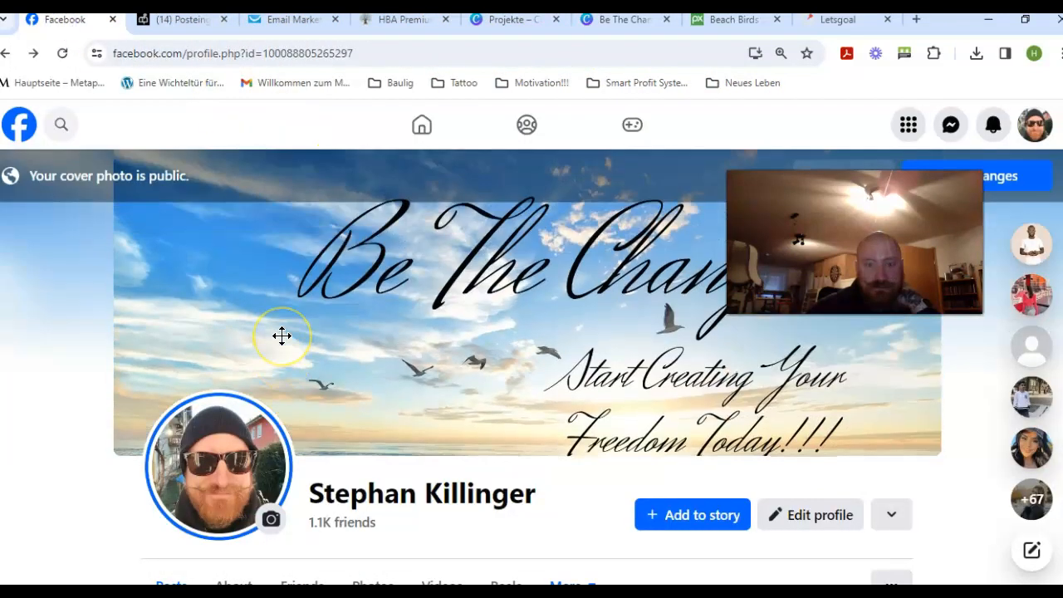
{"action": "left_click", "coordinate": [838, 185]}
- Switch to the Canva design and download only page 2 as a PNG, leaving page 1 out of the page selection
{"action": "left_click", "coordinate": [621, 22]}
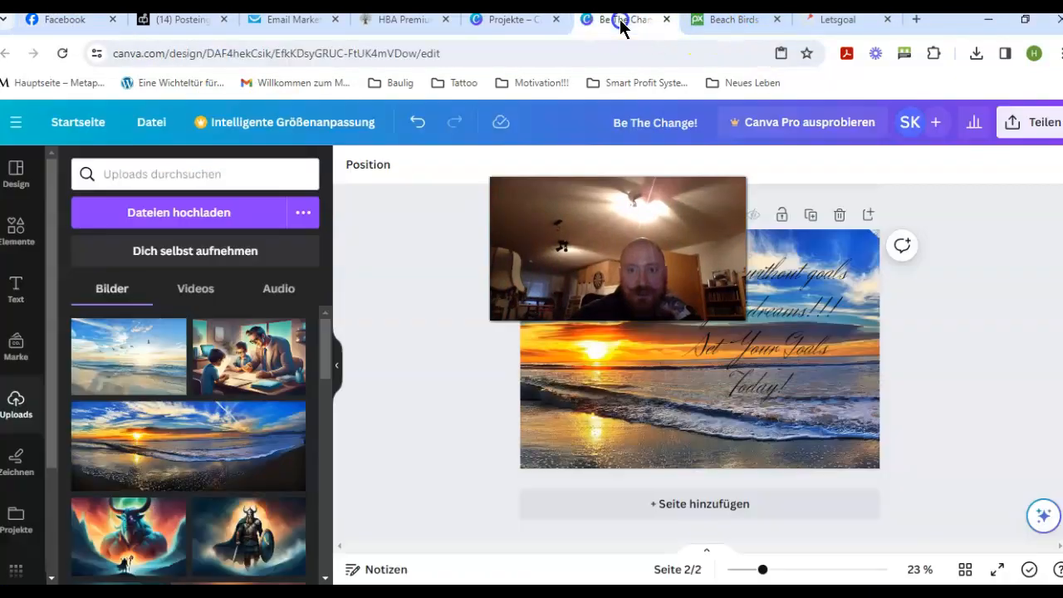
{"action": "left_click", "coordinate": [158, 123]}
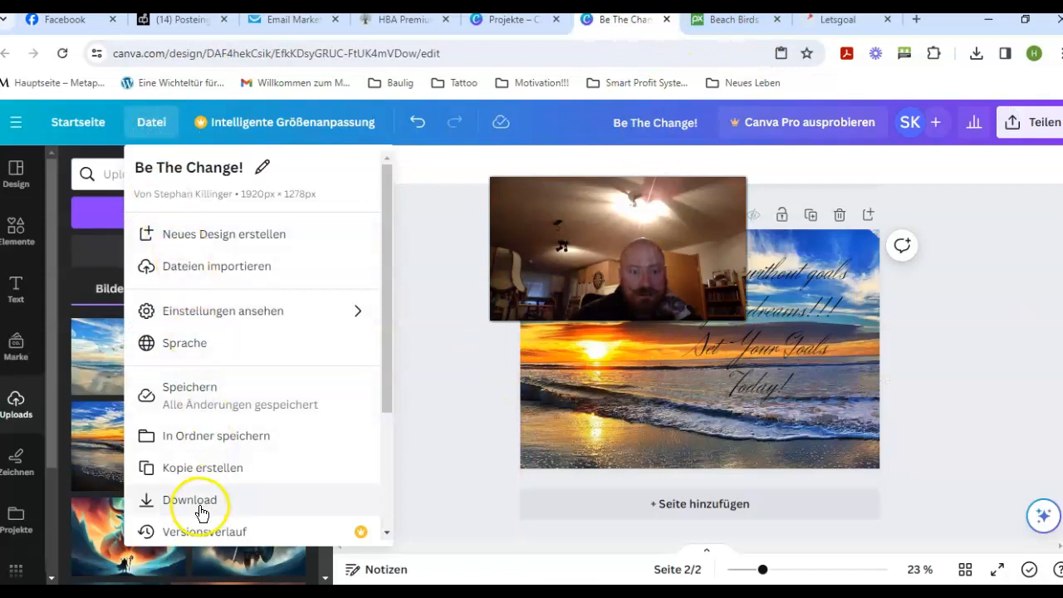
{"action": "left_click", "coordinate": [249, 499]}
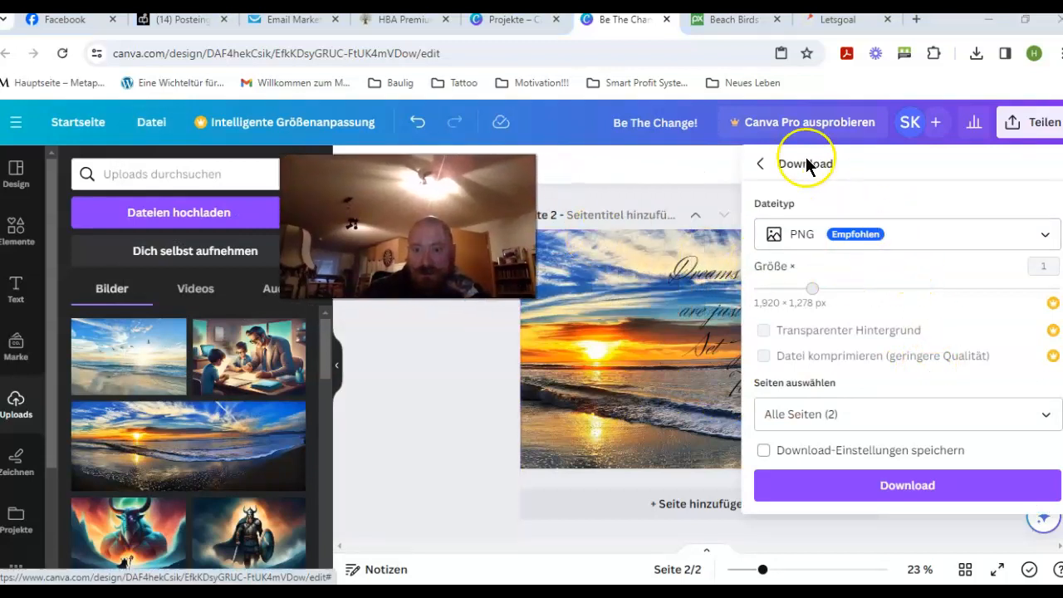
{"action": "left_click", "coordinate": [1044, 419]}
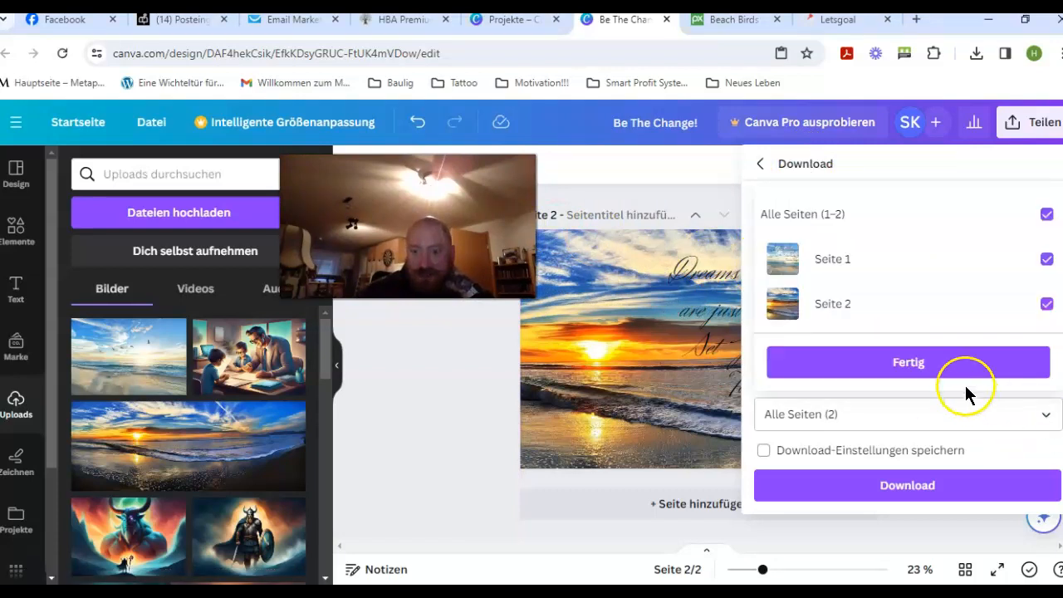
{"action": "left_click", "coordinate": [1046, 259]}
{"action": "left_click", "coordinate": [1045, 217]}
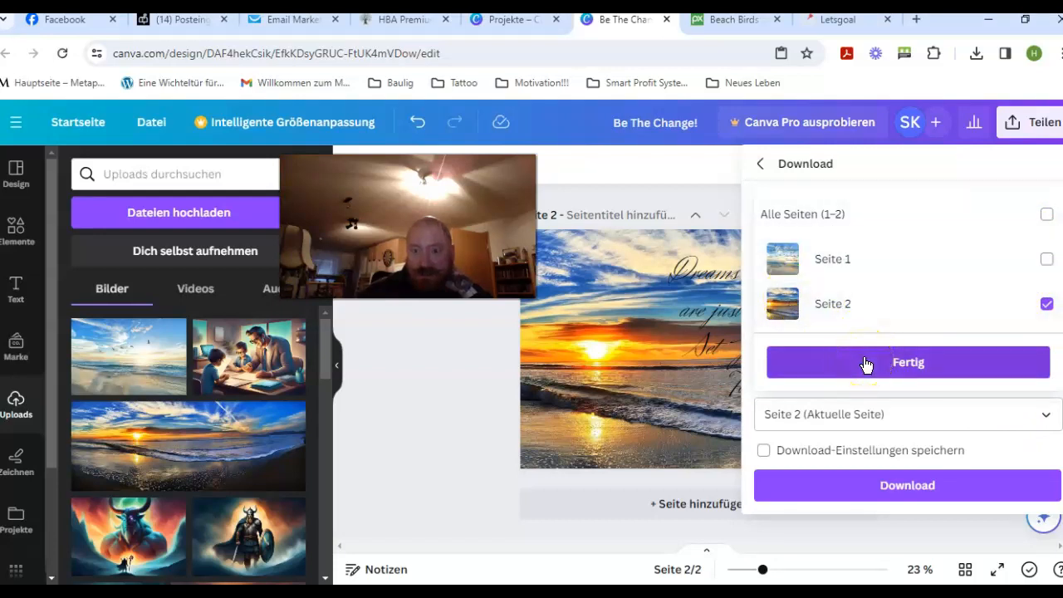
{"action": "left_click", "coordinate": [901, 360]}
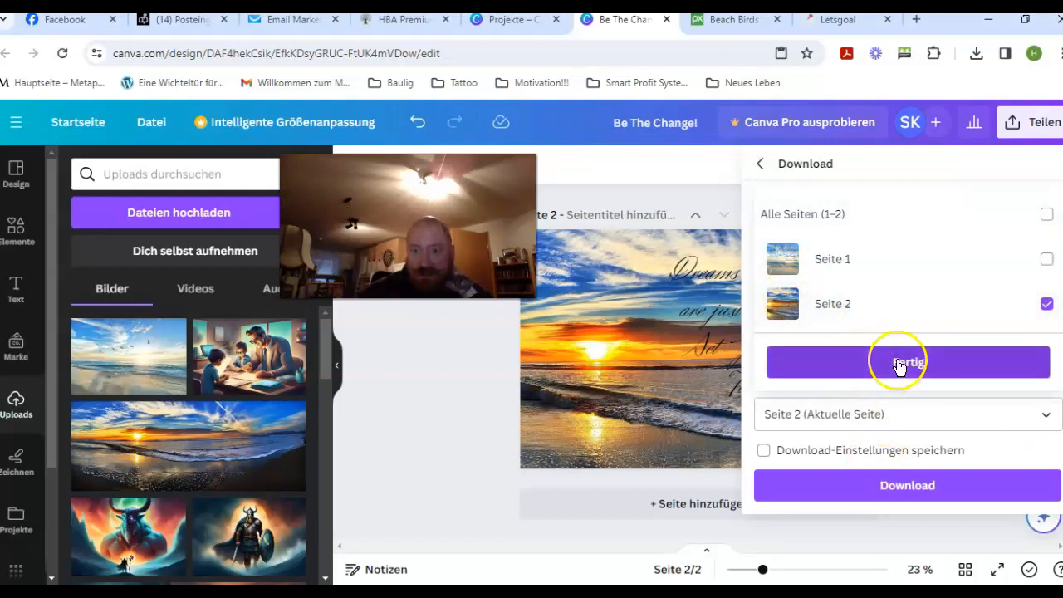
{"action": "left_click", "coordinate": [895, 469]}
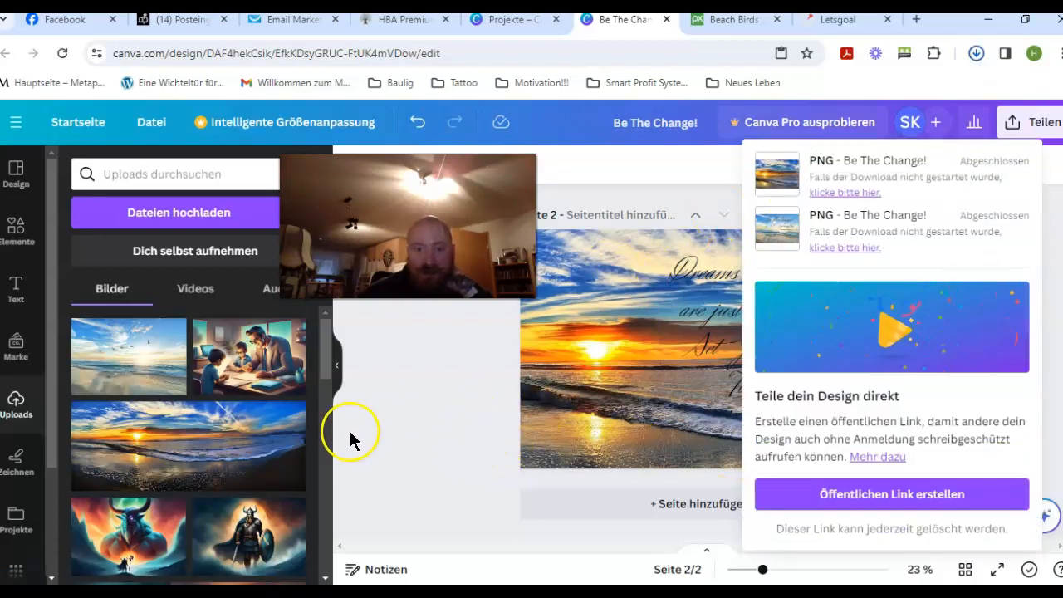
- Switch to the Facebook profile and upload "Be The Change! (3)" from the Downloads folder as the cover photo
{"action": "left_click", "coordinate": [52, 21]}
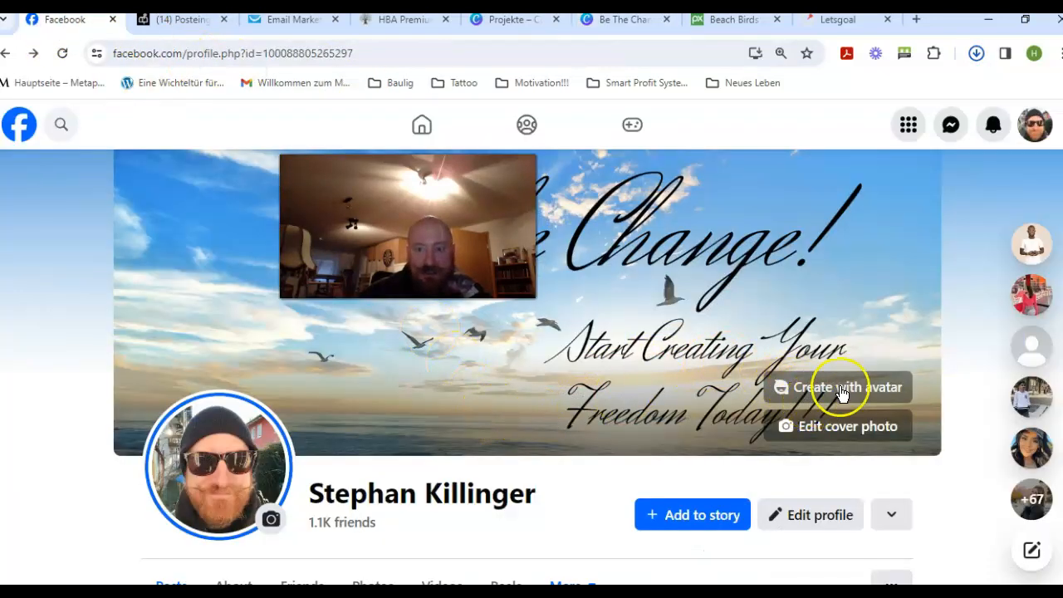
{"action": "left_click", "coordinate": [836, 430]}
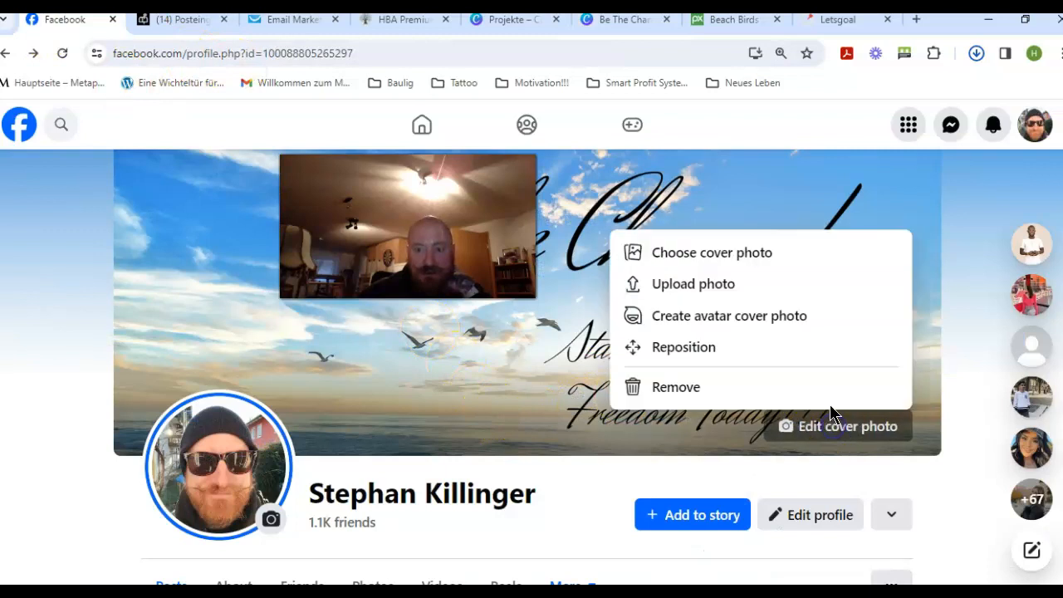
{"action": "left_click", "coordinate": [746, 286]}
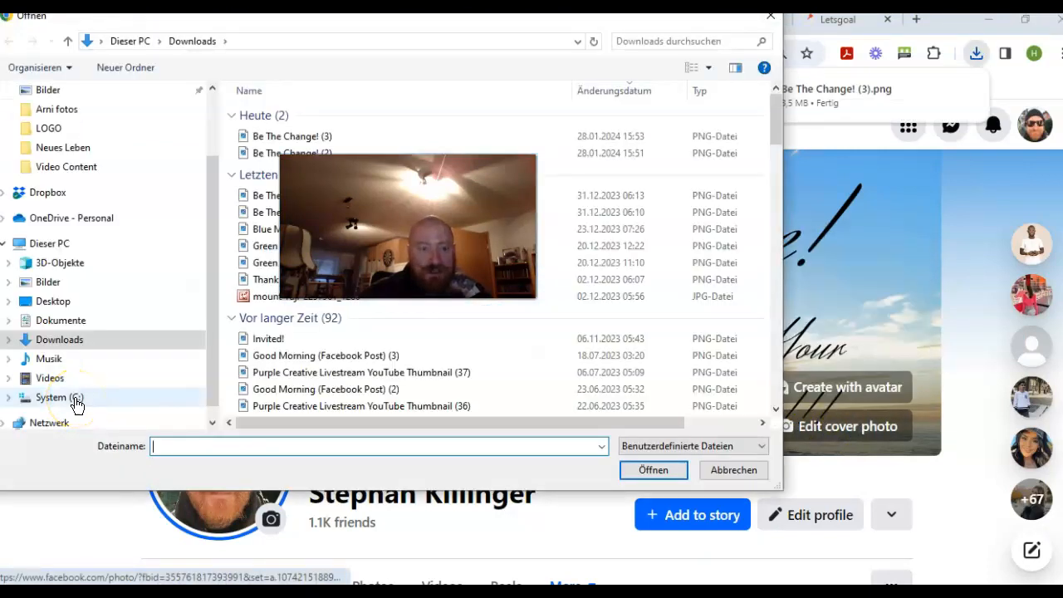
{"action": "left_click", "coordinate": [291, 136]}
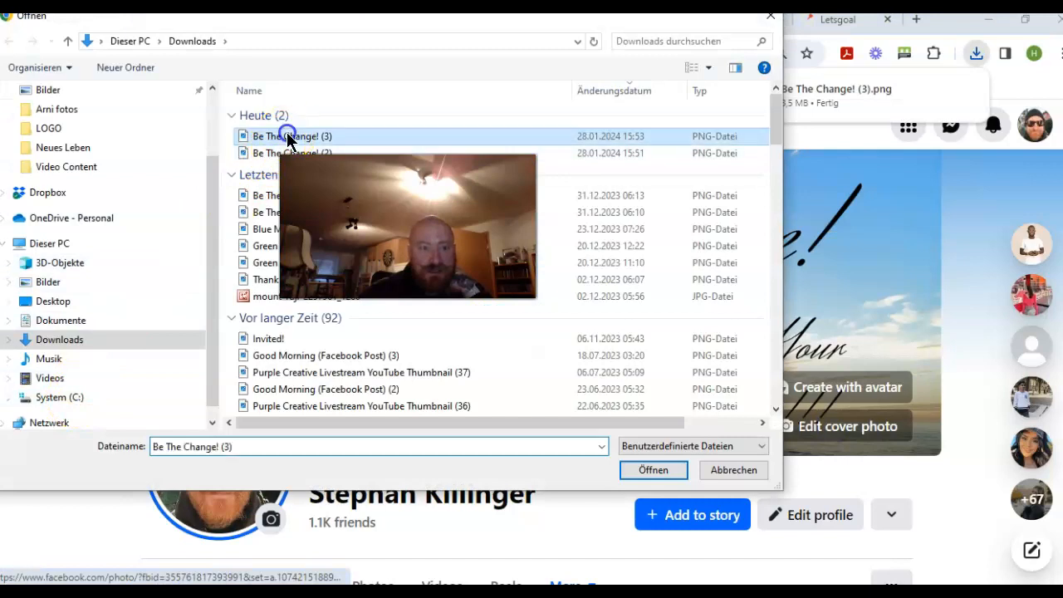
{"action": "left_click", "coordinate": [672, 475]}
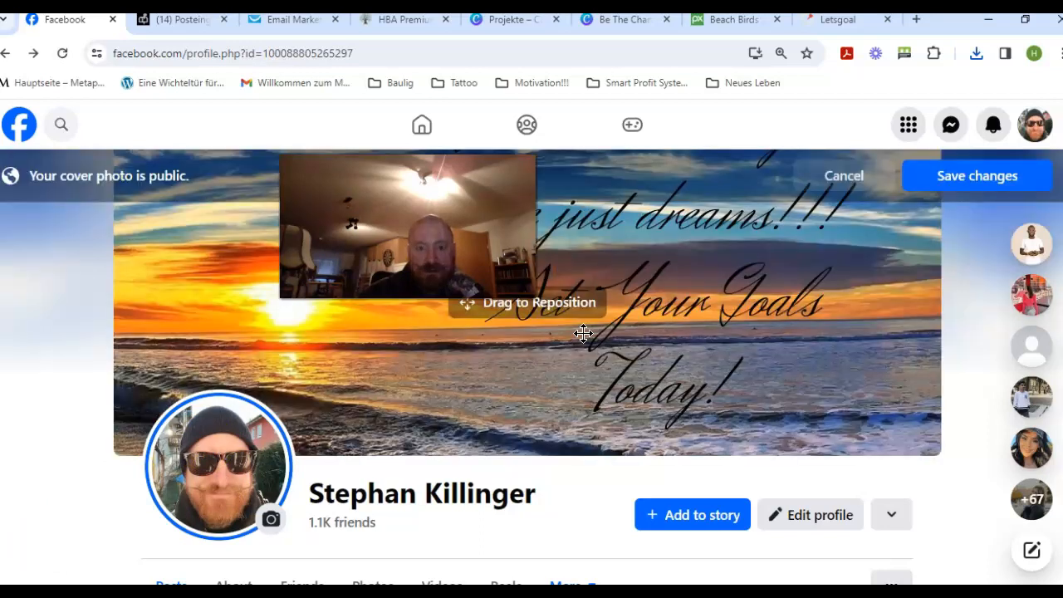
- Reposition the sunset cover photo lower in its frame to bring the quote's first line into view
{"action": "left_click_drag", "start_coordinate": [583, 334], "coordinate": [745, 341]}
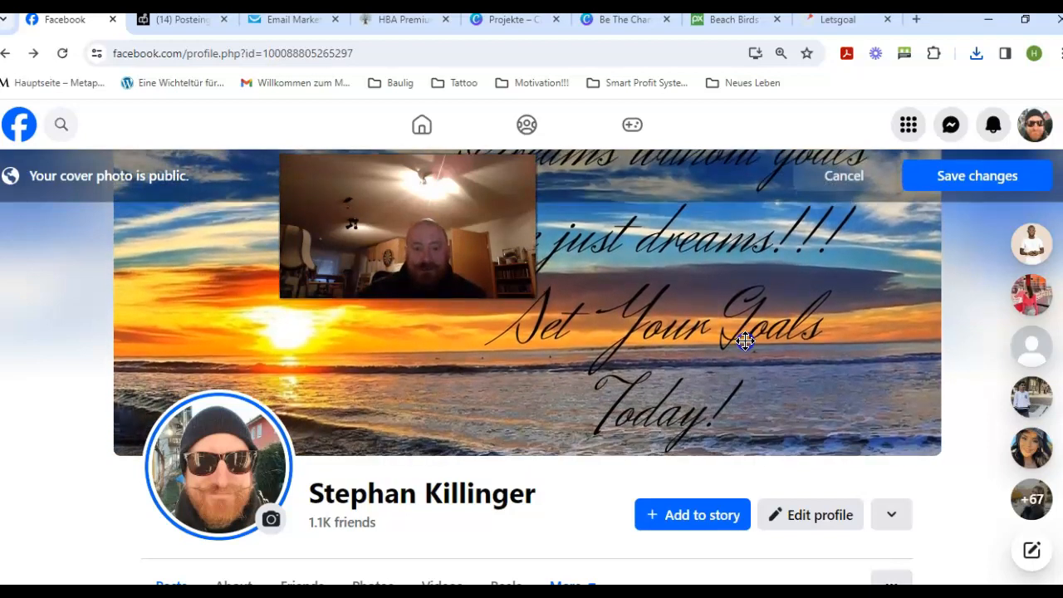
{"action": "left_click_drag", "start_coordinate": [836, 316], "coordinate": [743, 368]}
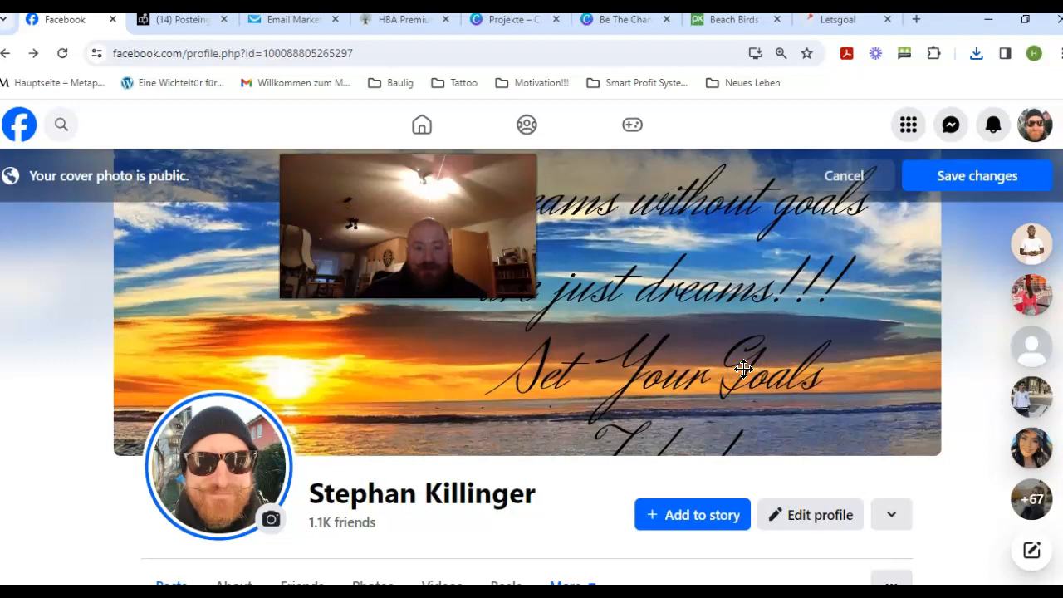
- Switch back to the Canva design and reduce the font size of only "Set Your Goals Today!" in the page 2 quote
{"action": "left_click", "coordinate": [510, 25]}
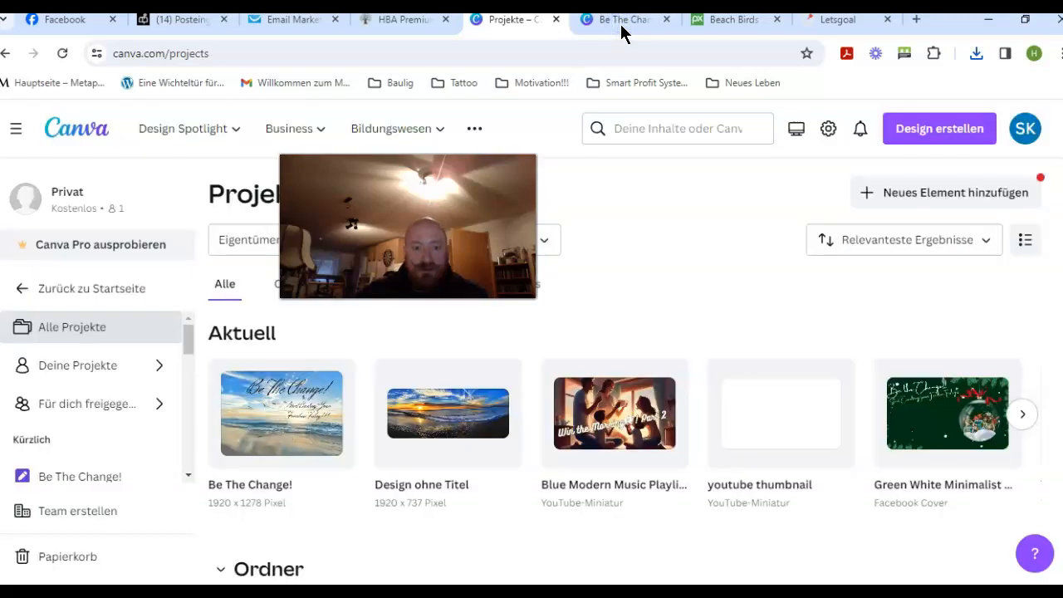
{"action": "left_click", "coordinate": [621, 25]}
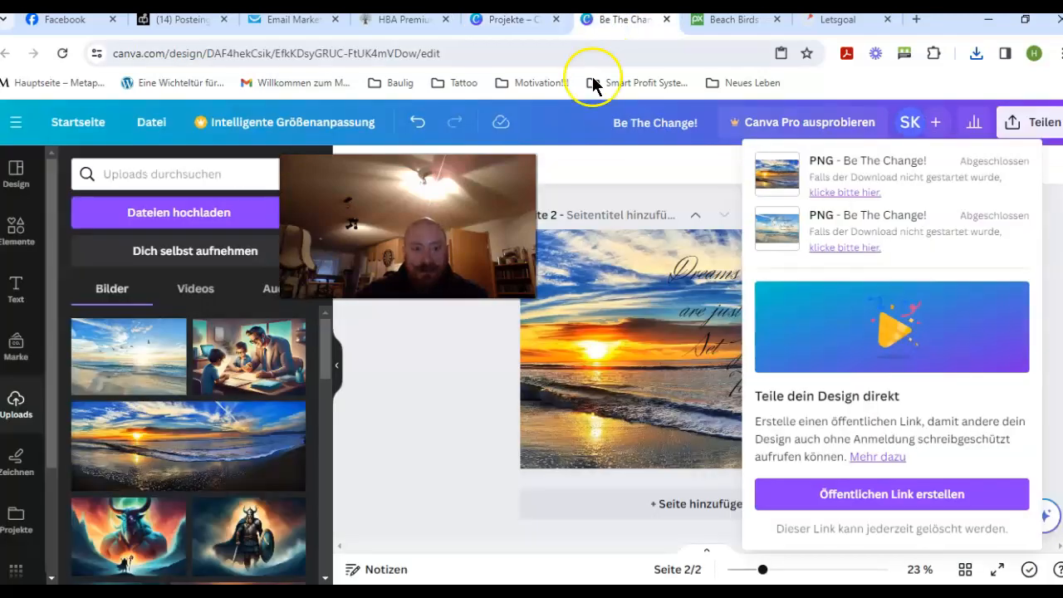
{"action": "left_click", "coordinate": [460, 391]}
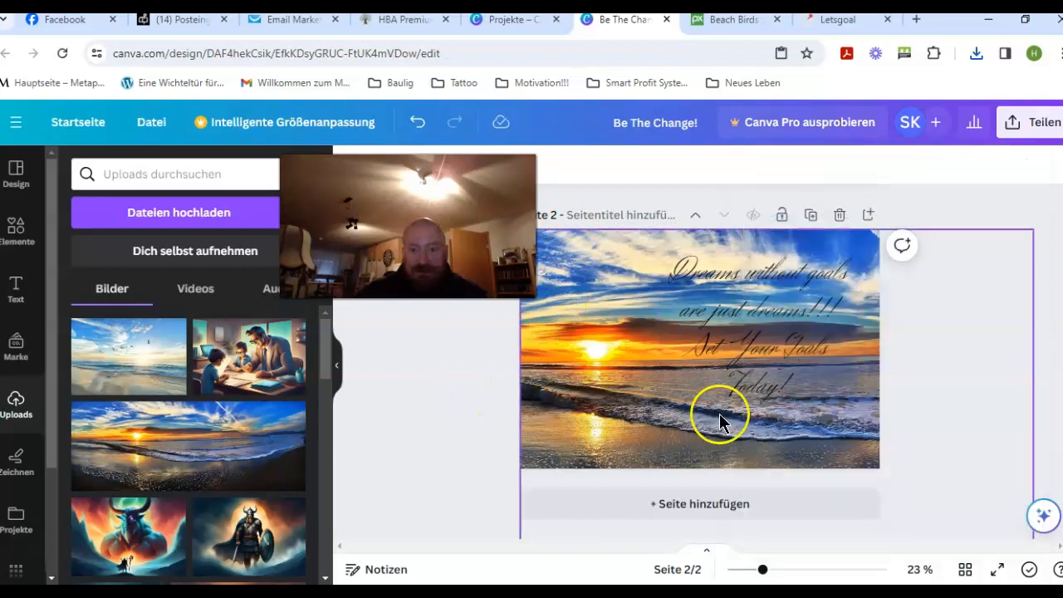
{"action": "left_click", "coordinate": [795, 387]}
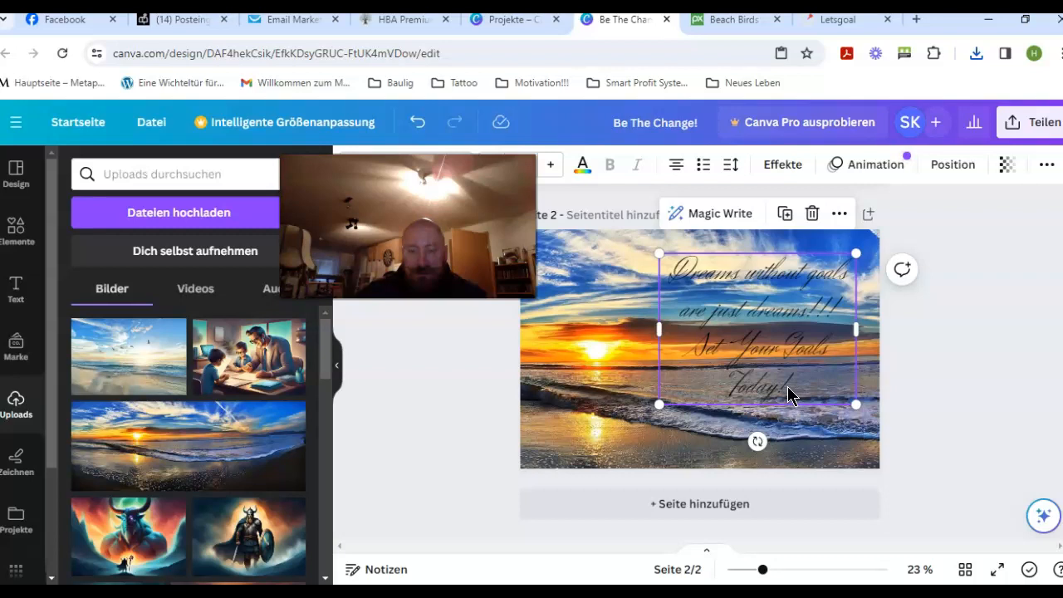
{"action": "left_click", "coordinate": [787, 386]}
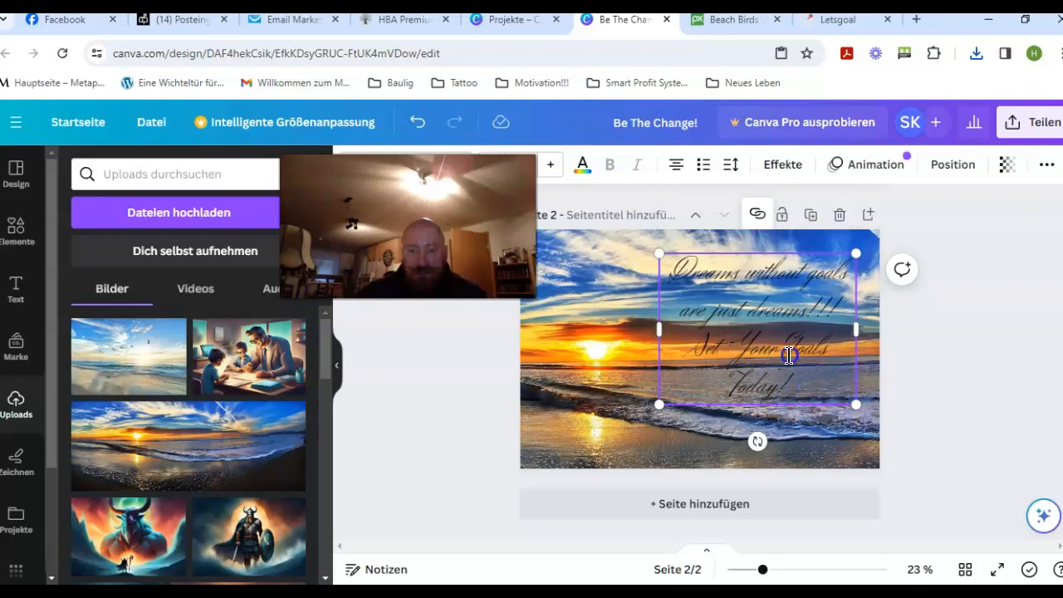
{"action": "double_click", "coordinate": [797, 391]}
{"action": "left_click_drag", "start_coordinate": [796, 388], "coordinate": [700, 349]}
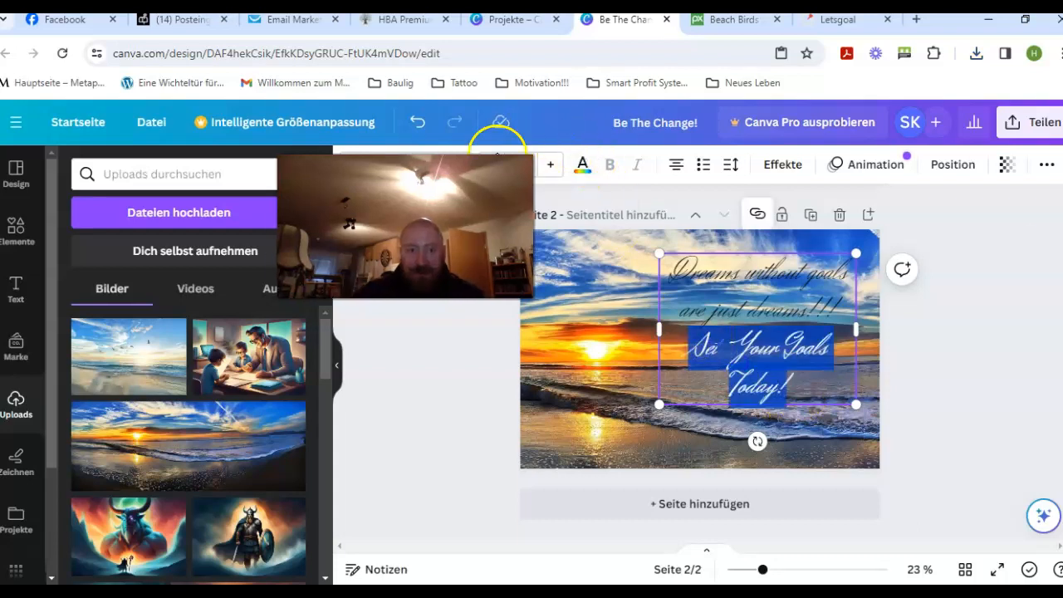
{"action": "left_click", "coordinate": [487, 170]}
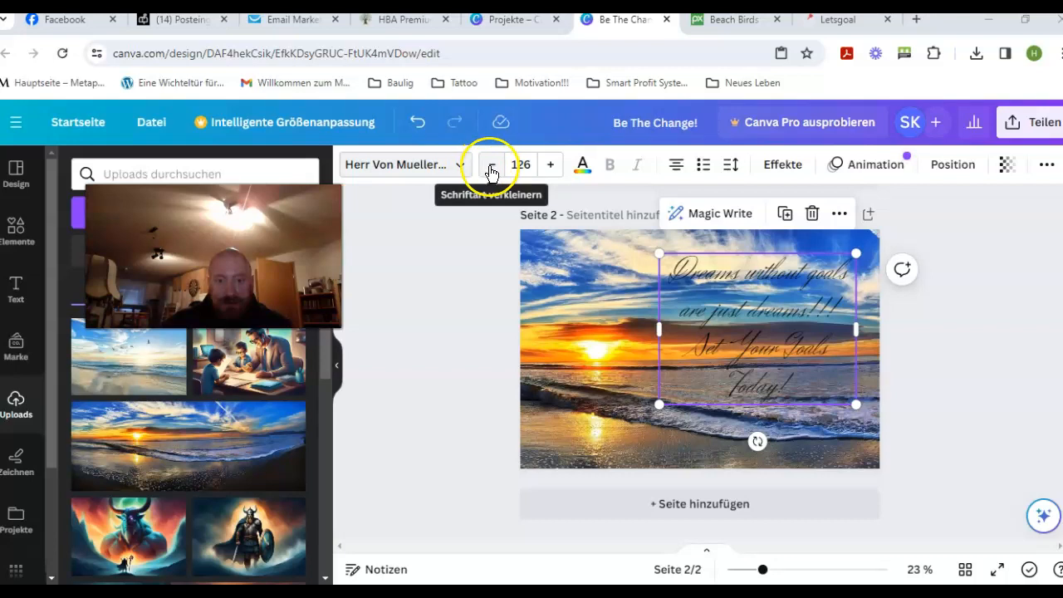
{"action": "left_click", "coordinate": [803, 386]}
{"action": "left_click_drag", "start_coordinate": [794, 386], "coordinate": [696, 347]}
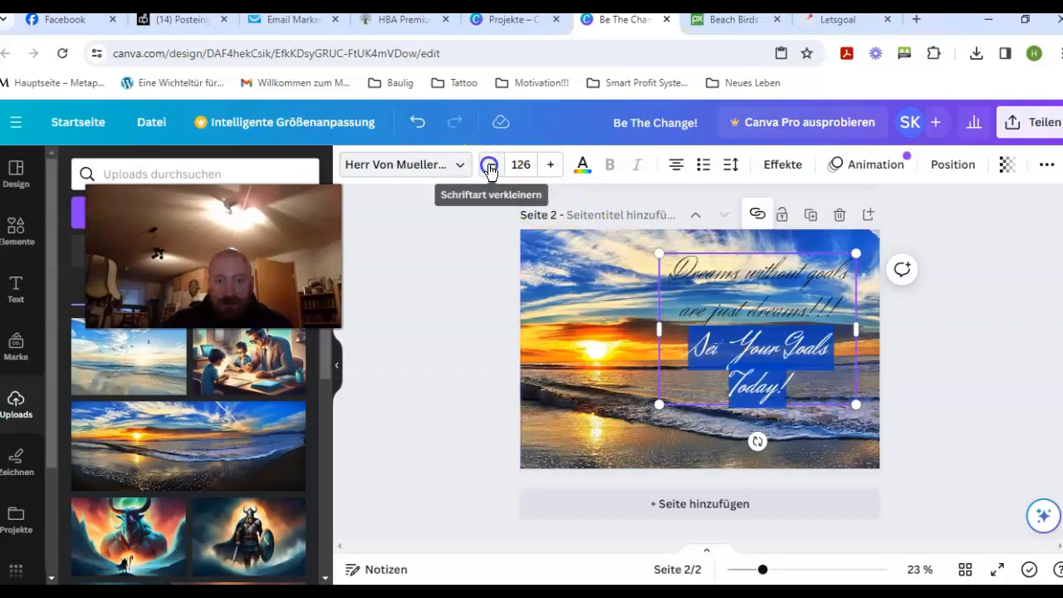
{"action": "left_click", "coordinate": [490, 165]}
{"action": "left_click", "coordinate": [490, 165]}
{"action": "left_click", "coordinate": [489, 164]}
{"action": "left_click", "coordinate": [490, 164]}
{"action": "left_click", "coordinate": [490, 164]}
{"action": "left_click", "coordinate": [490, 165]}
{"action": "left_click", "coordinate": [489, 165]}
{"action": "left_click", "coordinate": [490, 165]}
{"action": "left_click", "coordinate": [490, 165]}
{"action": "left_click", "coordinate": [479, 316]}
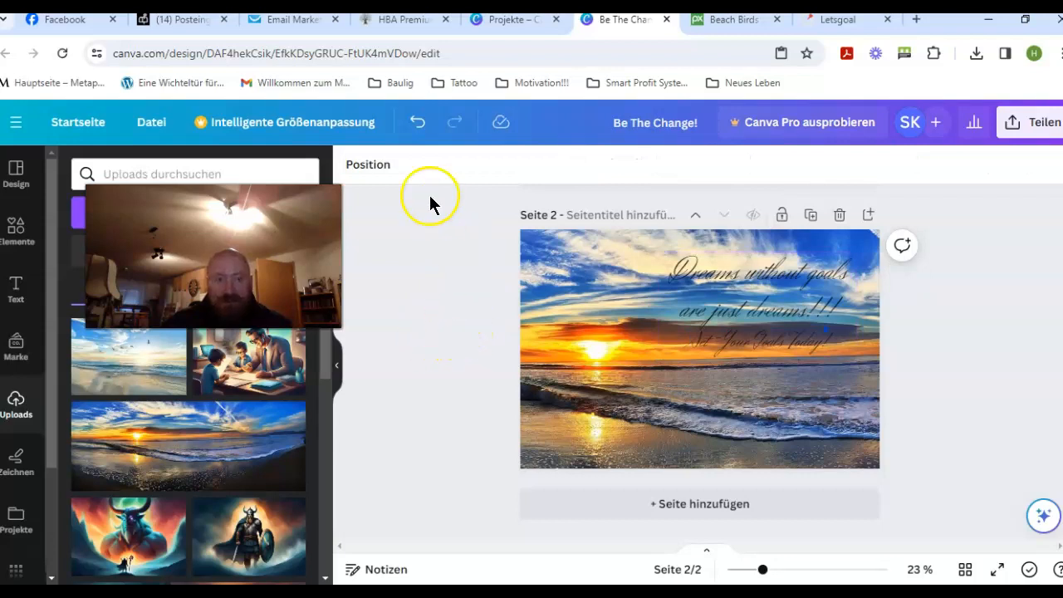
- Open the download settings for the revised design
{"action": "left_click", "coordinate": [153, 125]}
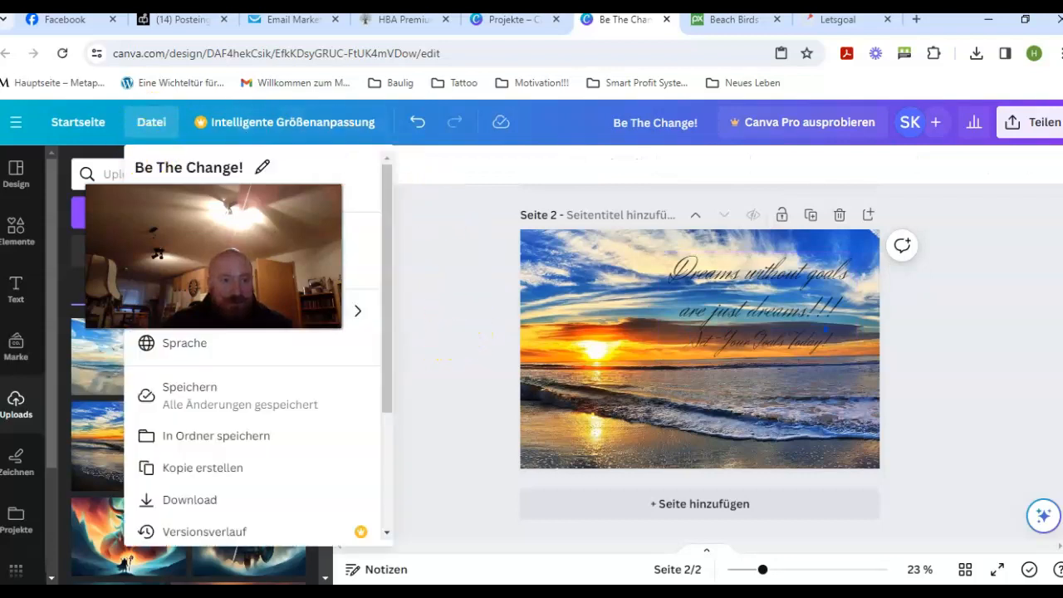
{"action": "left_click", "coordinate": [199, 498]}
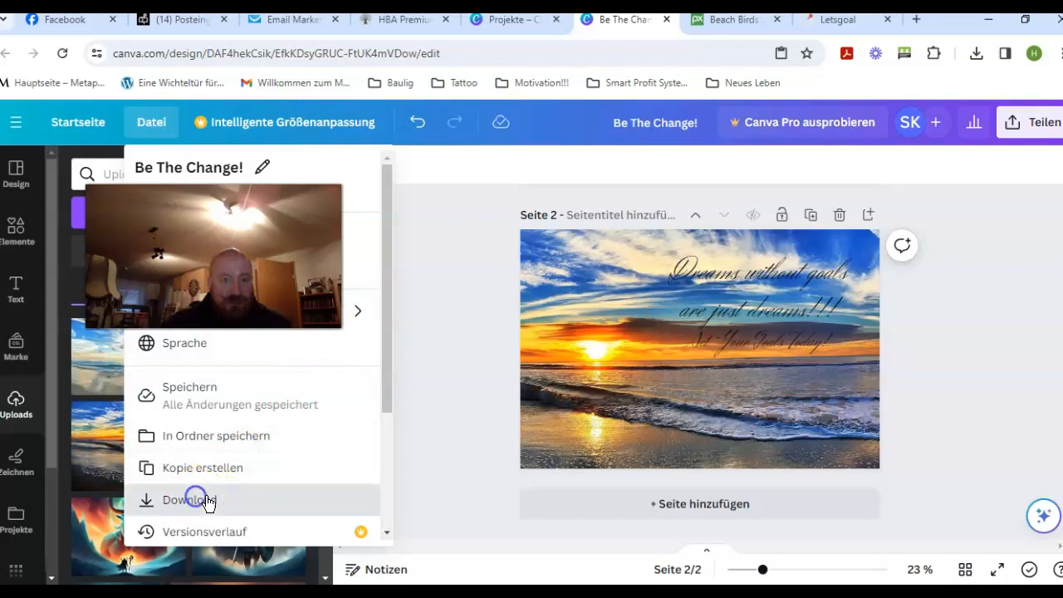